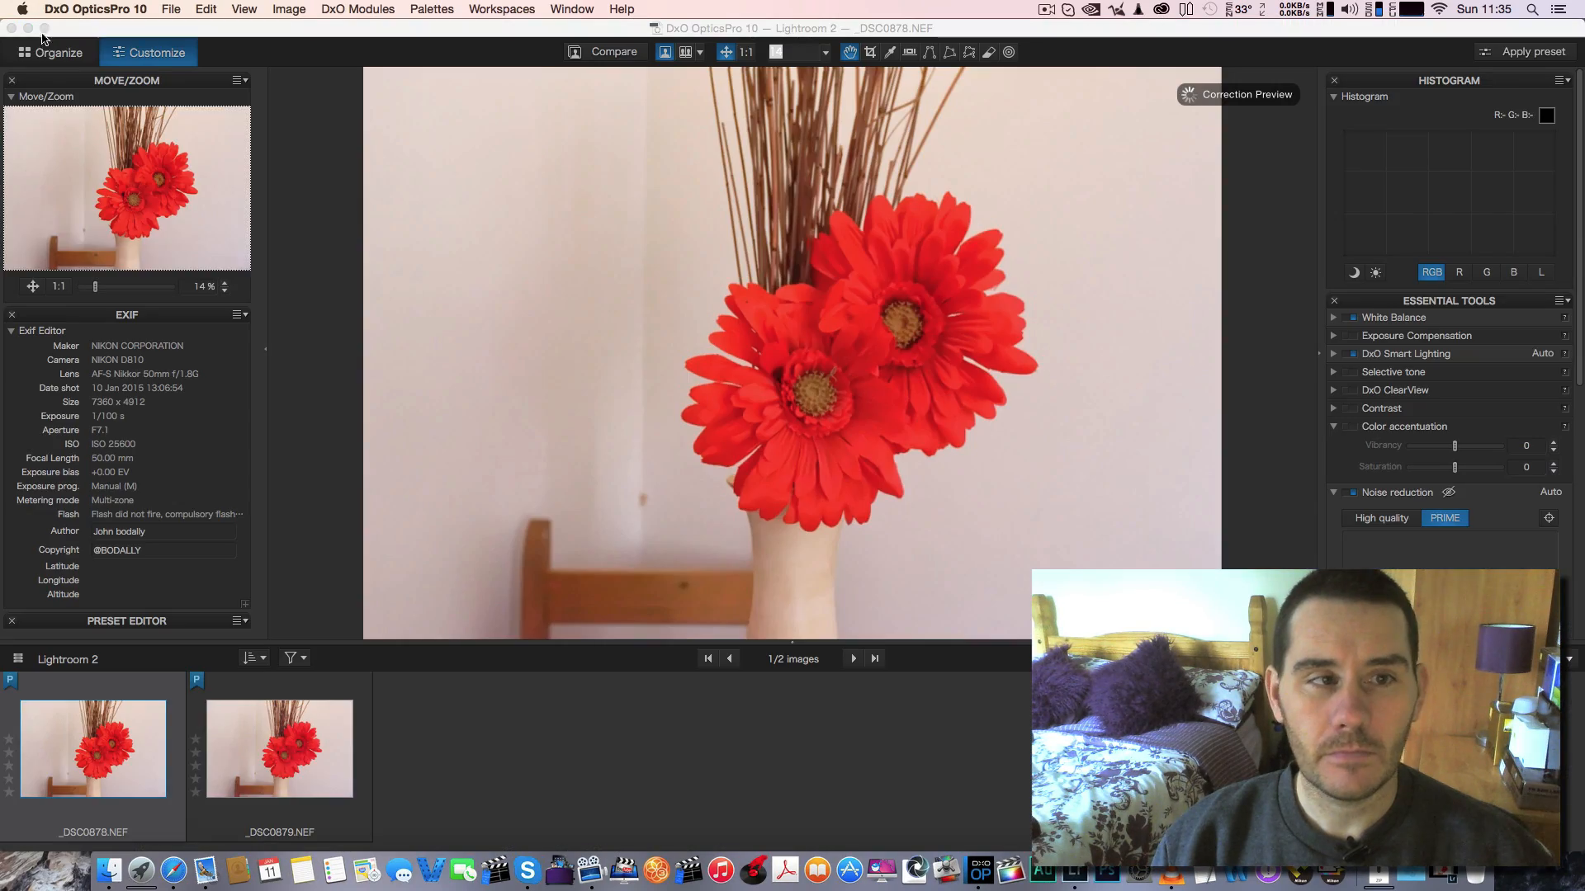
# Switch to Lightroom and compare _DSC0878.NEF with _DSC0879.NEF by alternating between the two photos
pyautogui.click(28, 28)
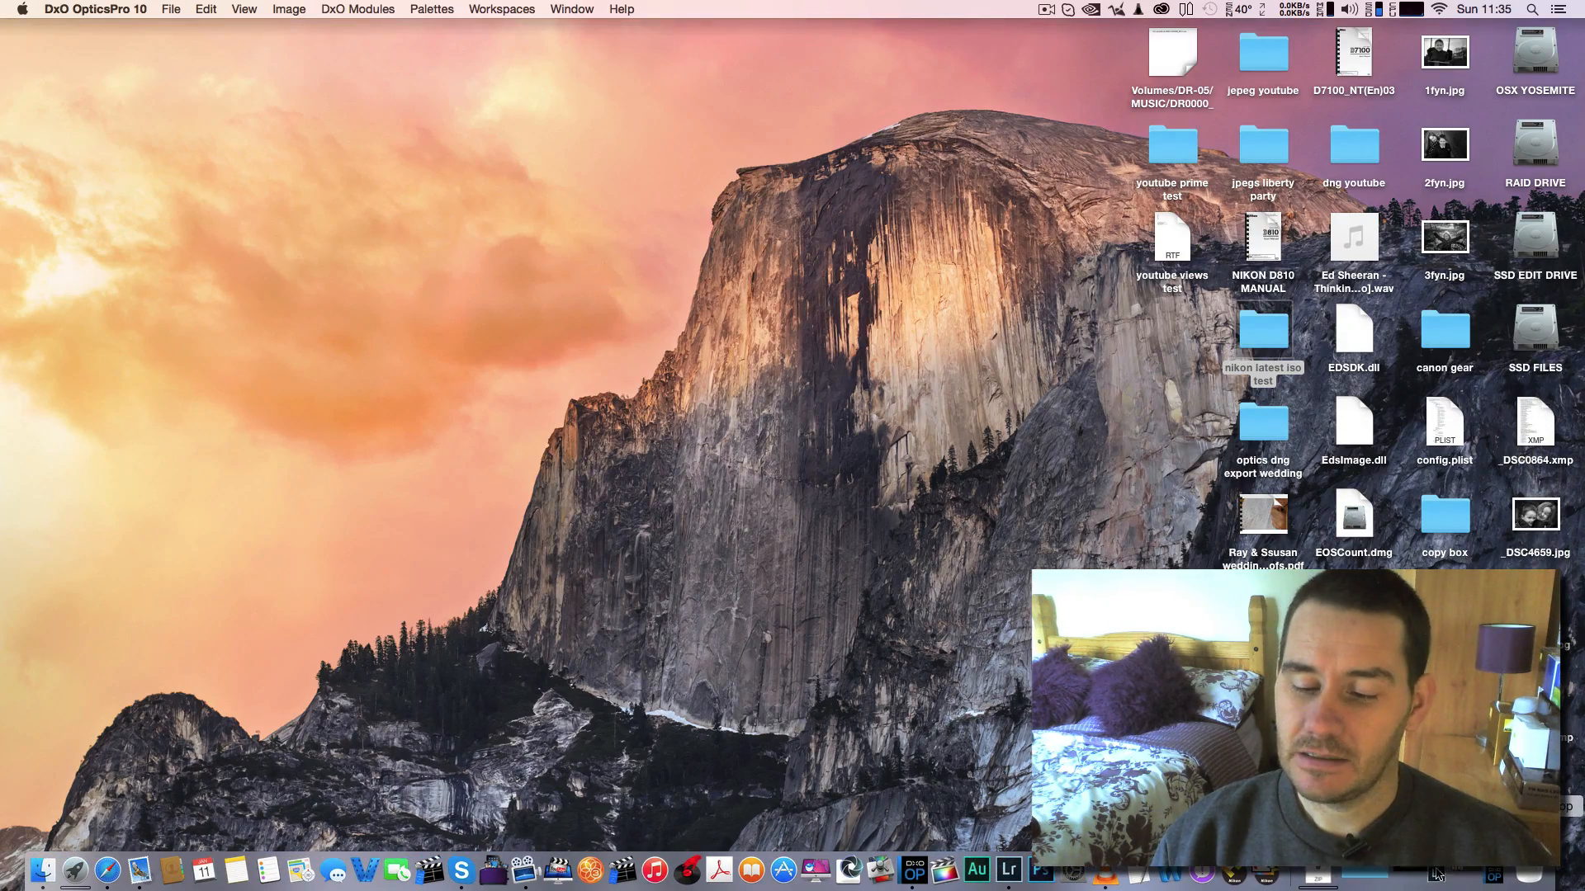
pyautogui.click(1416, 873)
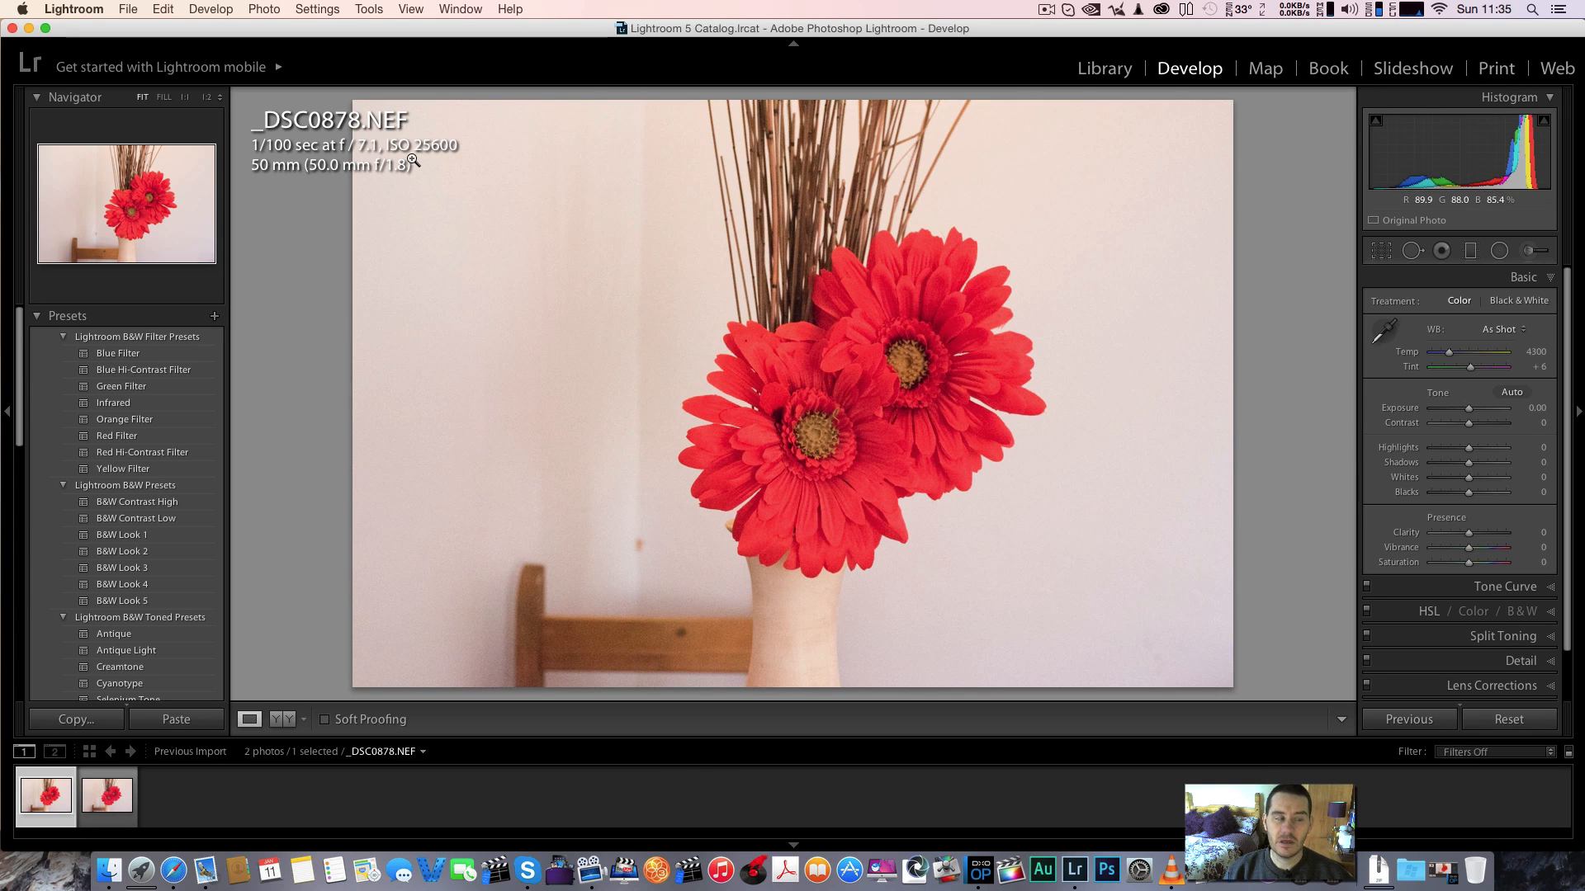
pyautogui.press('Right')
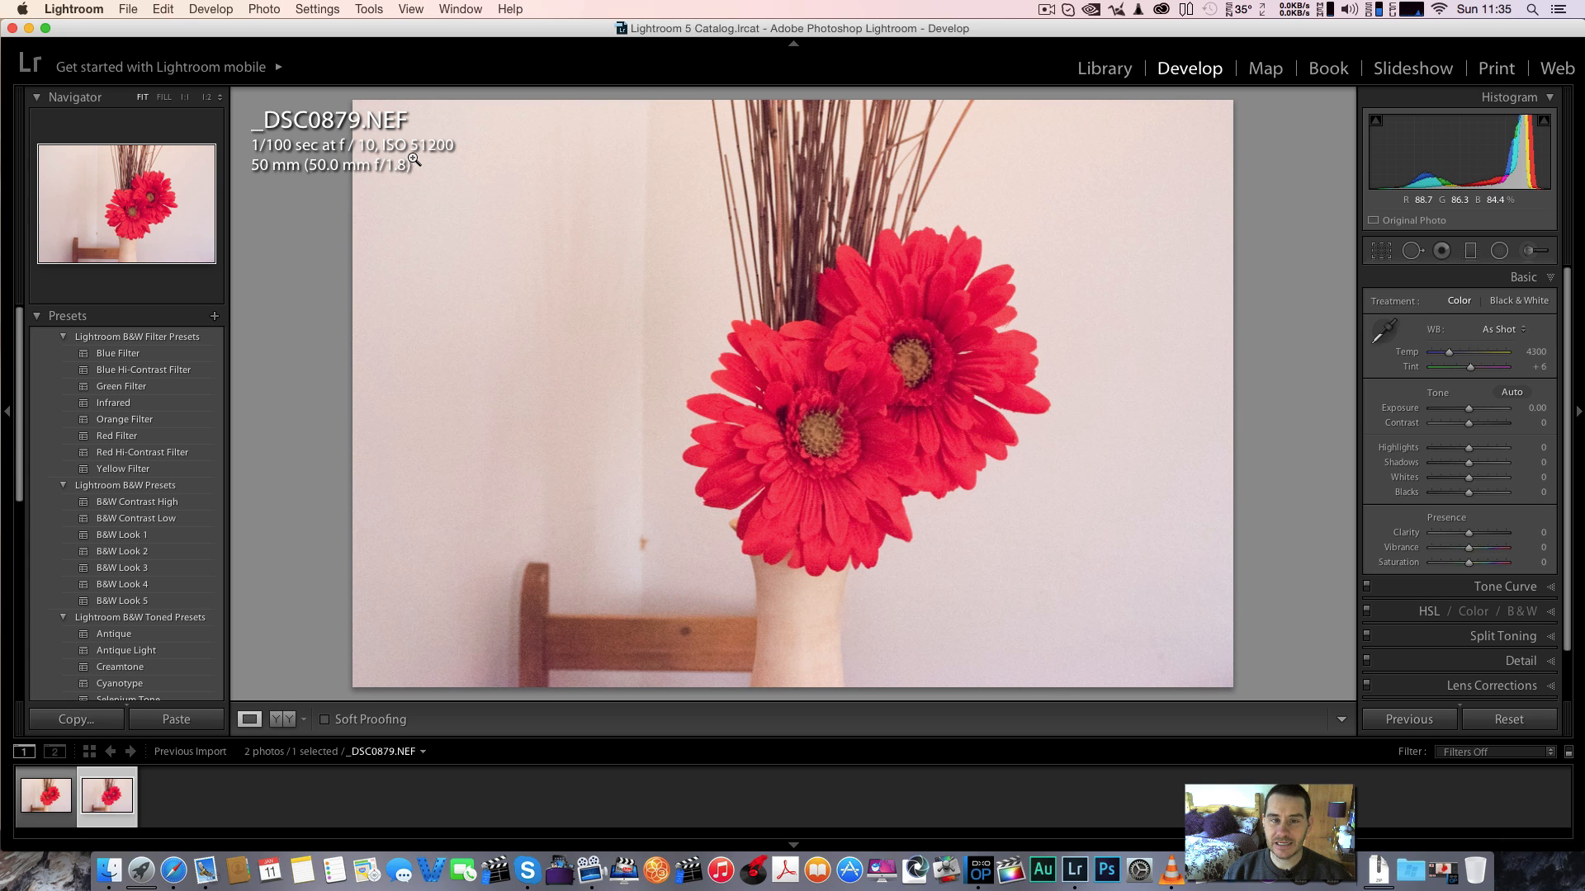
pyautogui.press('Left')
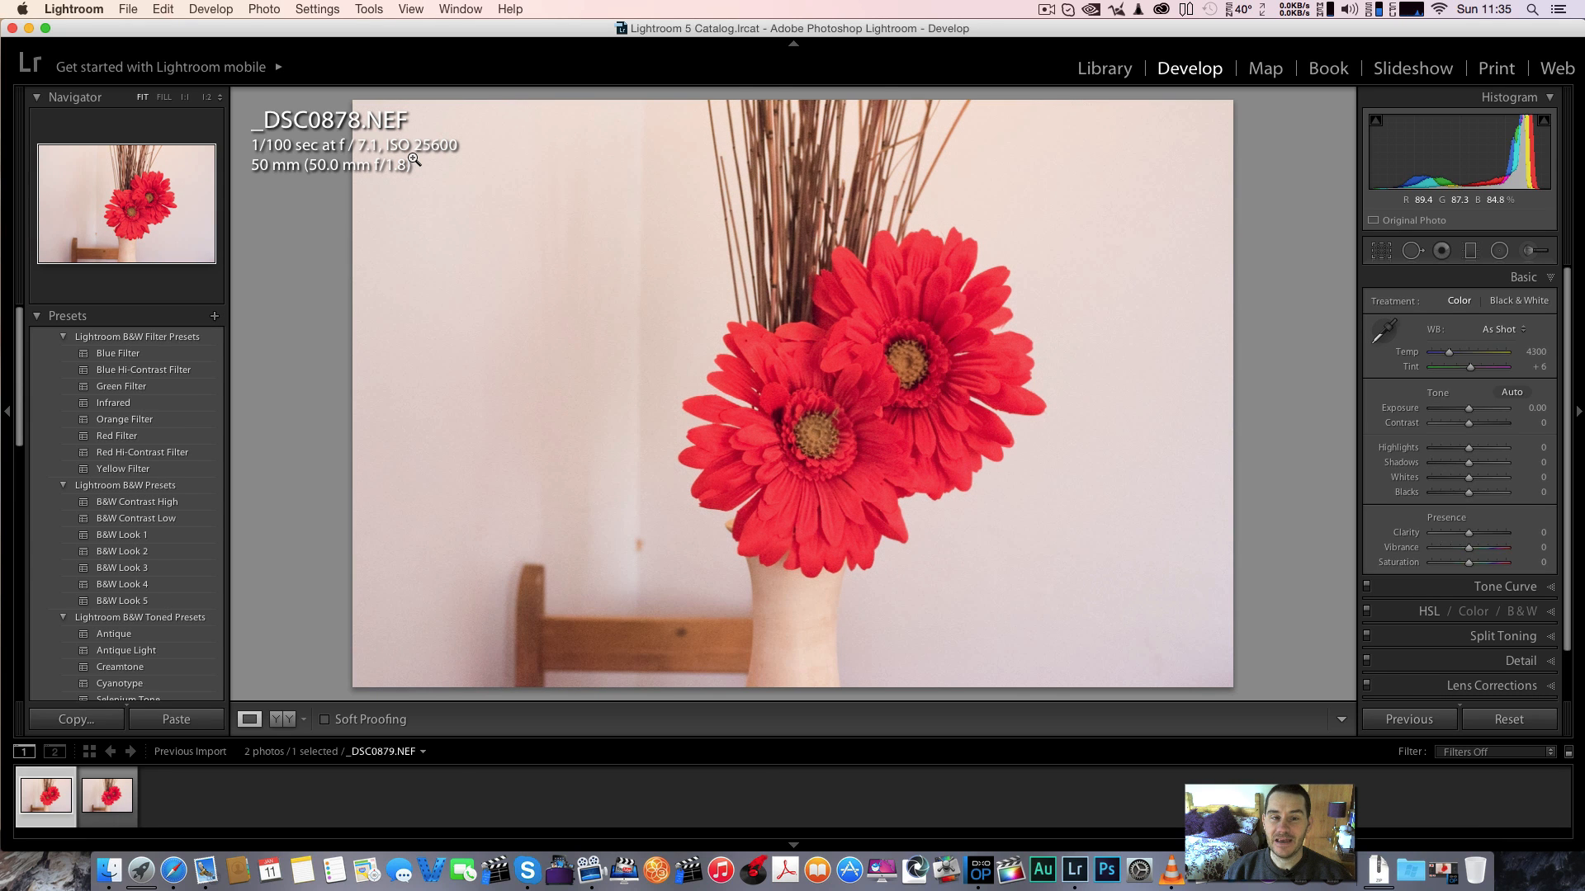
pyautogui.press('Right')
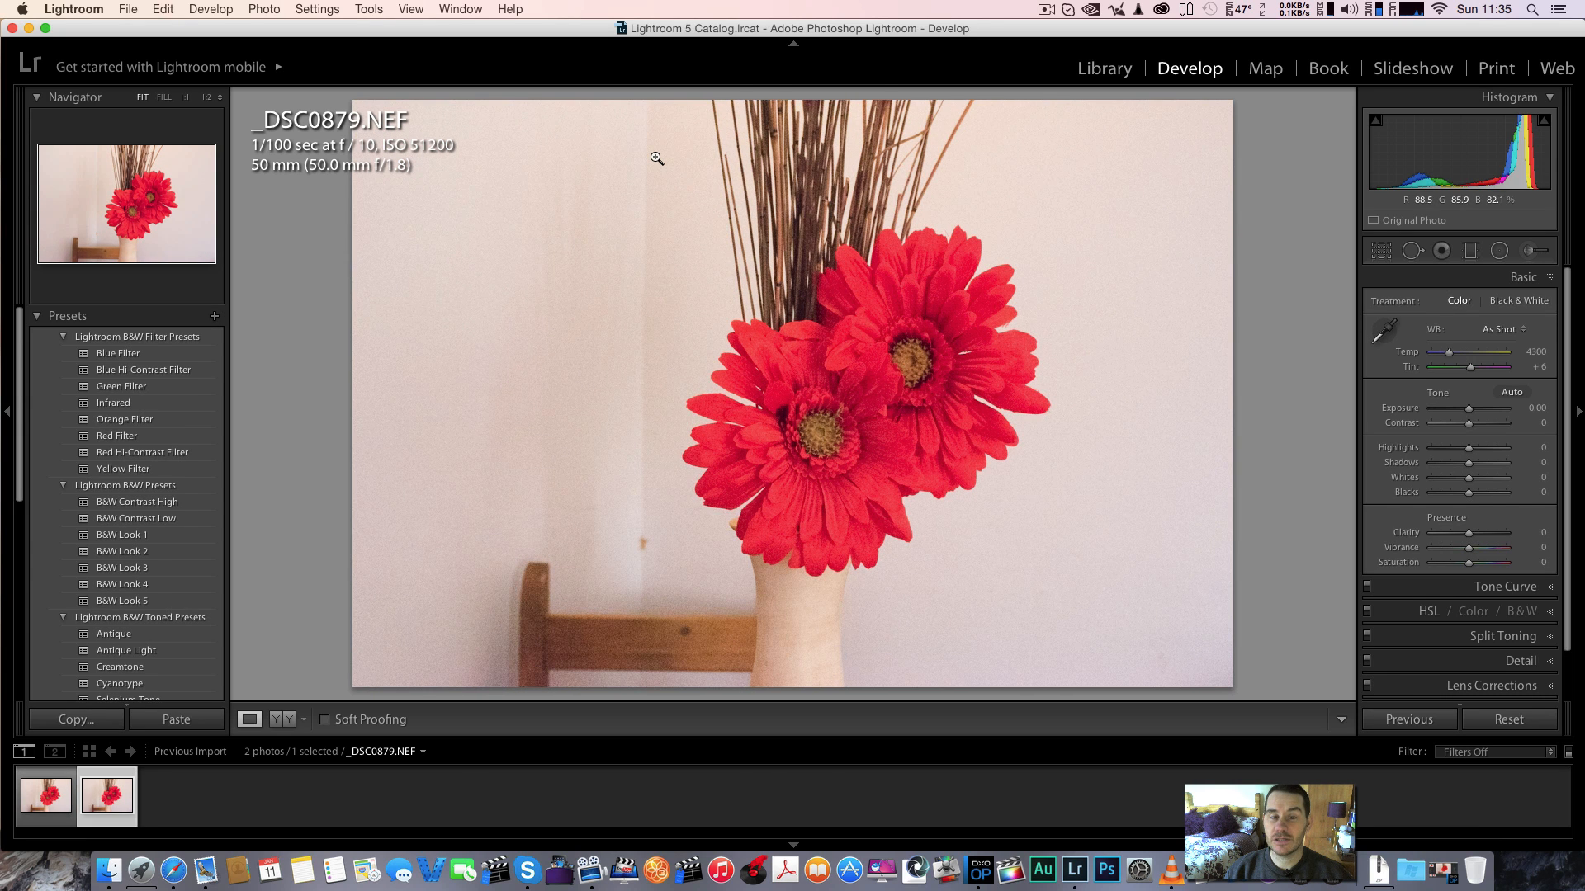
pyautogui.press('Left')
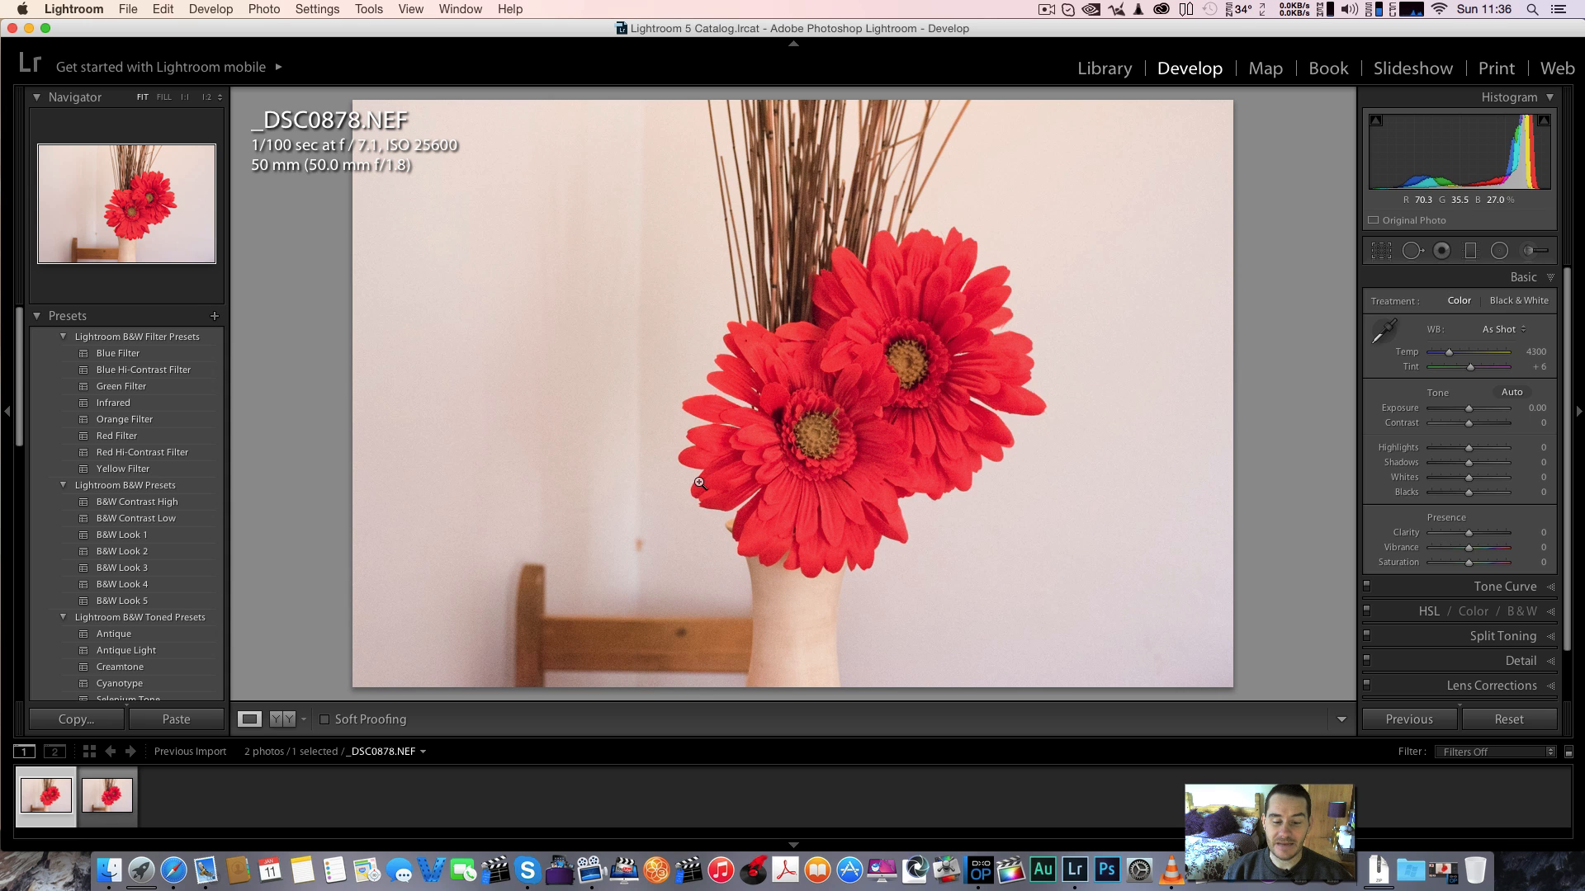
pyautogui.press('Right')
pyautogui.press('Left')
pyautogui.press('Right')
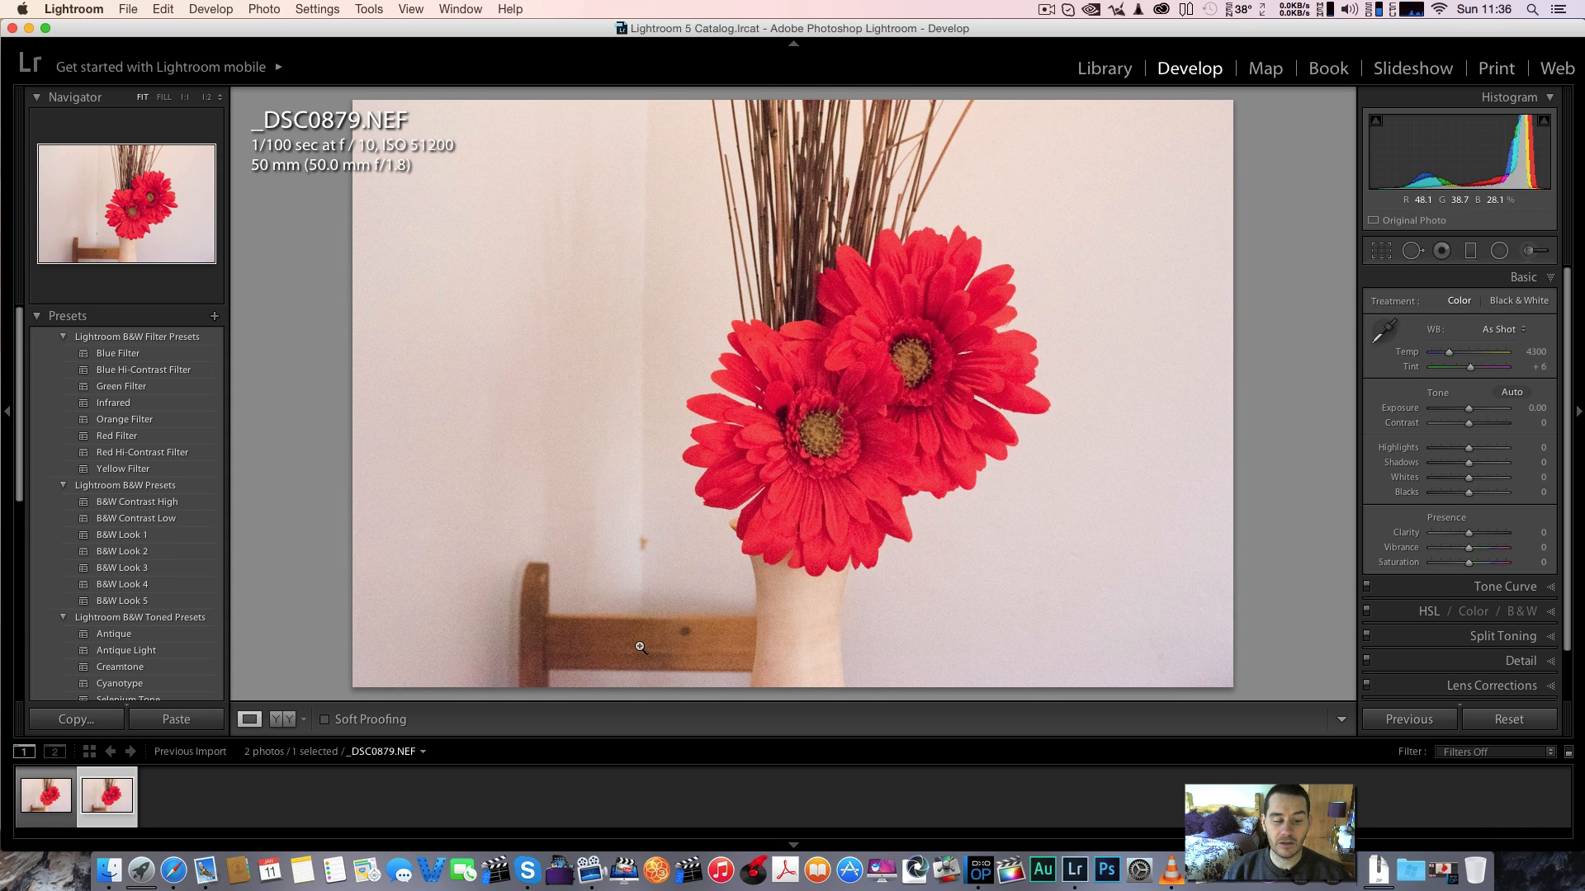
pyautogui.press('Left')
pyautogui.press('Right')
pyautogui.press('Left')
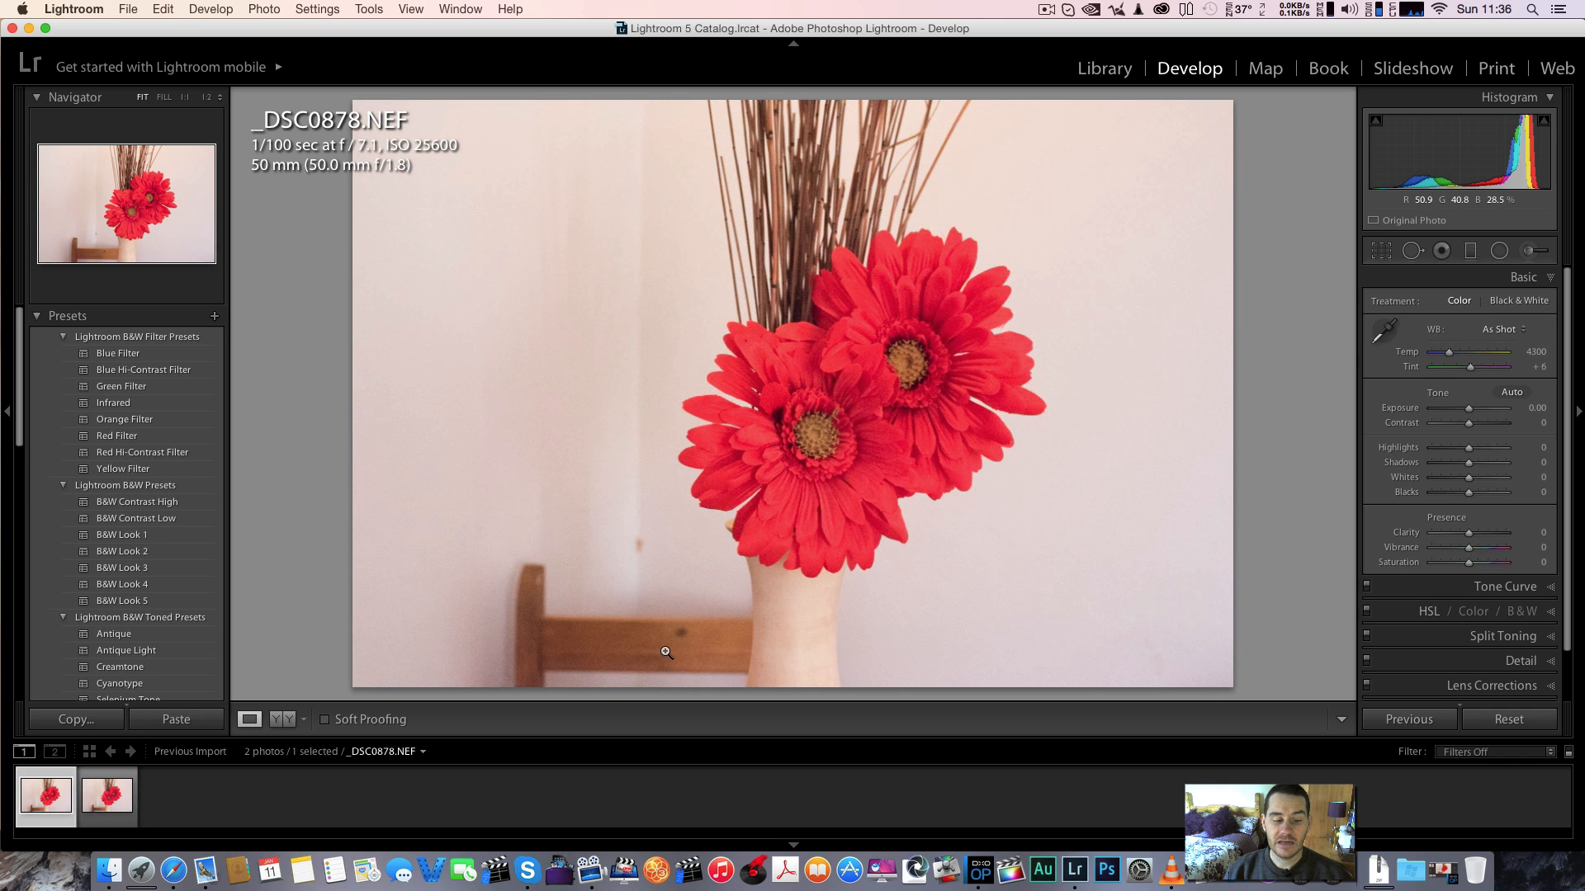
pyautogui.press('Right')
pyautogui.press('Left')
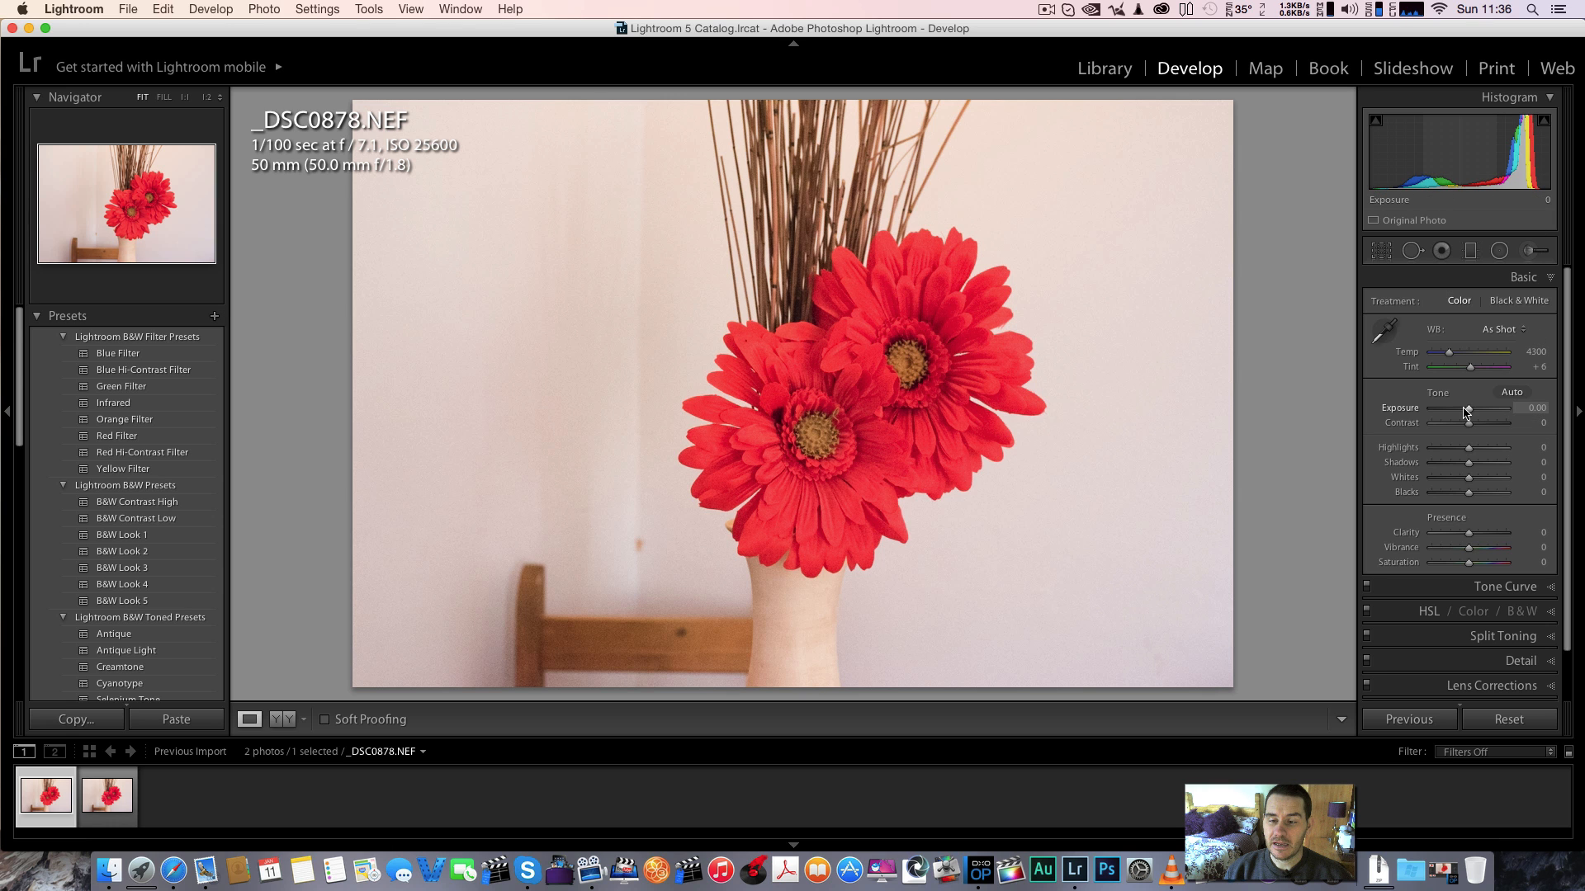
# Try a darker exposure of -0.85 and a brighter one of +1.67 on _DSC0878.NEF, resetting exposure to 0
pyautogui.moveTo(1466, 412); pyautogui.dragTo(1458, 411)
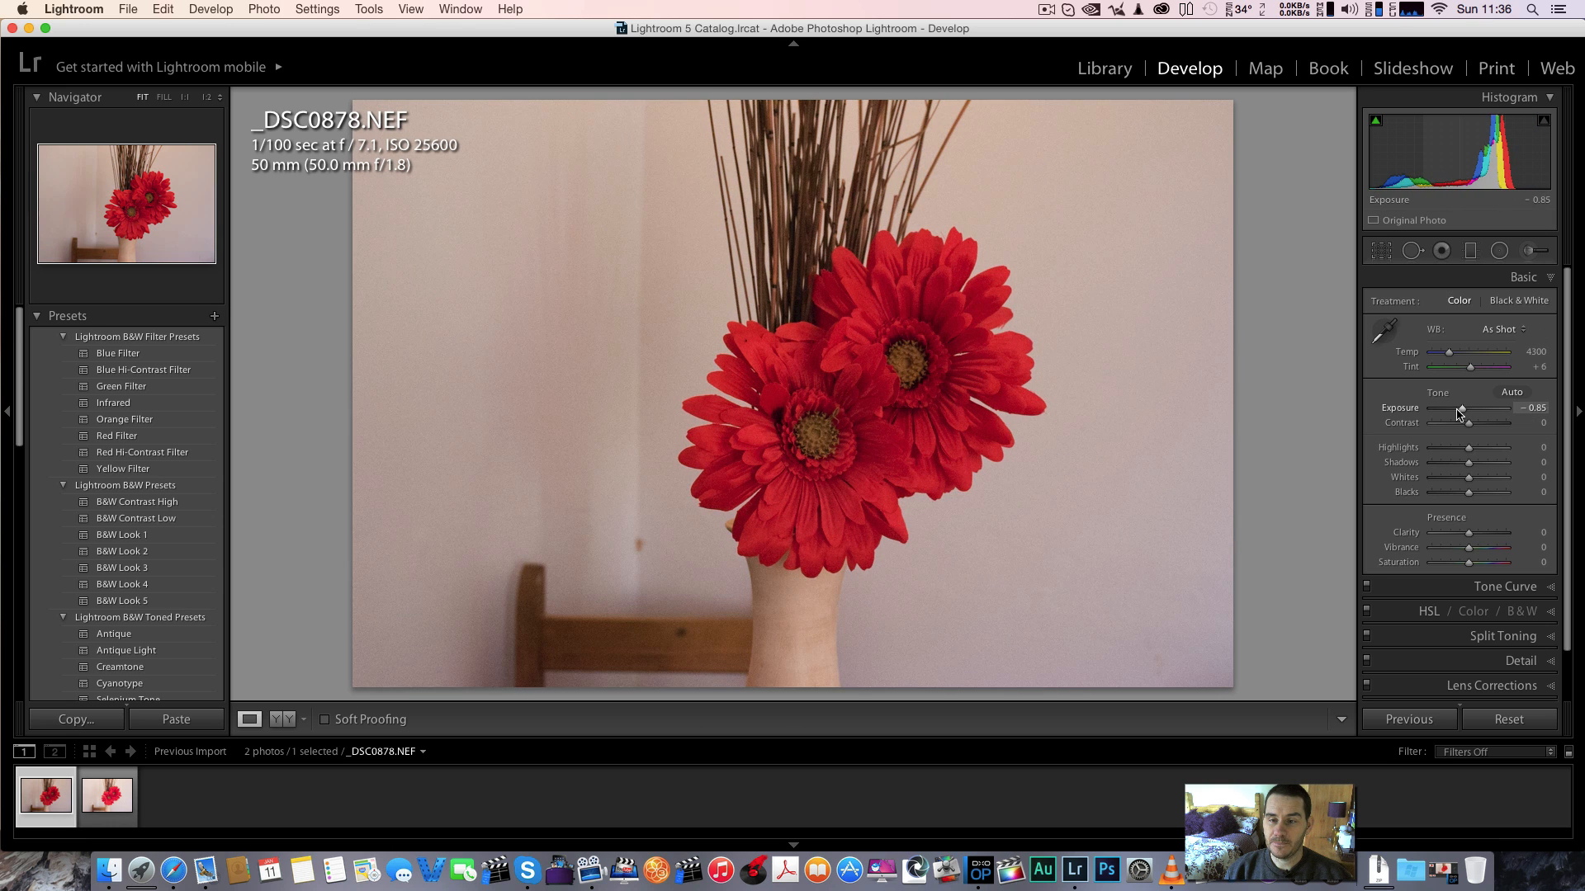
pyautogui.press('Up')
pyautogui.press('Up')
pyautogui.press('Up')
pyautogui.press('Up')
pyautogui.press('Up')
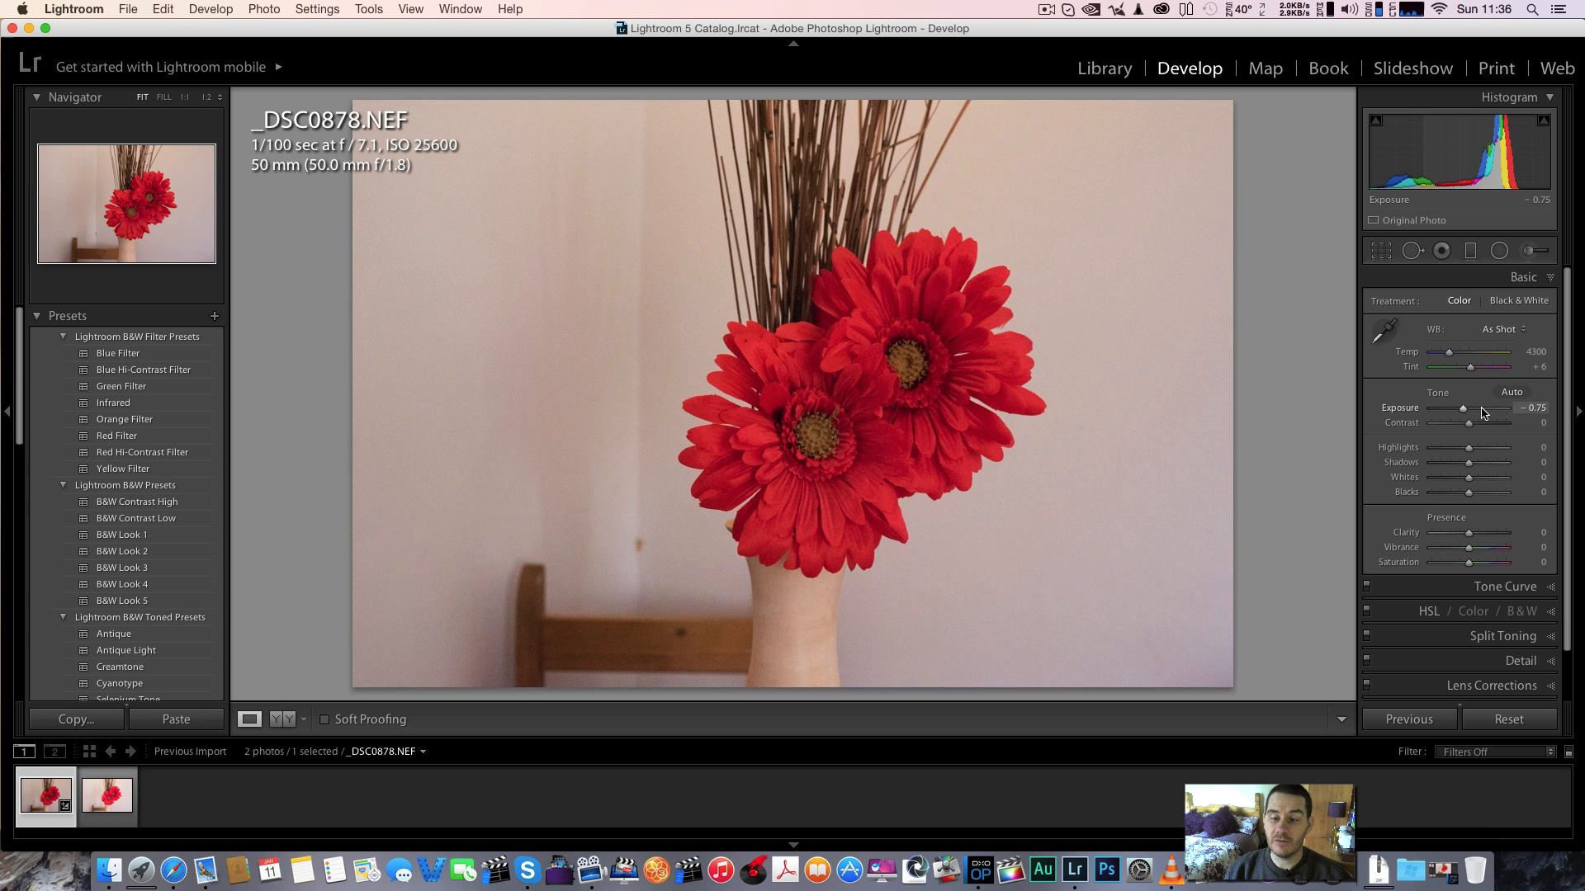
pyautogui.press('Up')
pyautogui.press('Up')
pyautogui.press('Up')
pyautogui.press('Up')
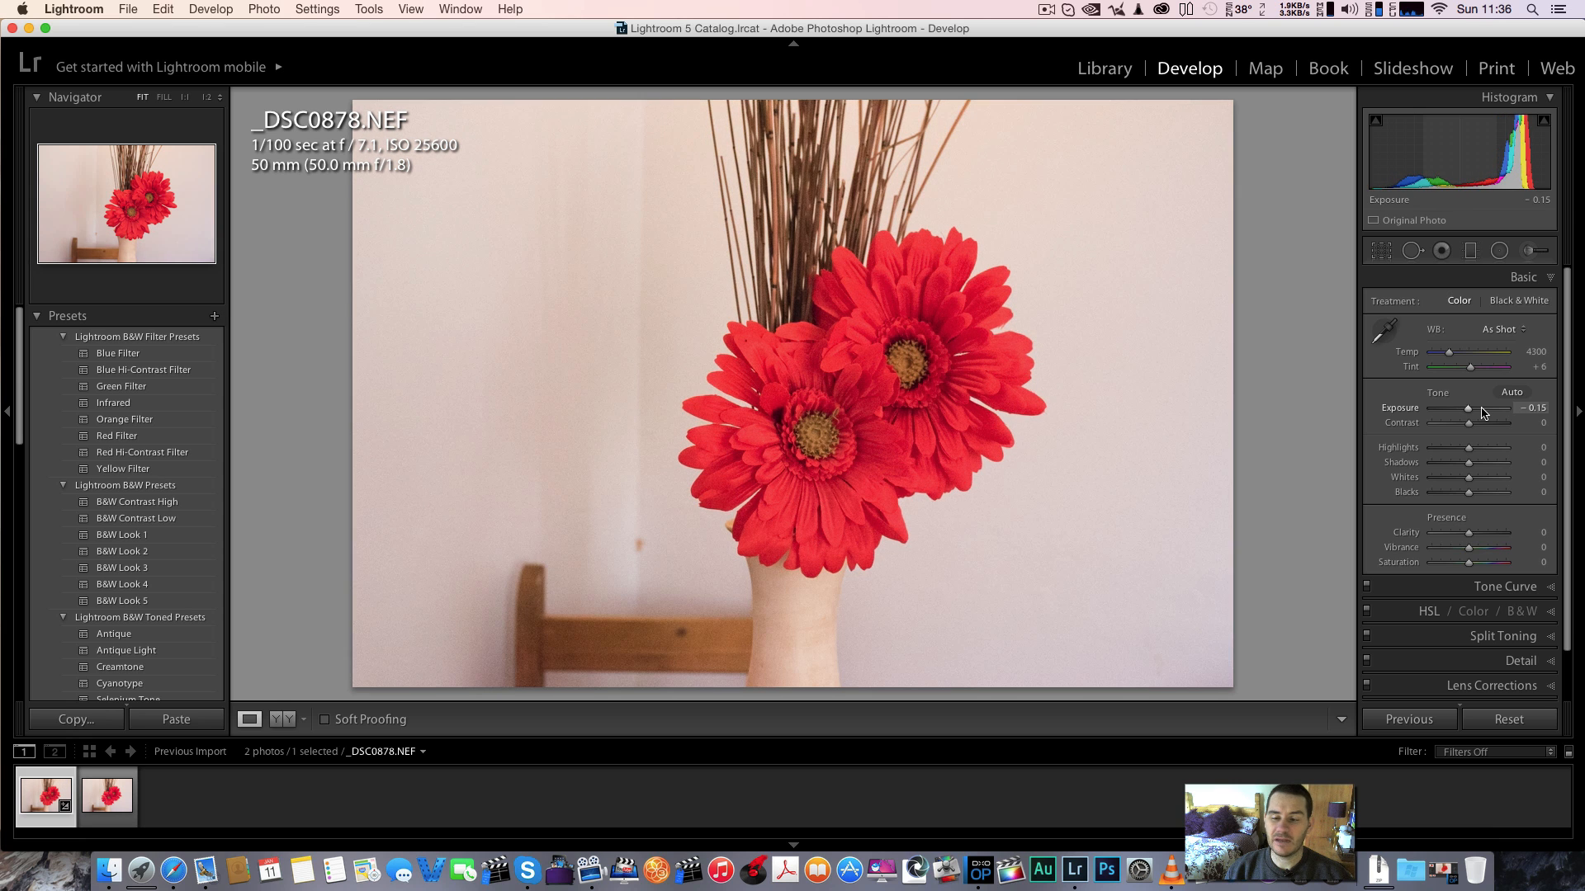
pyautogui.click(1482, 411)
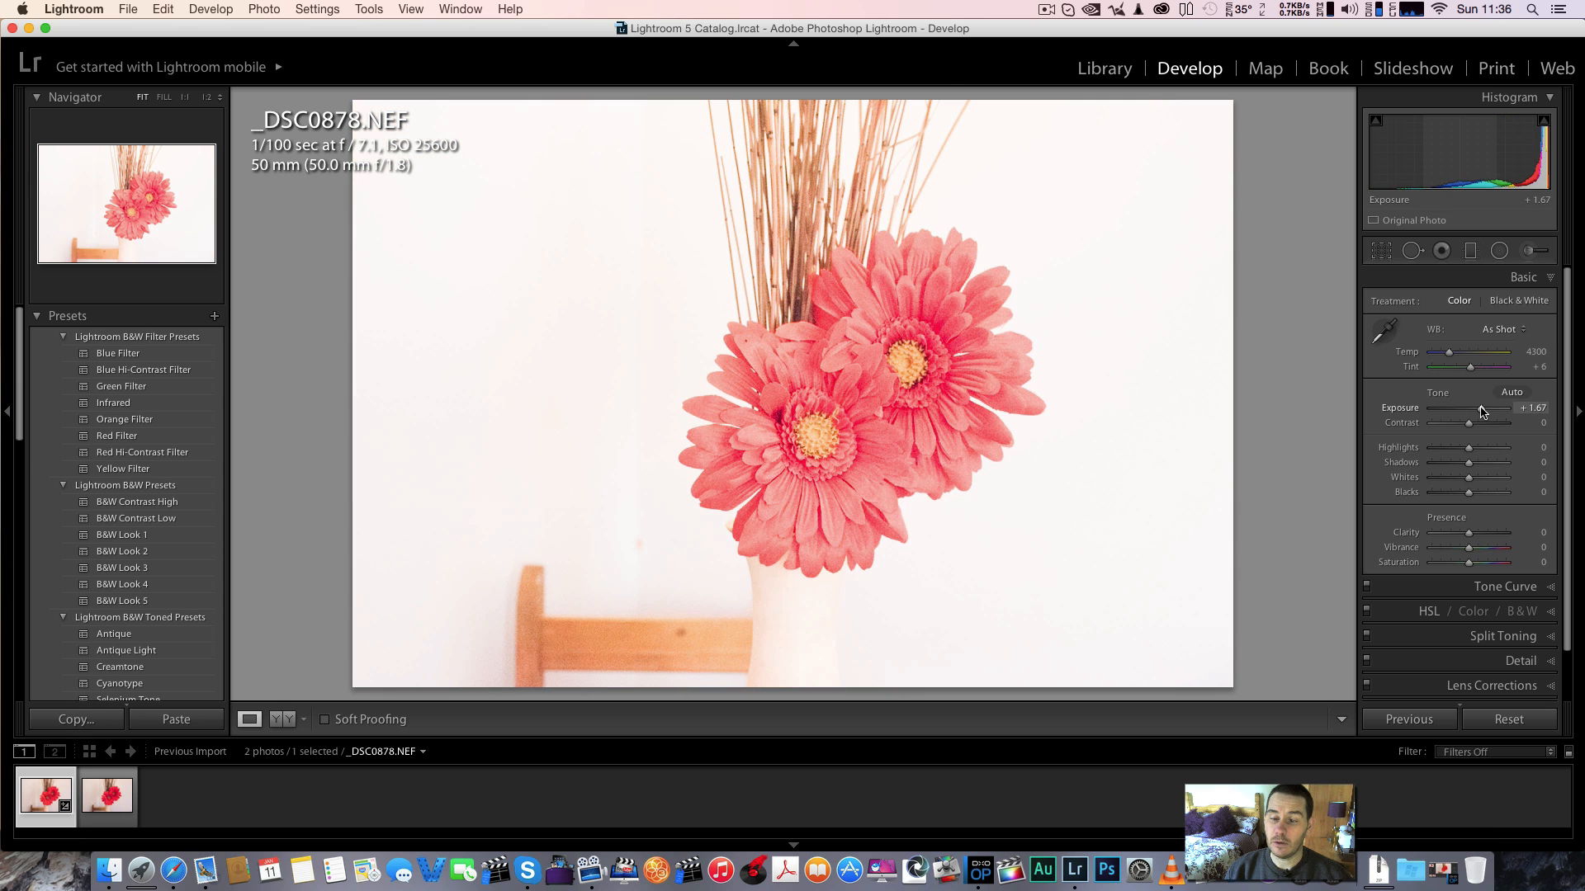
pyautogui.doubleClick(1481, 411)
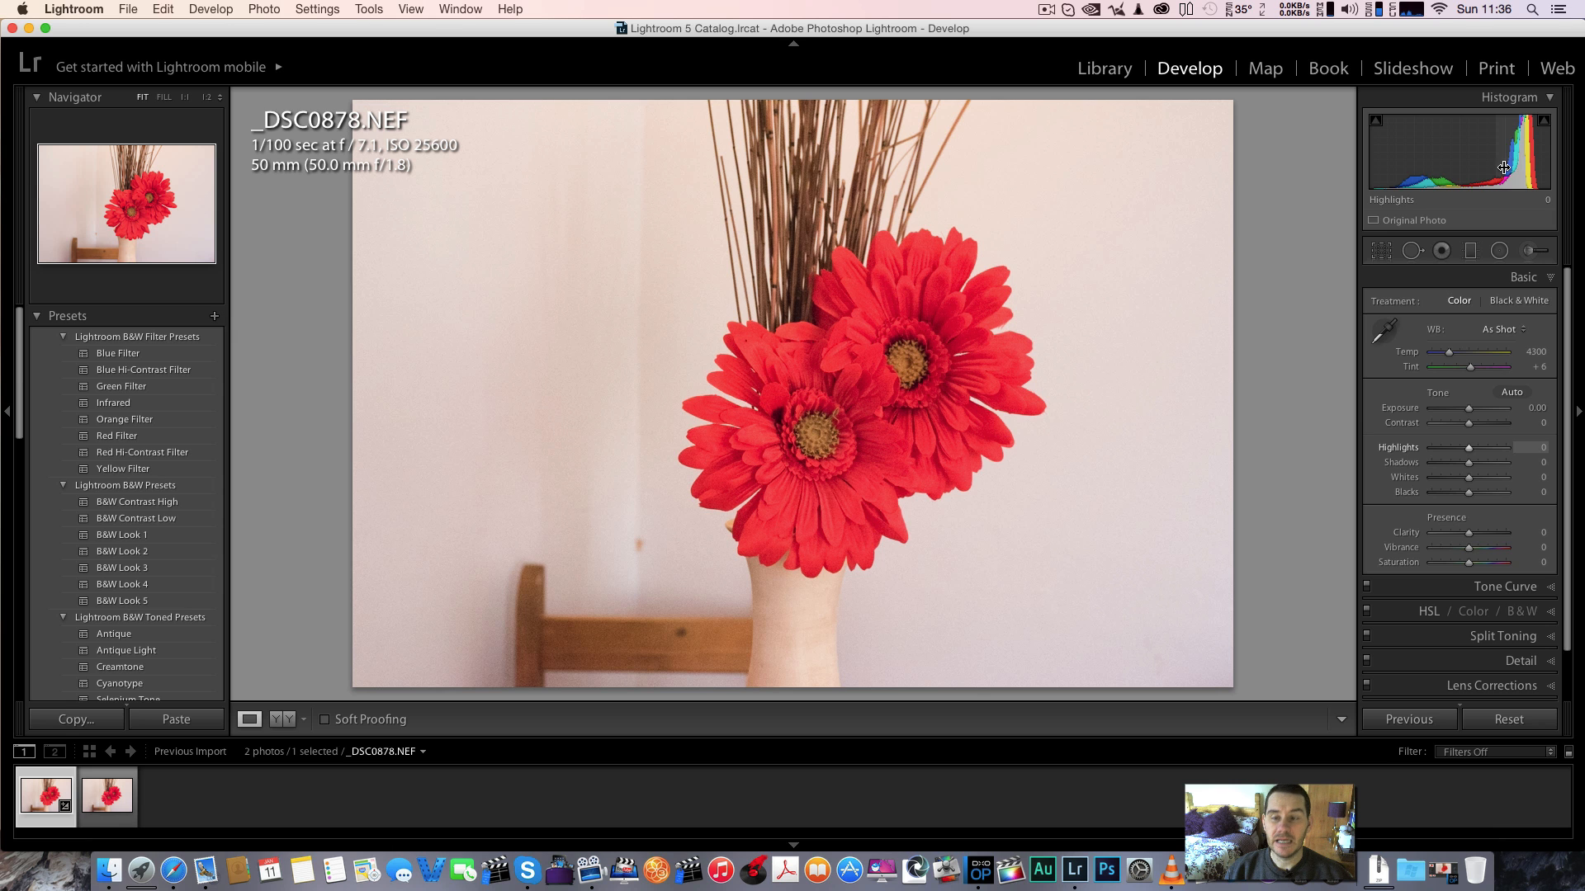
pyautogui.moveTo(1470, 409); pyautogui.dragTo(1462, 413)
pyautogui.doubleClick(1462, 413)
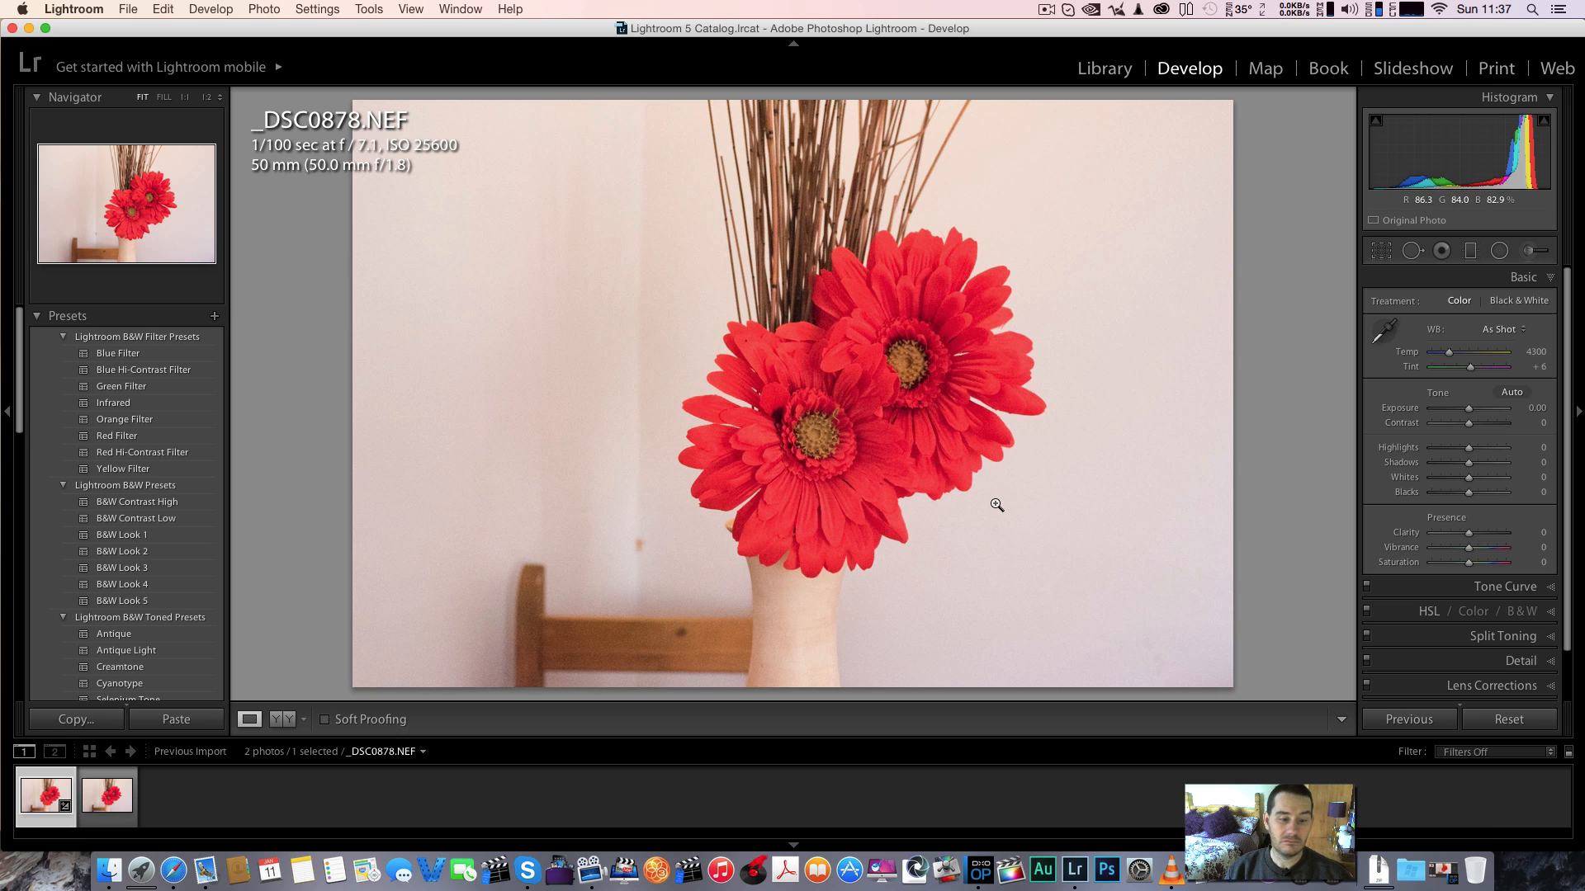
# Examine _DSC0878.NEF in full screen, return to the Develop view and display _DSC0879.NEF
pyautogui.press('f')
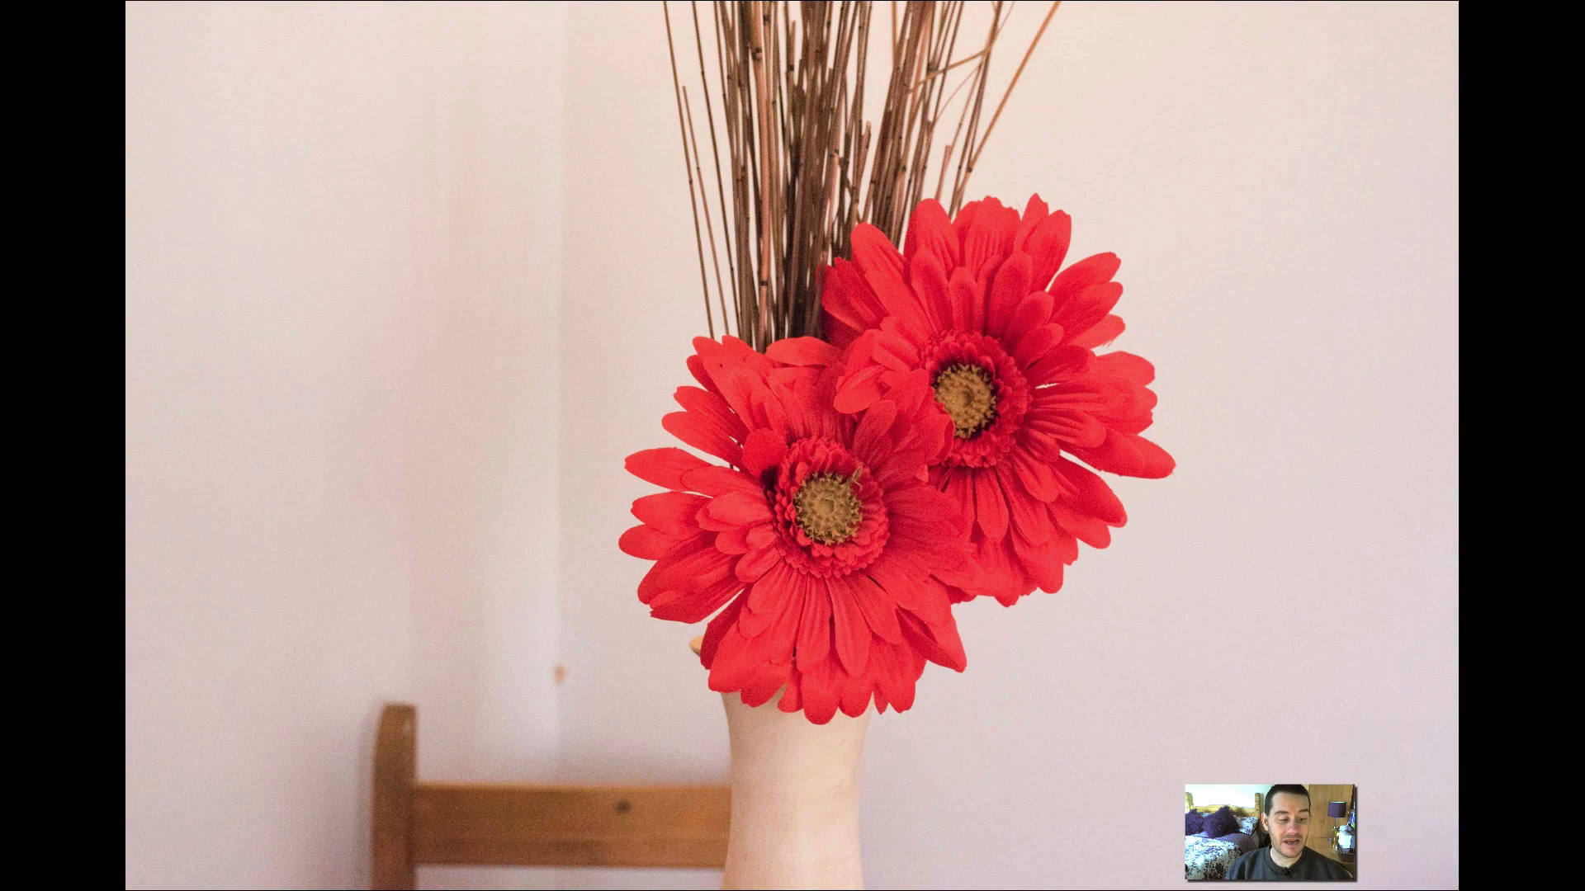
pyautogui.press('f')
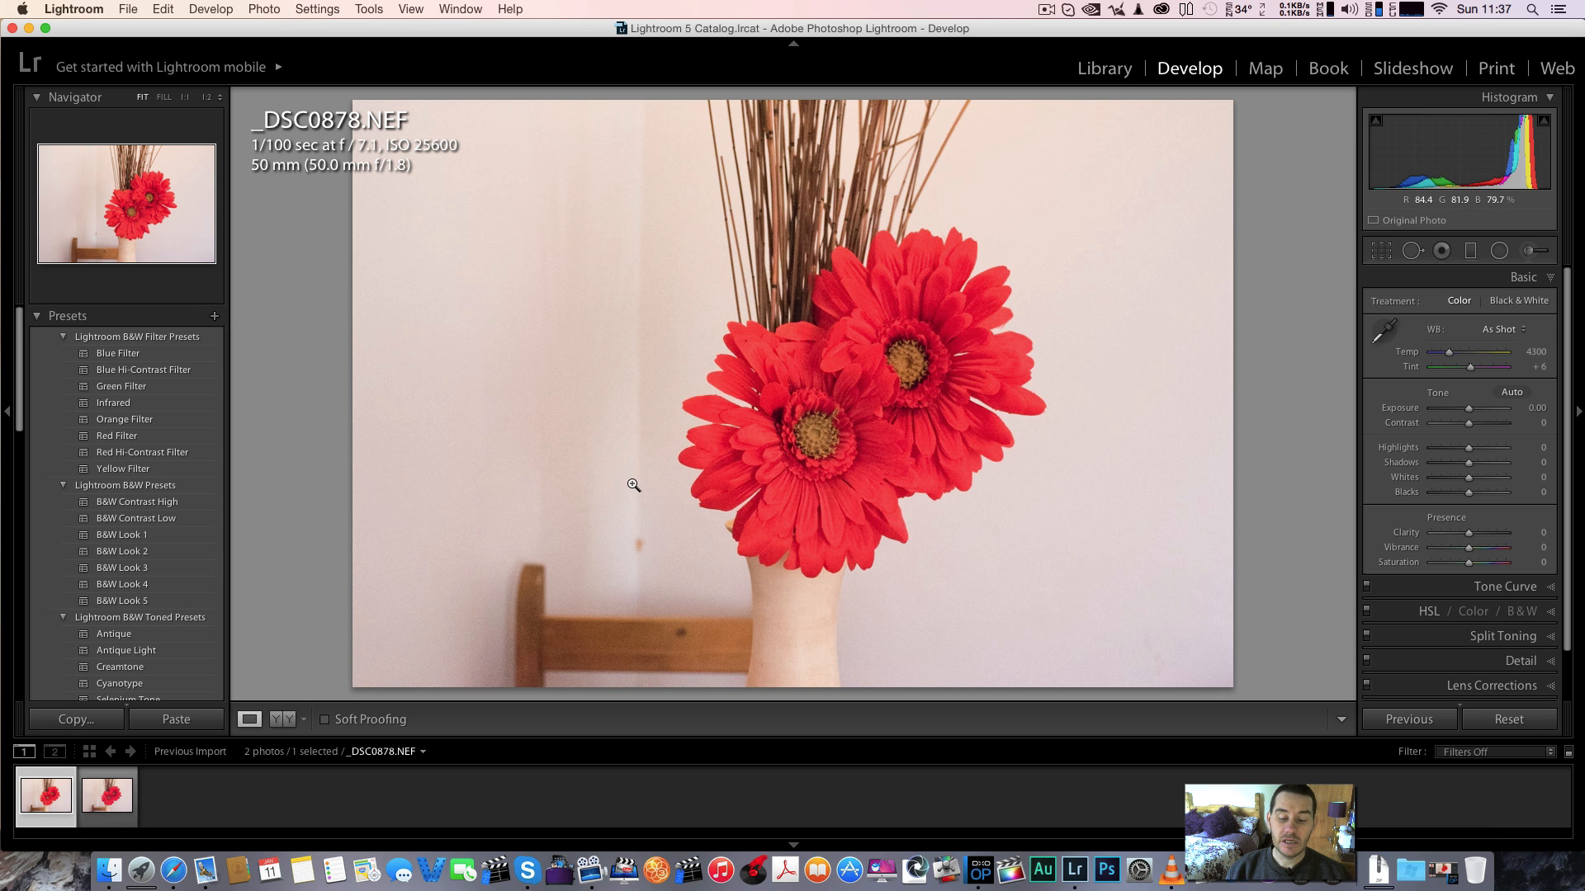
pyautogui.press('Right')
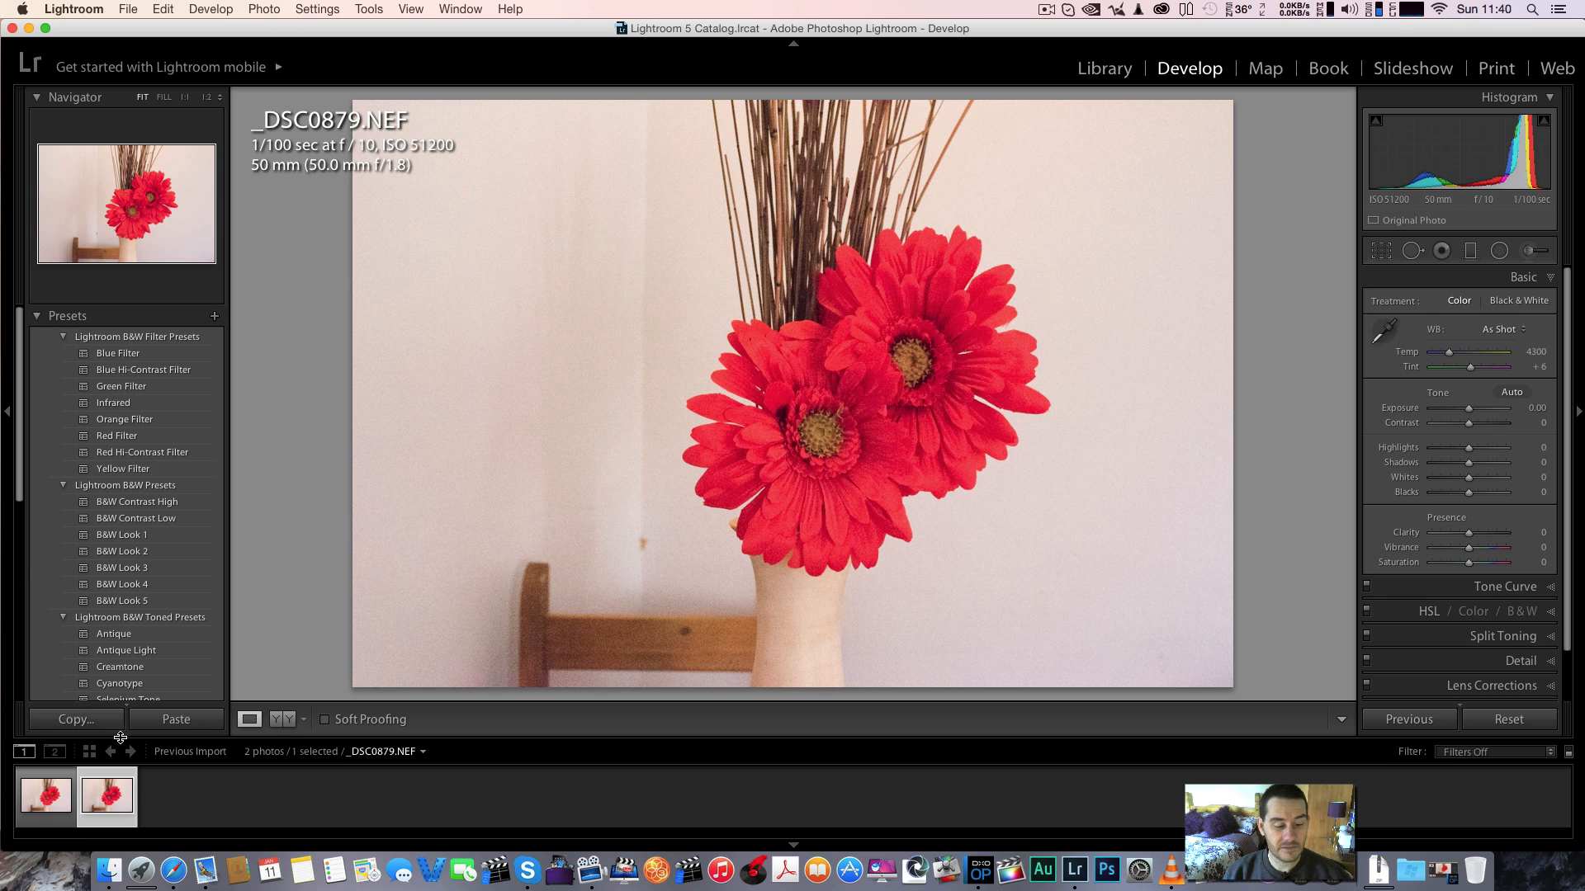
# Select both flower photos, _DSC0878.NEF and _DSC0879.NEF, and transfer them to DxO OpticsPro 10
pyautogui.click(63, 789)
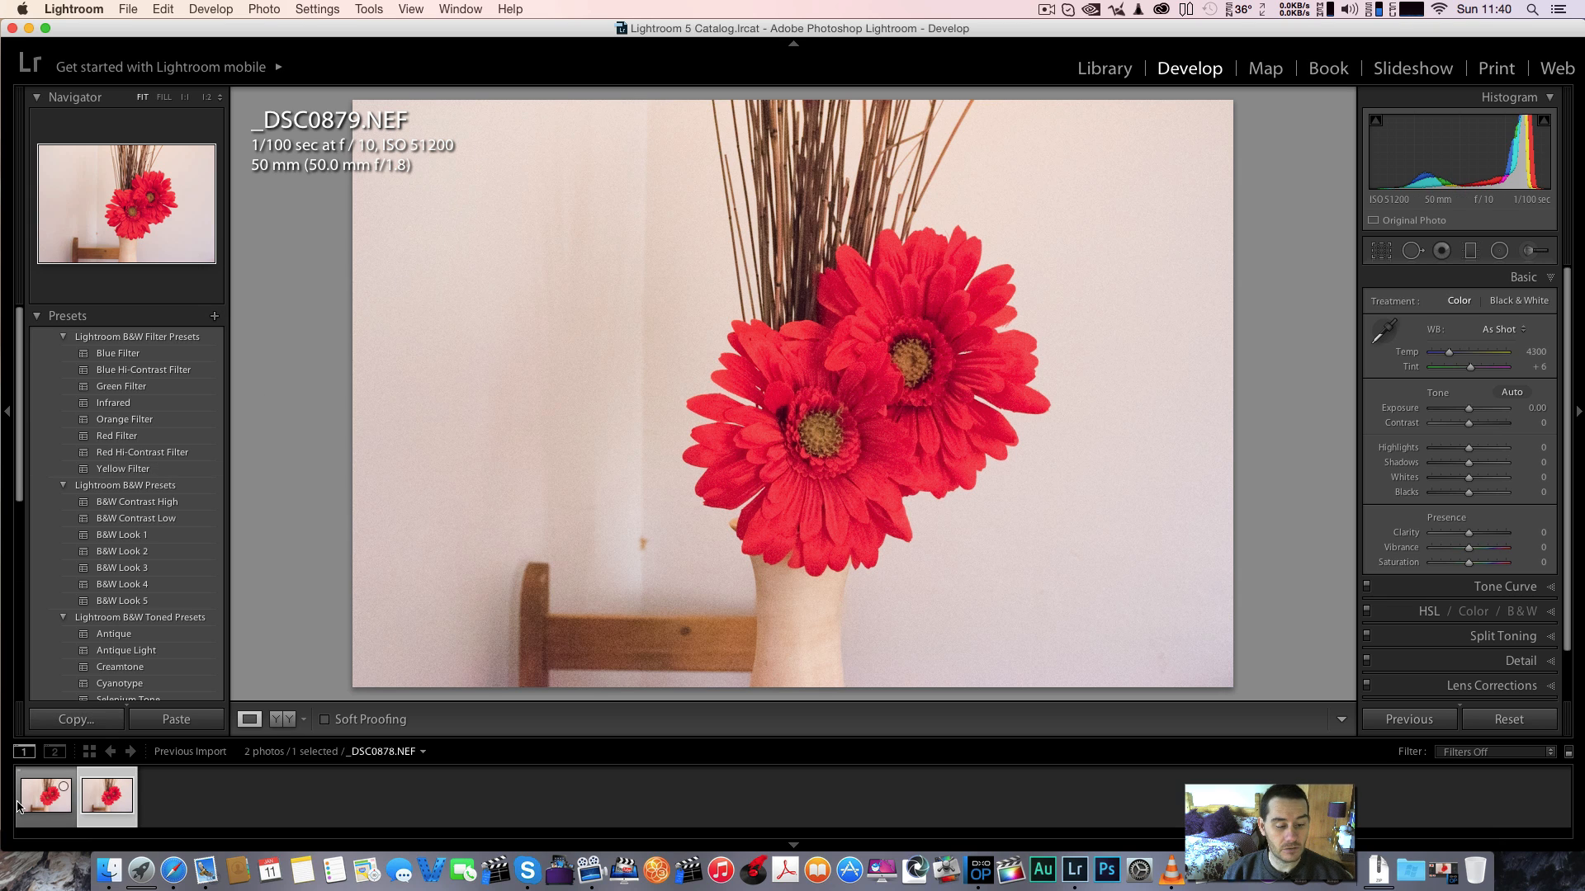
pyautogui.keyDown('shift'); pyautogui.click(83, 800); pyautogui.keyUp('shift')
pyautogui.click(132, 10)
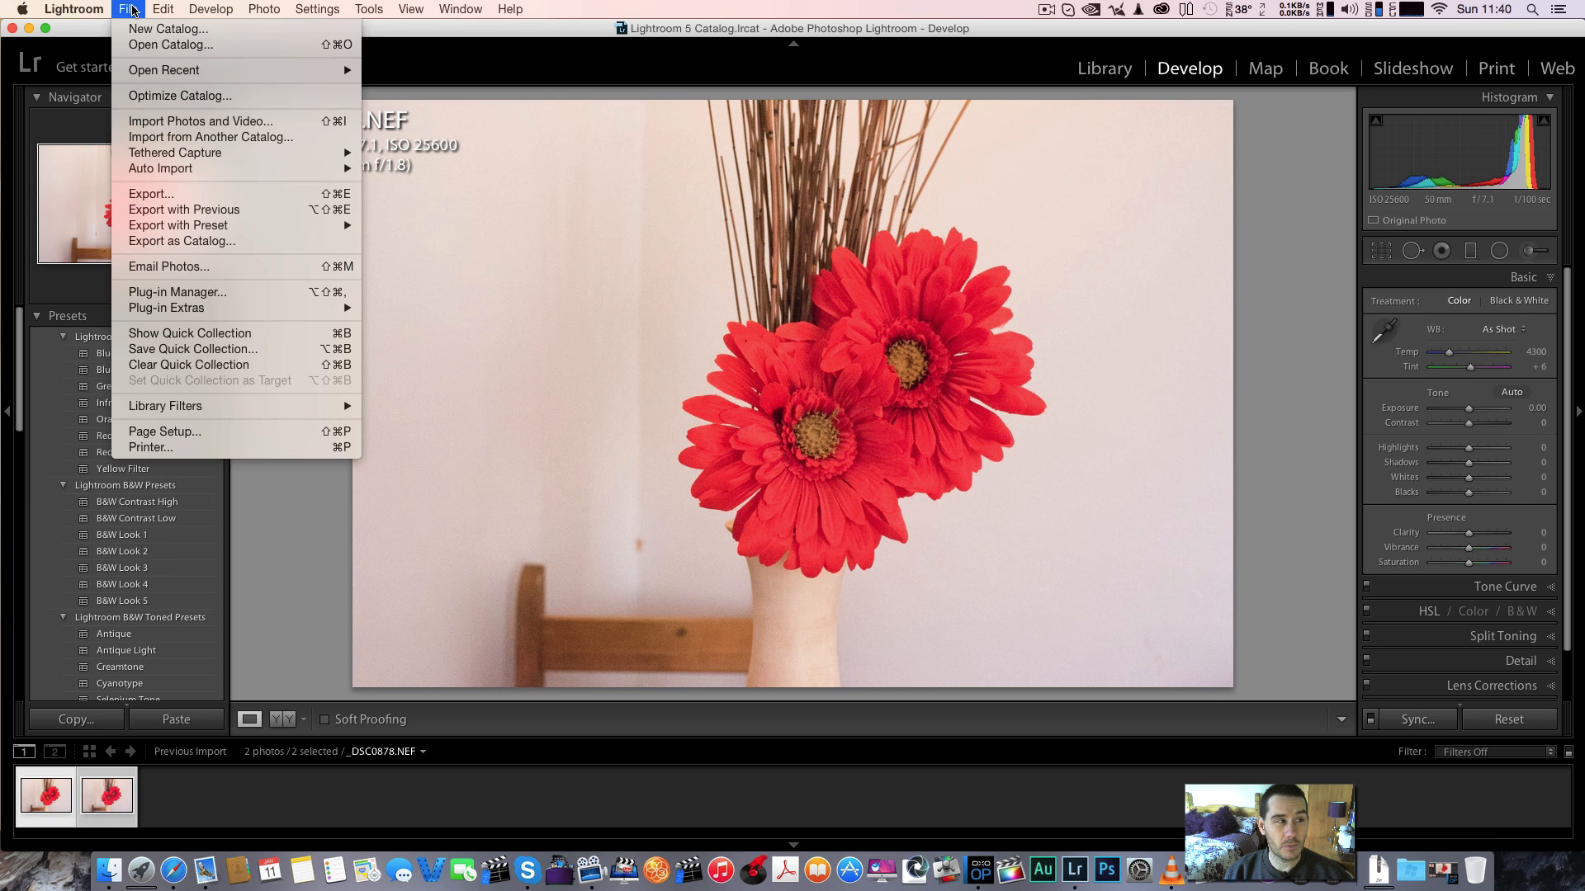
pyautogui.moveTo(251, 307)
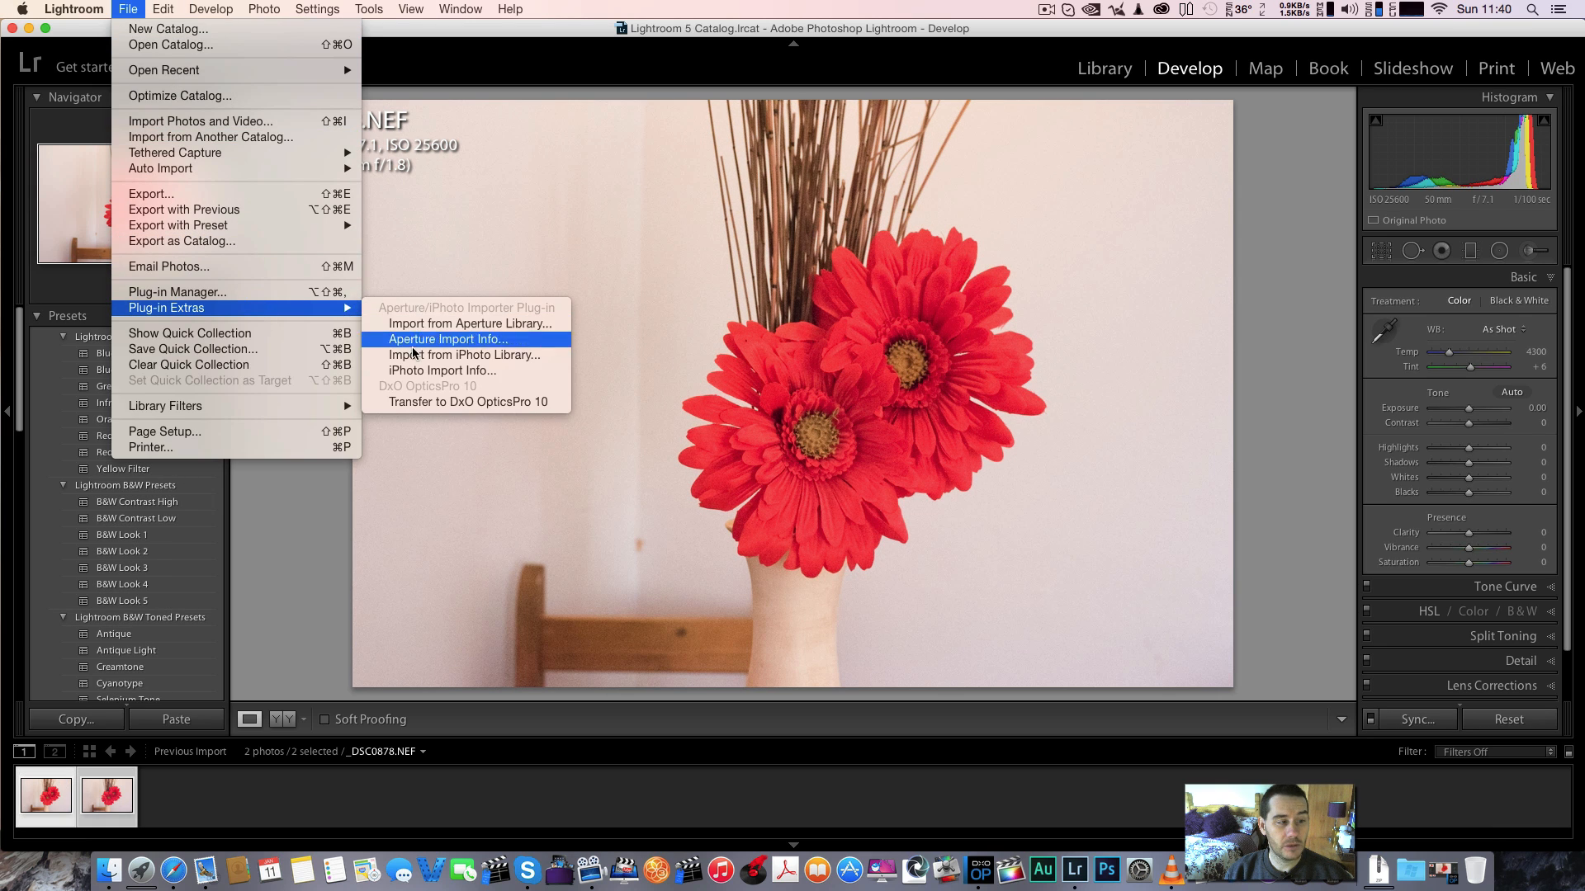
pyautogui.click(451, 404)
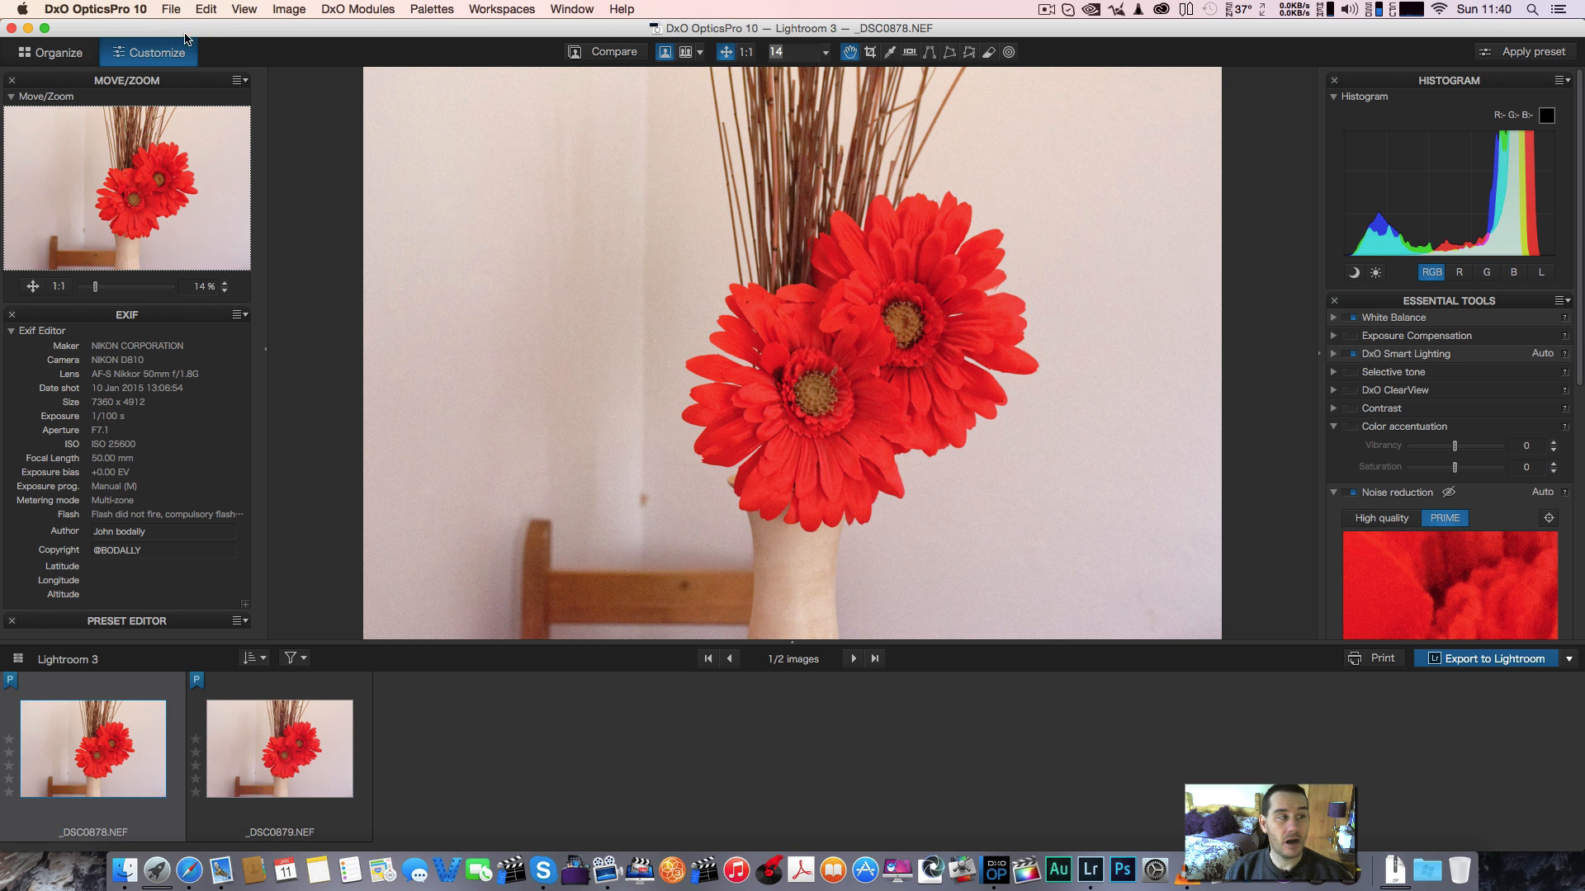
# Check the transferred project in the Organize workspace and return to the Customize workspace
pyautogui.click(48, 54)
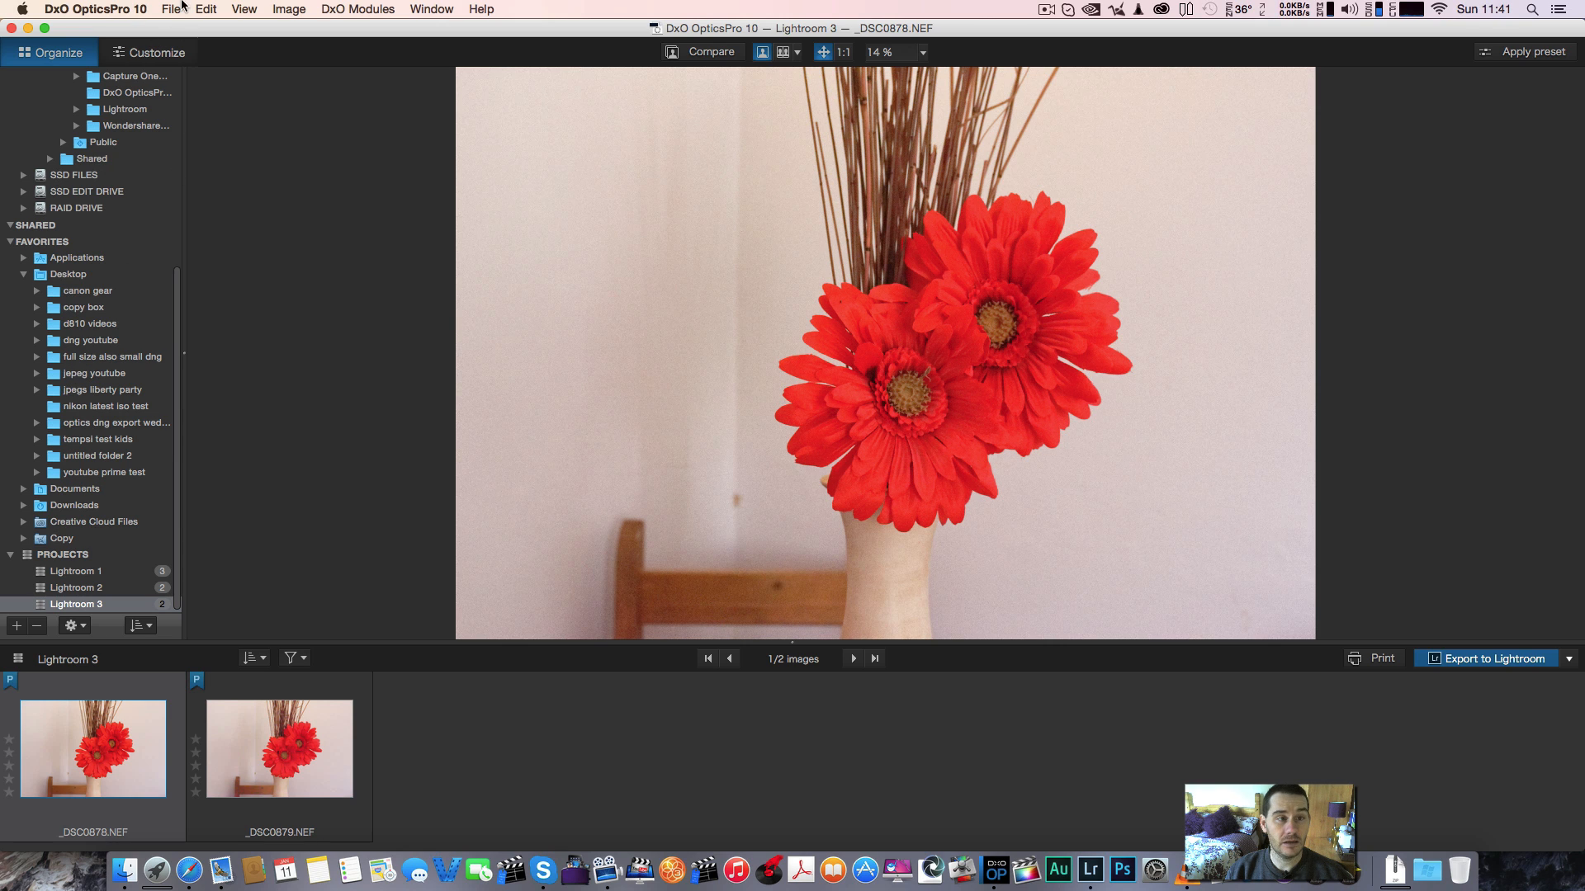
pyautogui.click(157, 54)
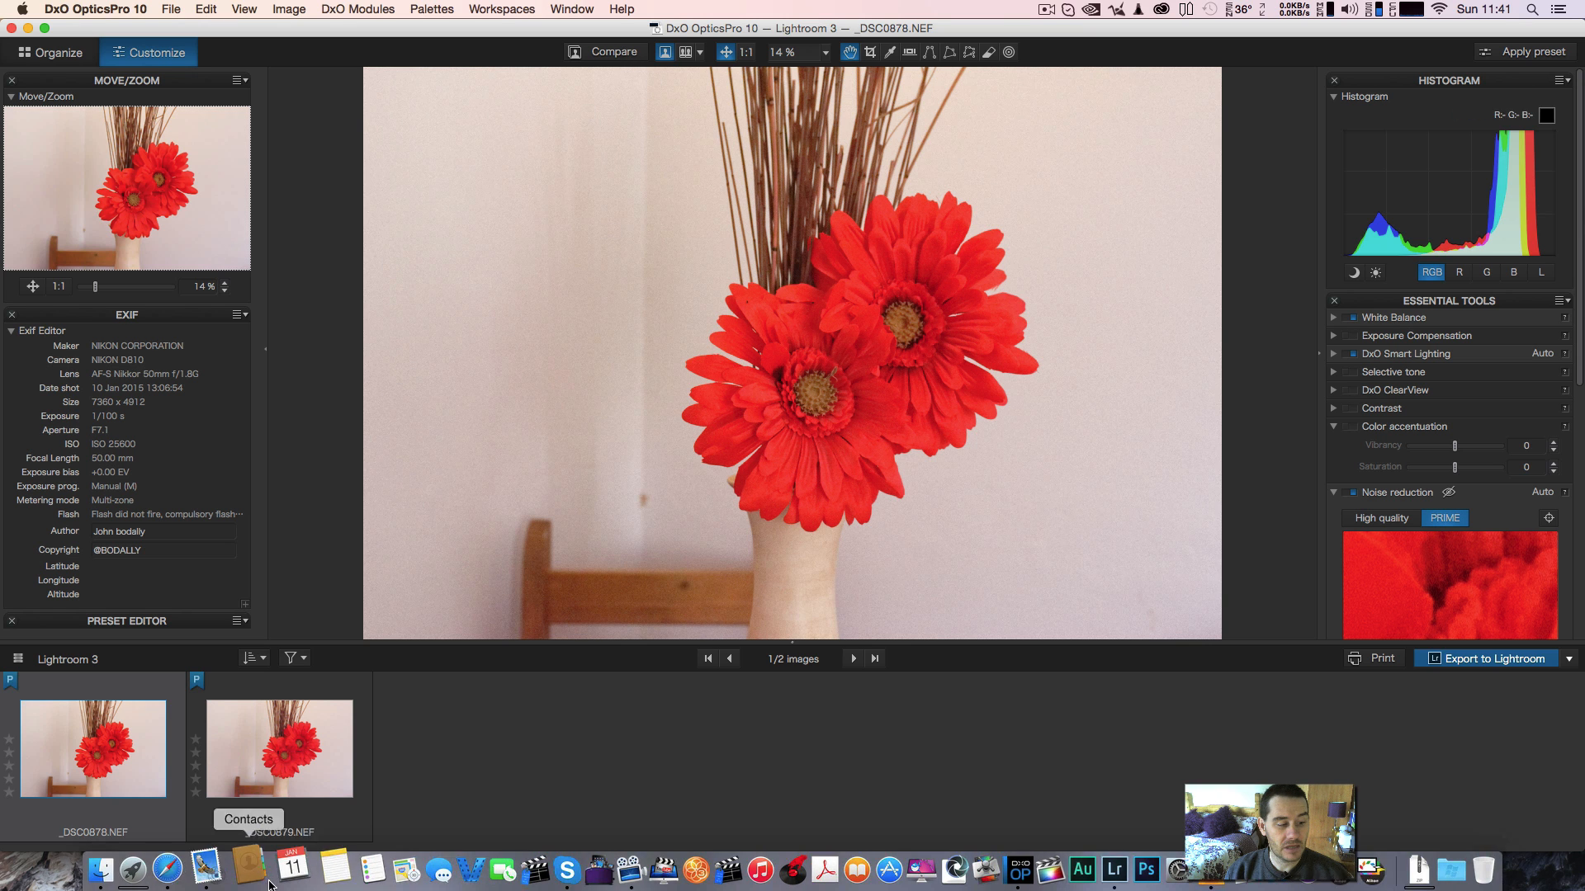
# Open _DSC0879.NEF and compare the corrected image with the as-shot version several times
pyautogui.click(280, 749)
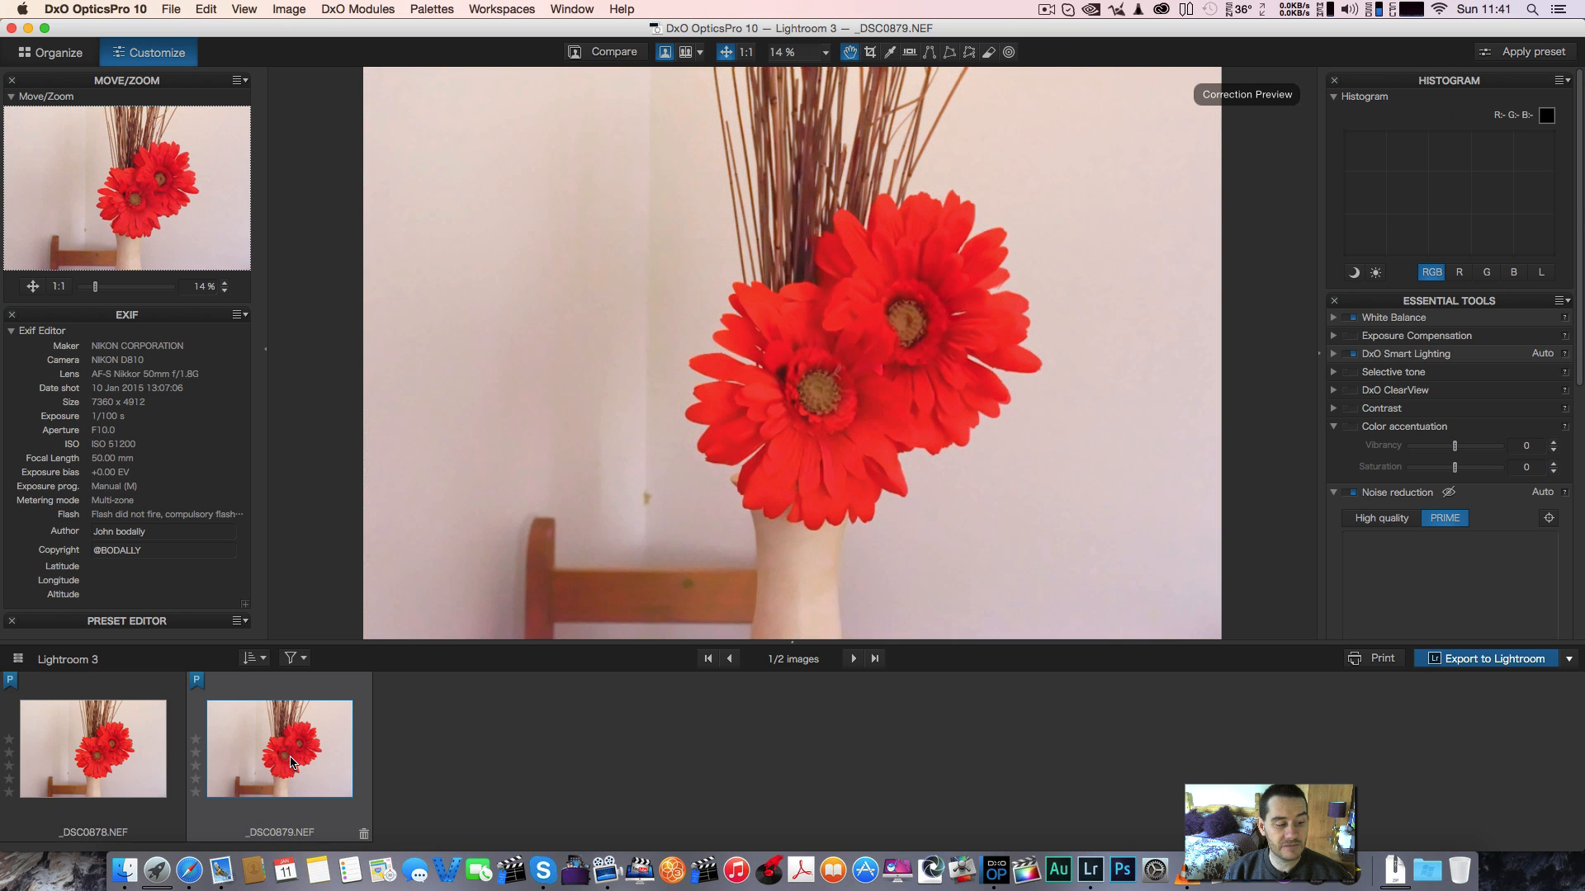
pyautogui.click(615, 52)
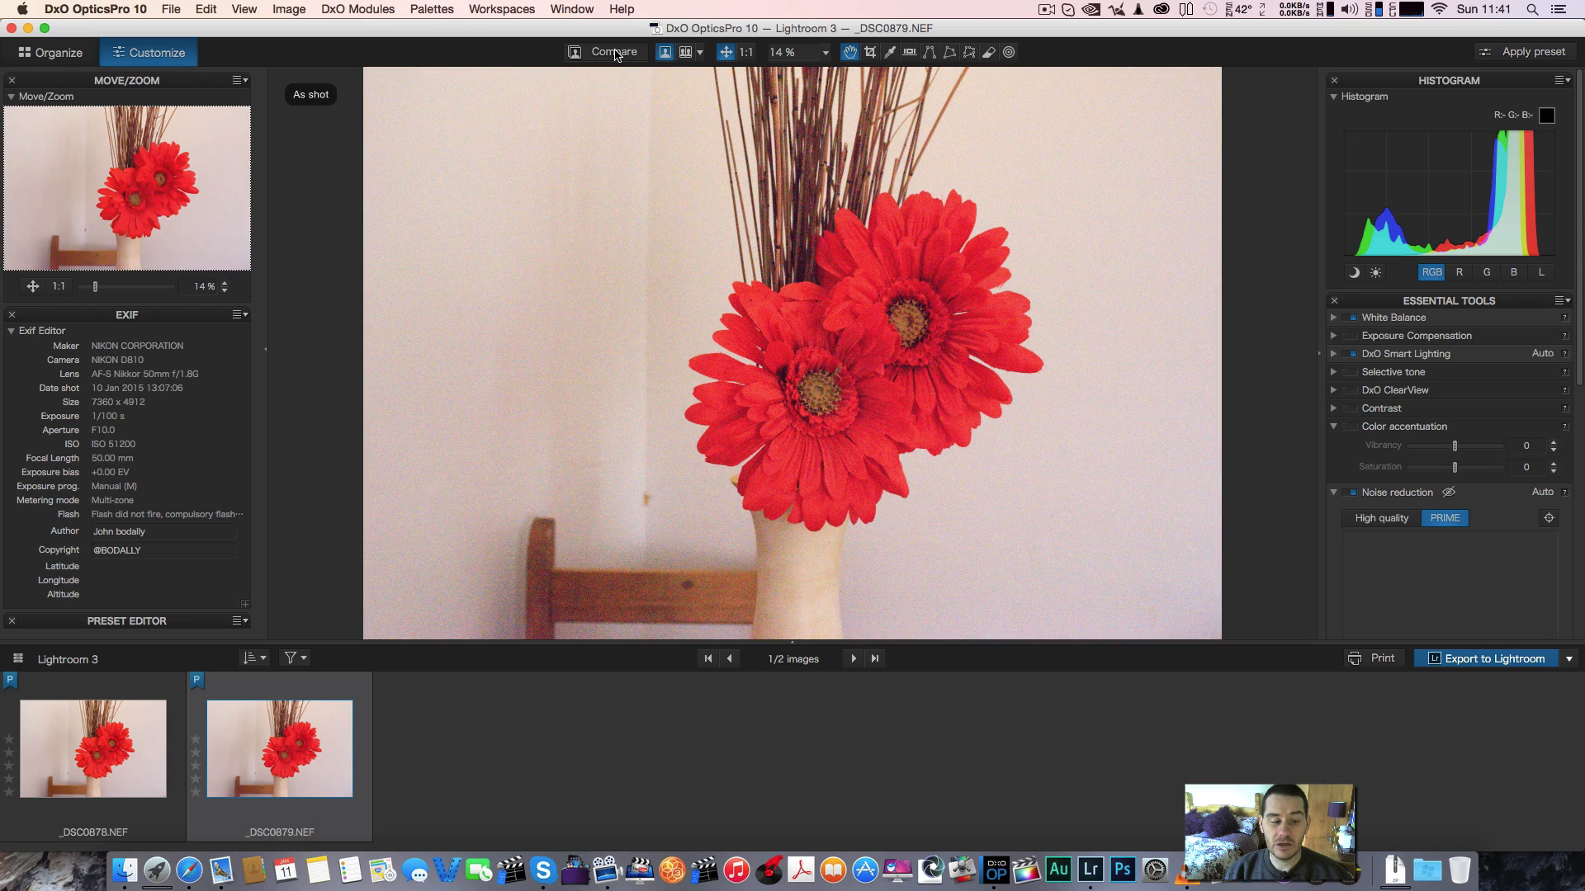
pyautogui.click(615, 56)
pyautogui.click(615, 55)
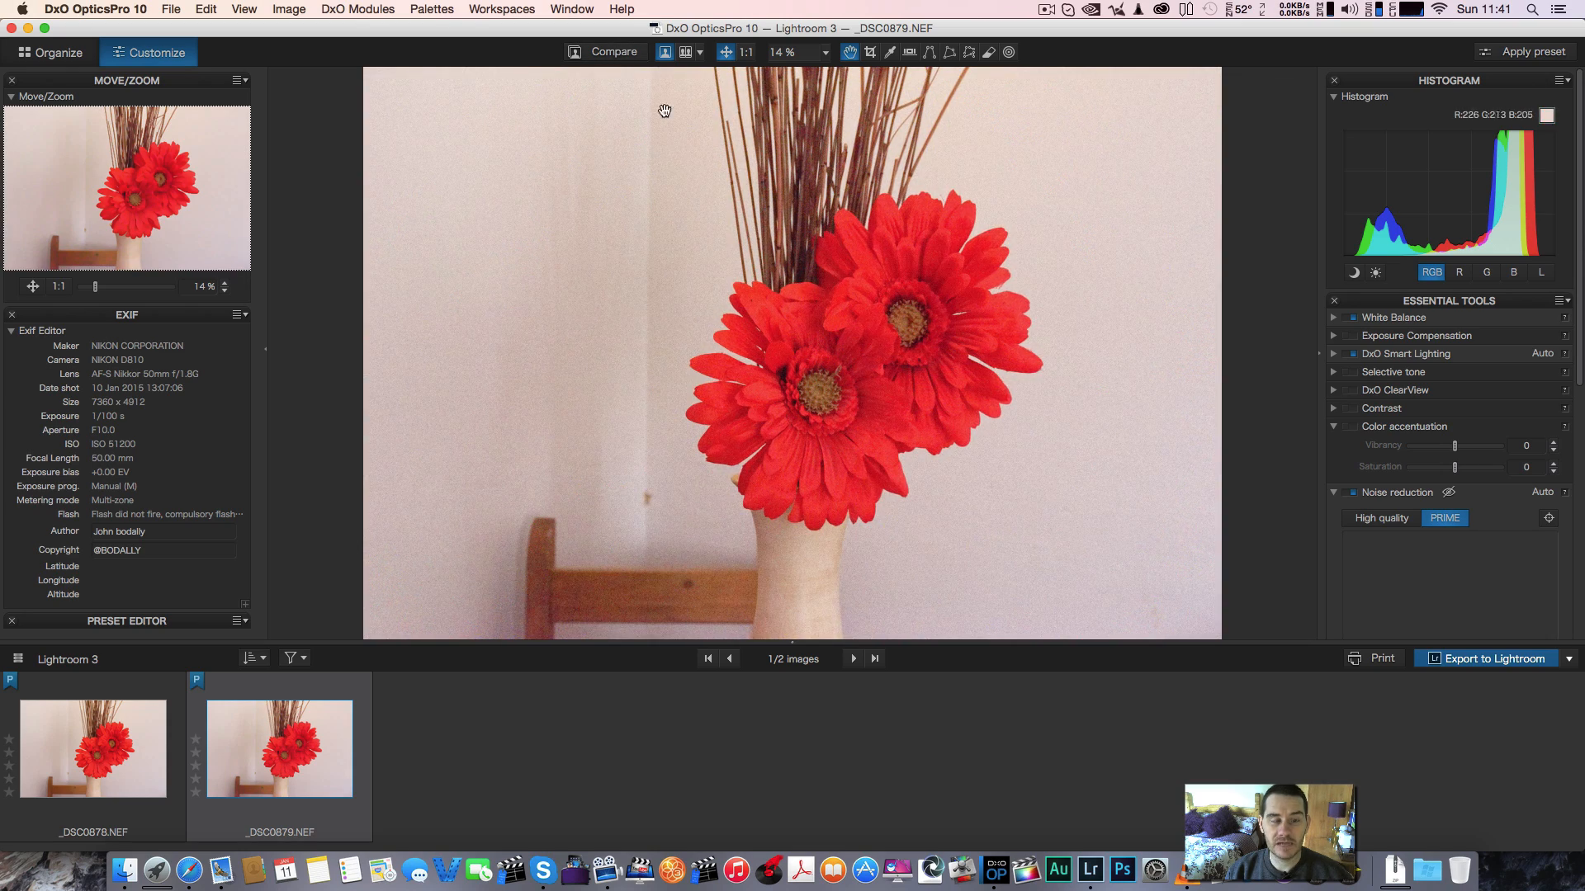
pyautogui.click(615, 53)
pyautogui.click(615, 53)
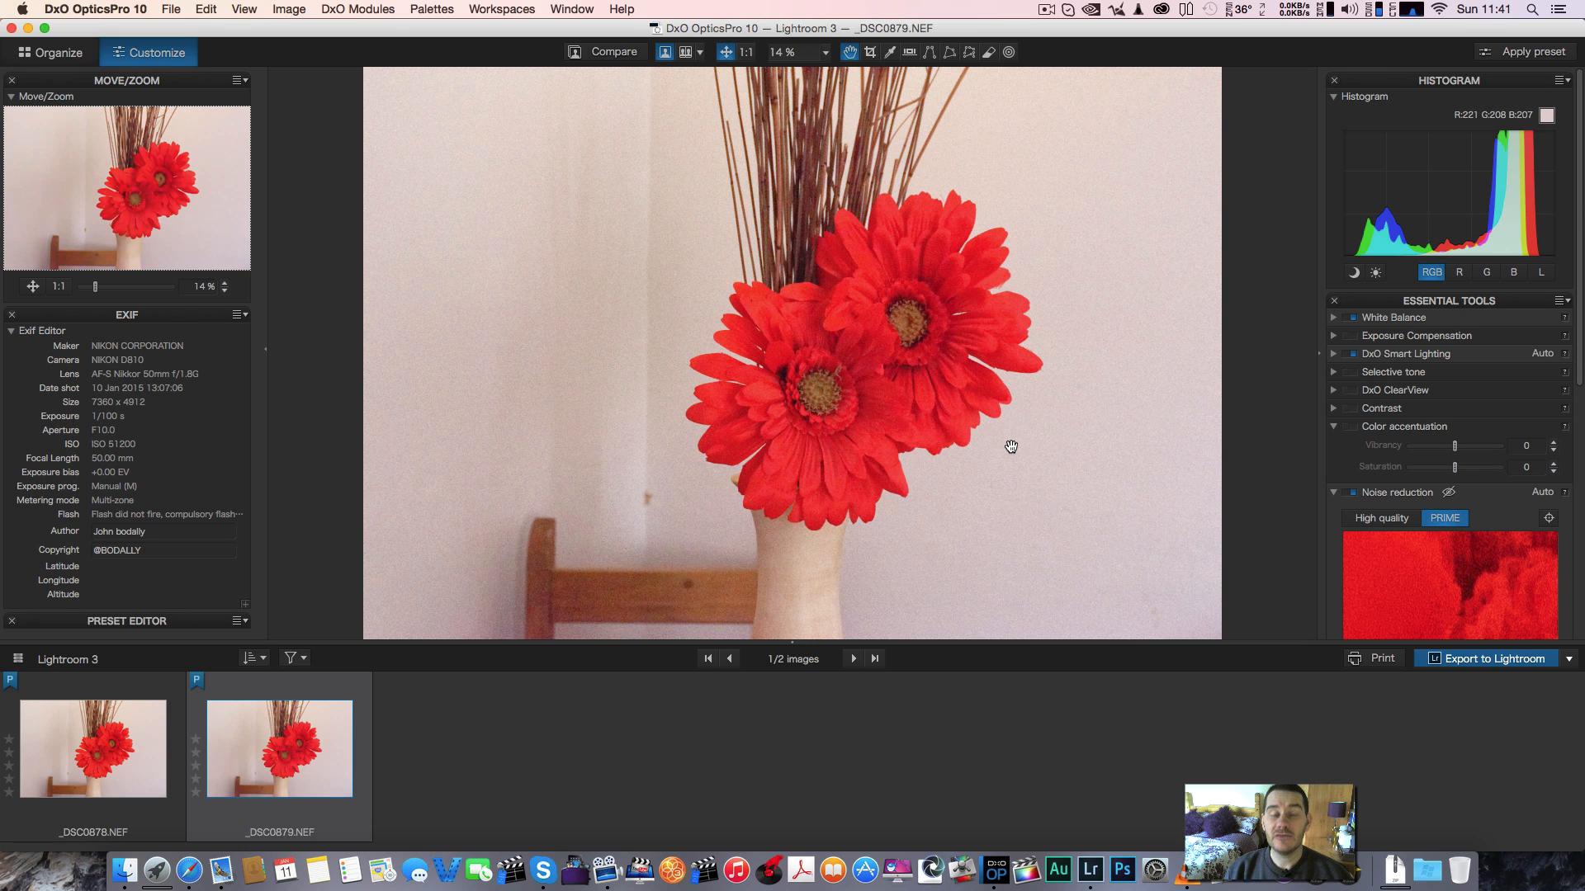
# Switch DxO Smart Lighting off and back on for _DSC0879.NEF, and review the PRIME noise reduction settings
pyautogui.click(1352, 355)
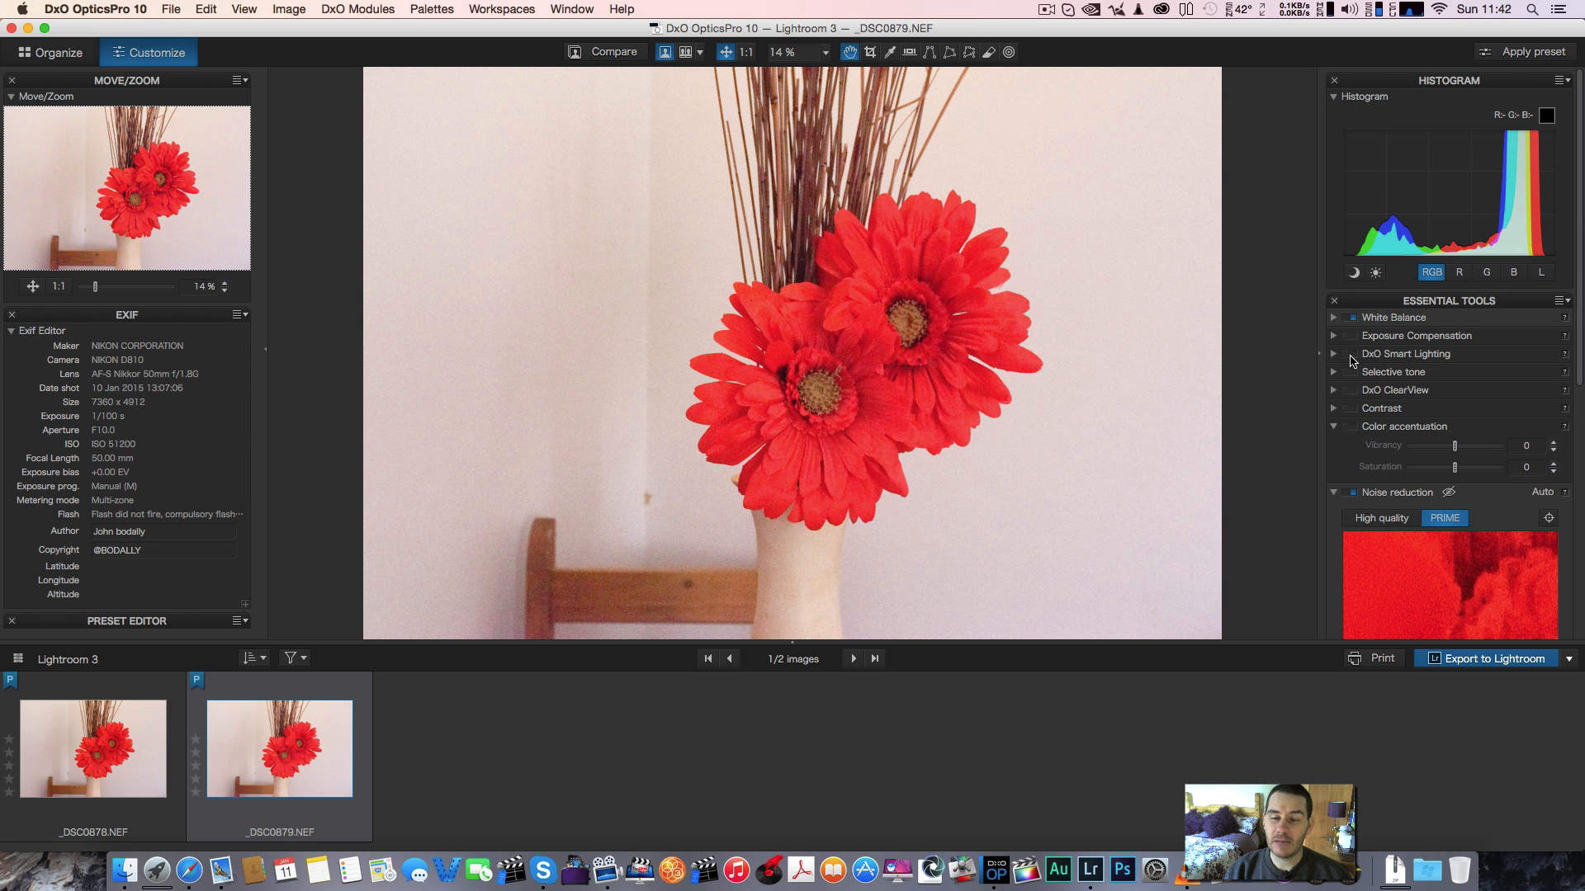
pyautogui.click(1352, 355)
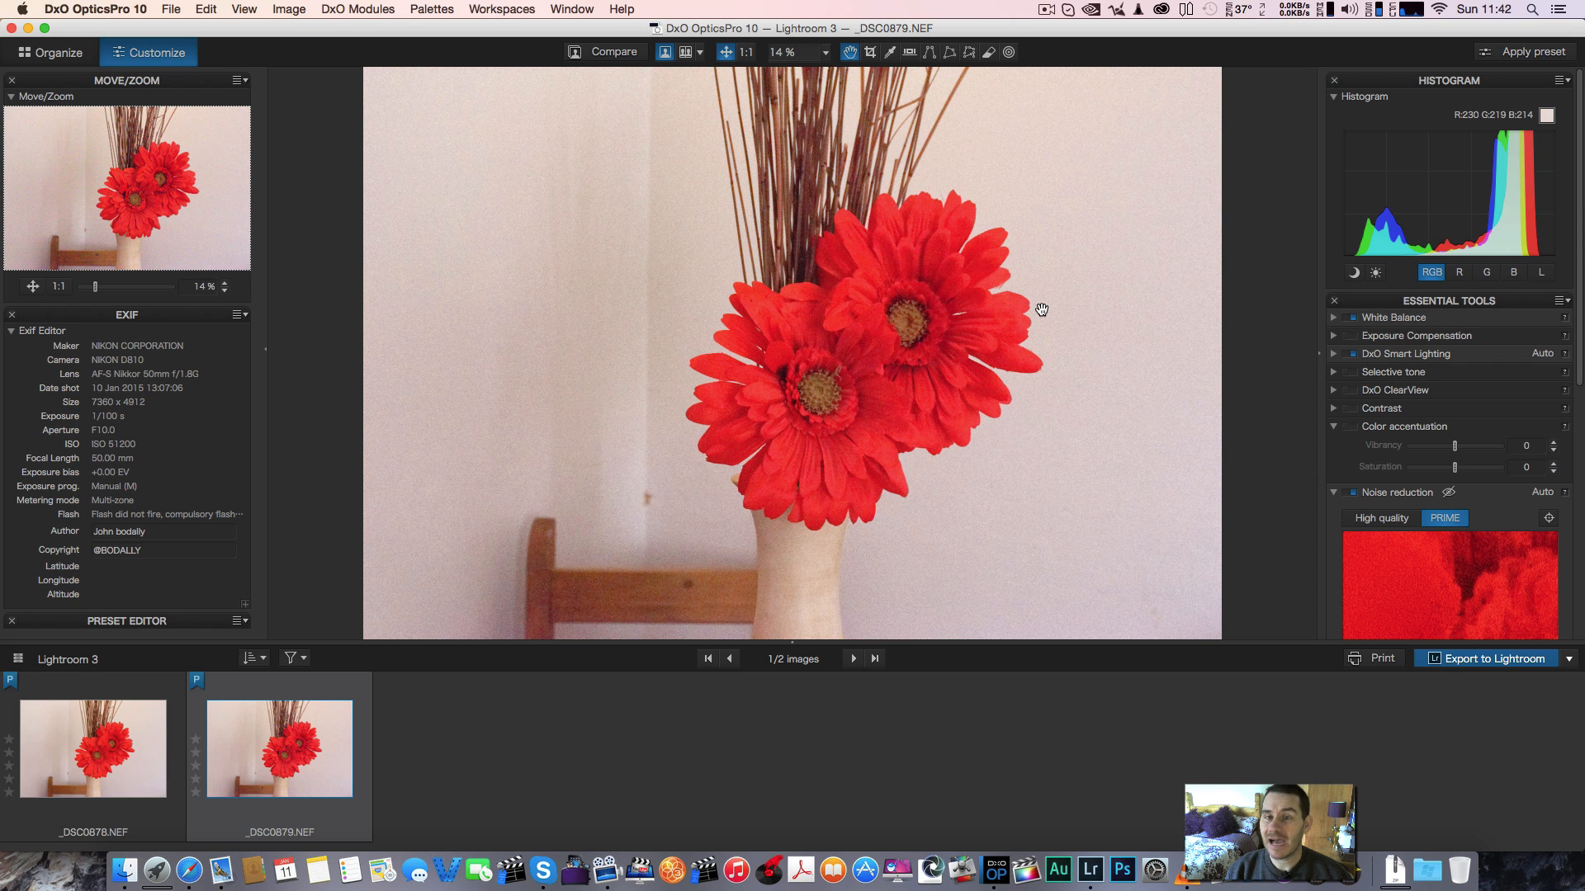
pyautogui.scroll(-3, 1436, 541)
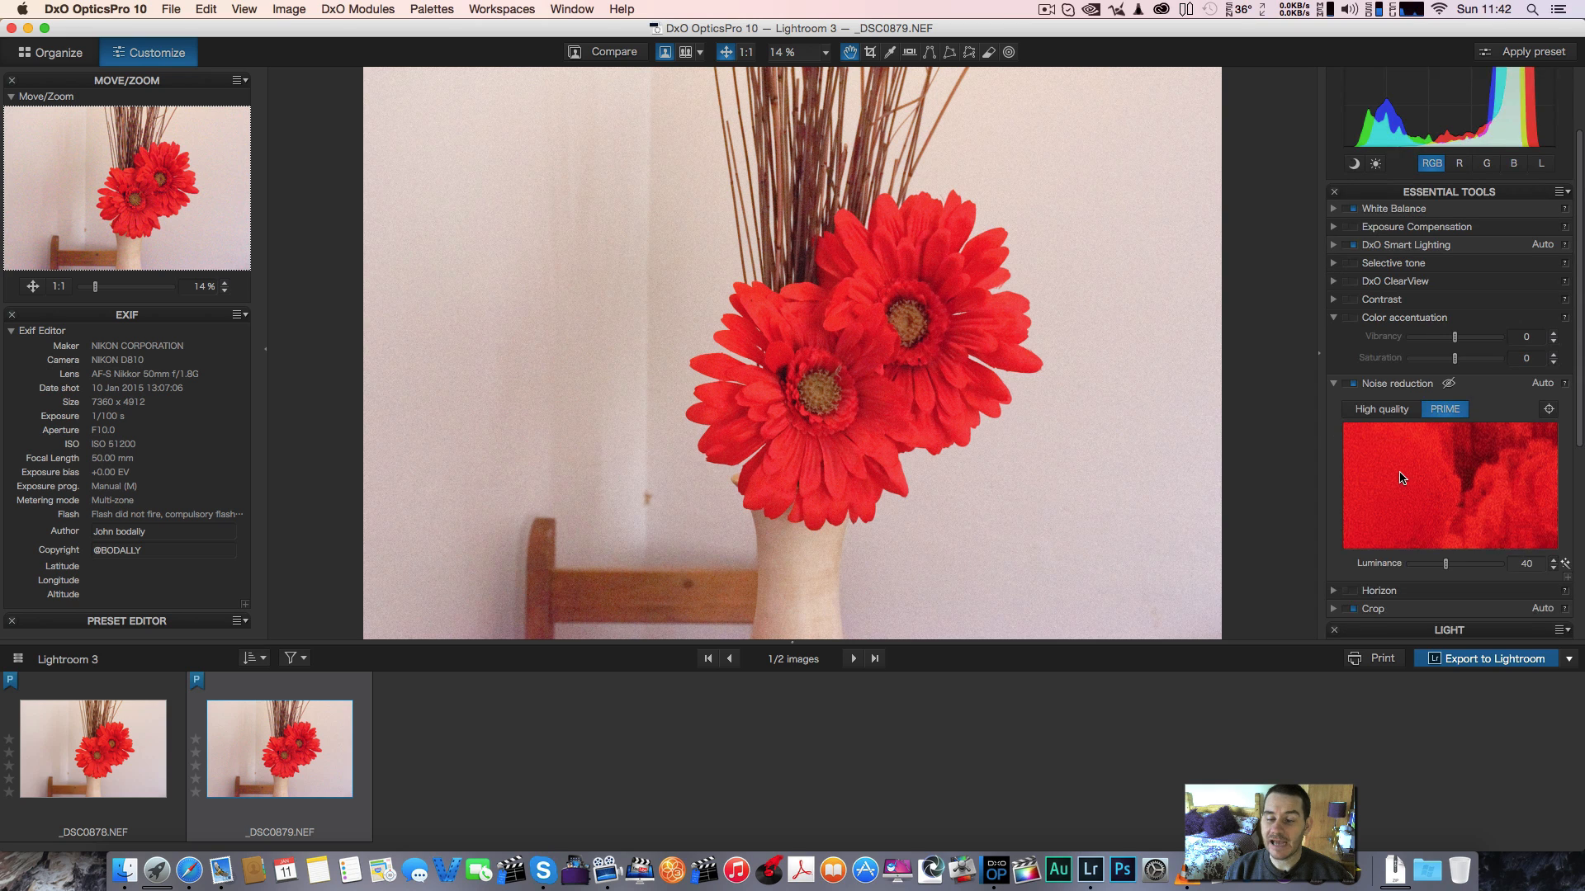
pyautogui.scroll(-1, 1401, 477)
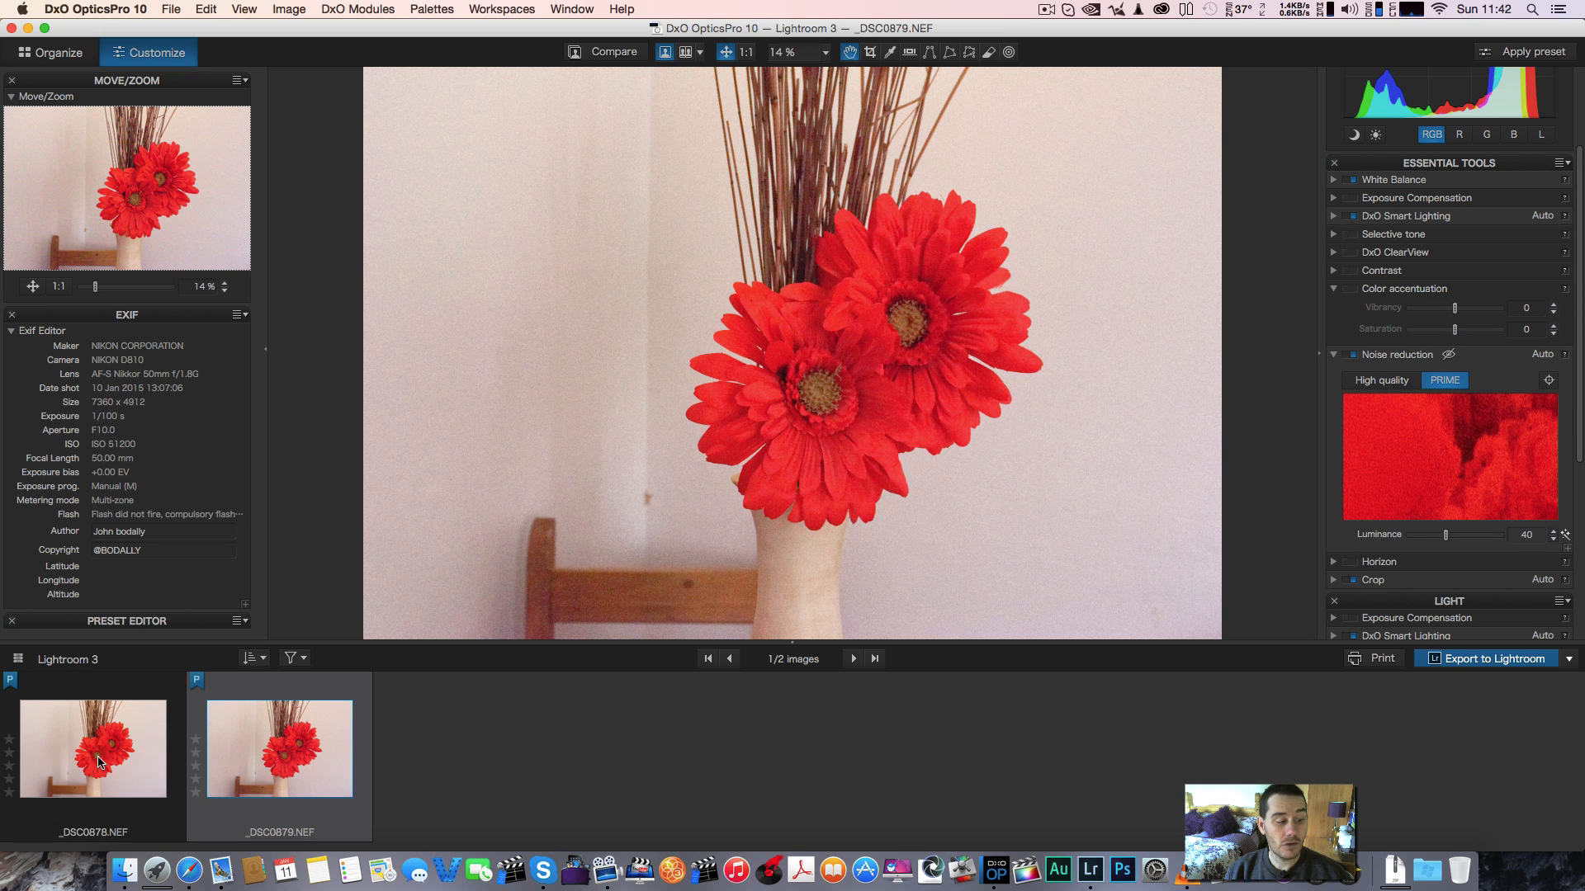
# Select both photos, _DSC0878.NEF and _DSC0879.NEF, and export them to Lightroom processed as 16-bit TIFF files
pyautogui.click(55, 724)
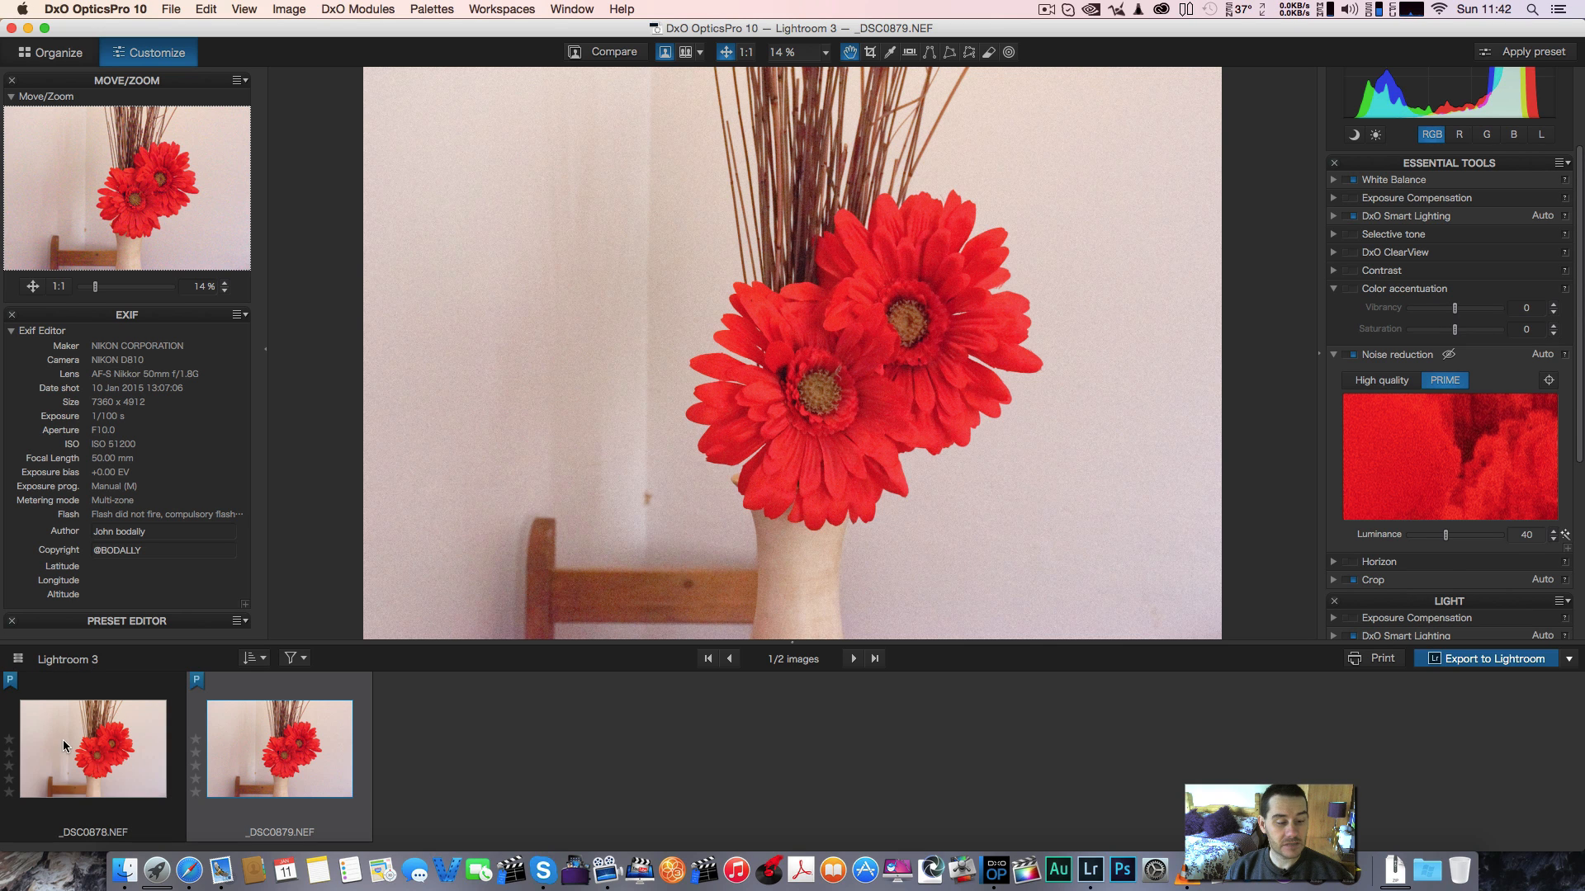
pyautogui.keyDown('shift'); pyautogui.click(248, 776); pyautogui.keyUp('shift')
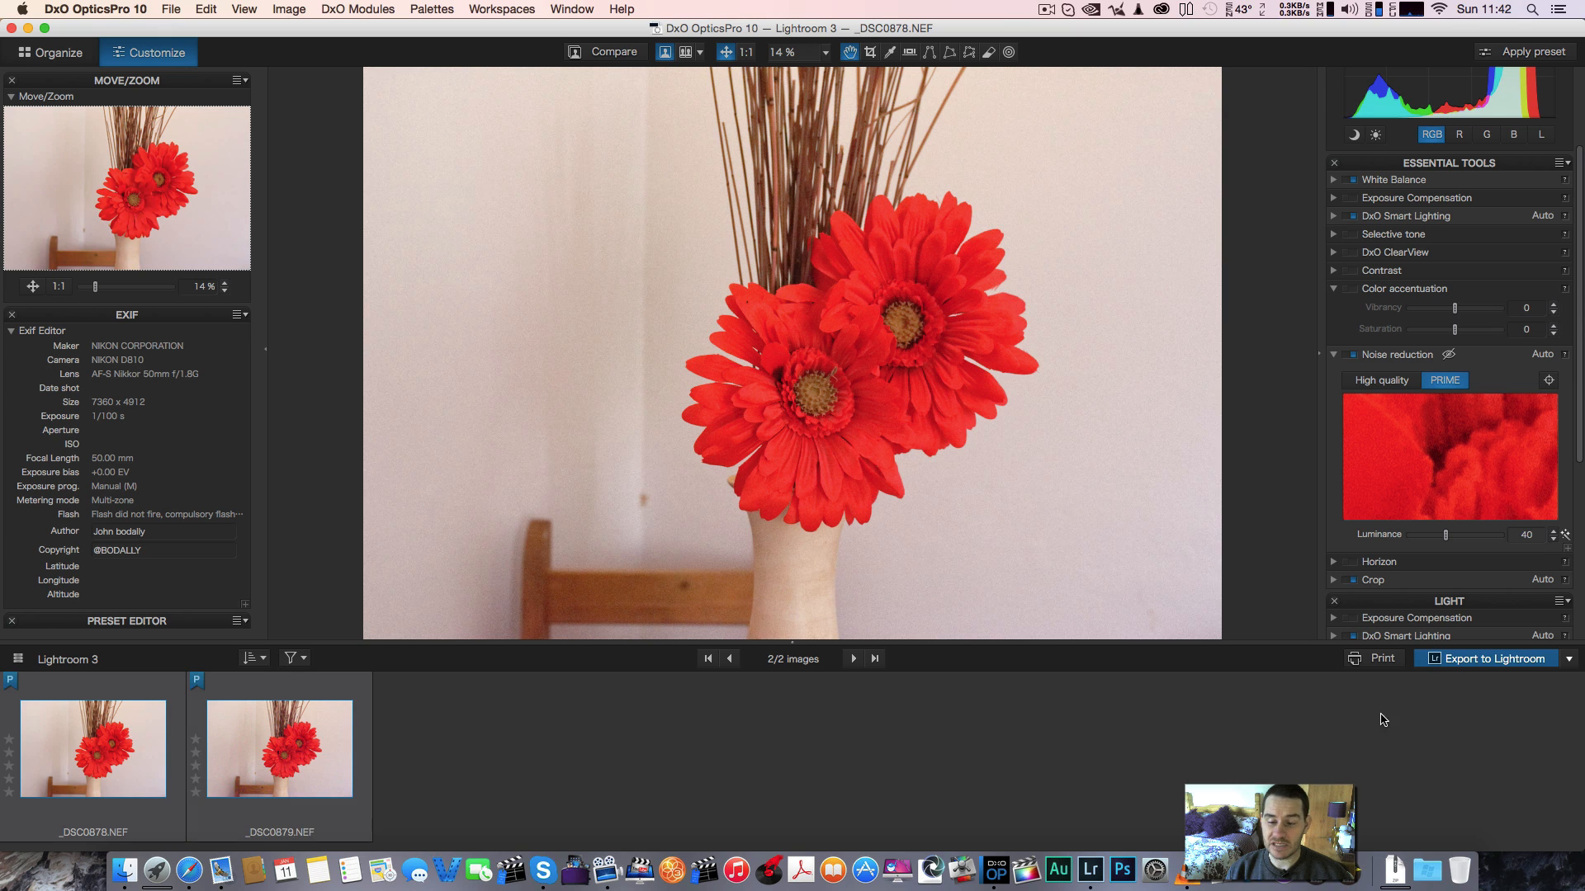
pyautogui.click(1438, 659)
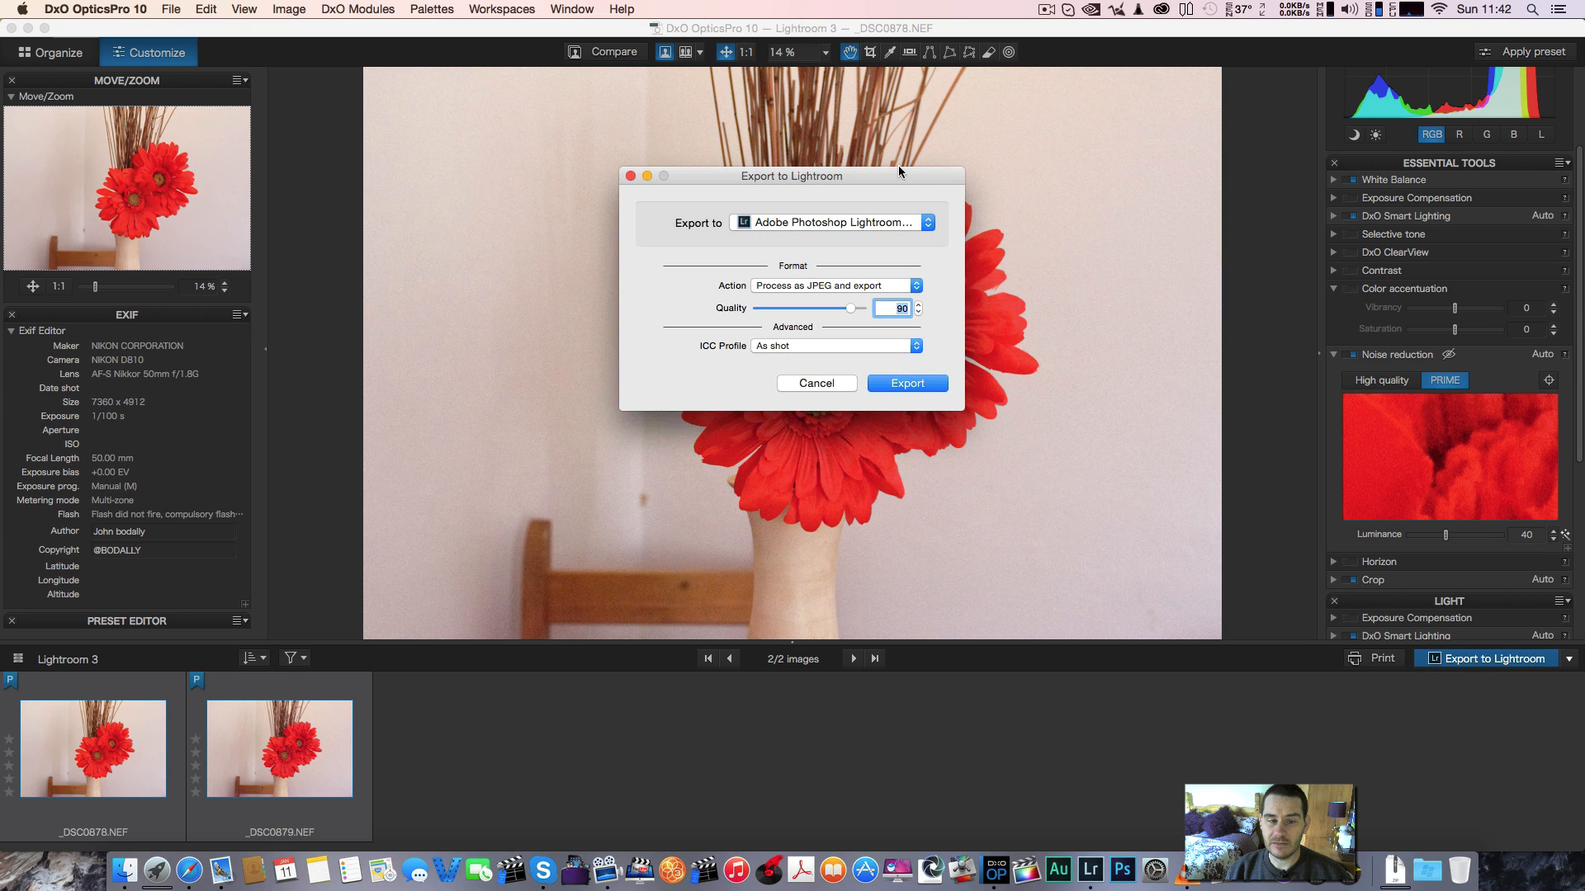
pyautogui.click(881, 289)
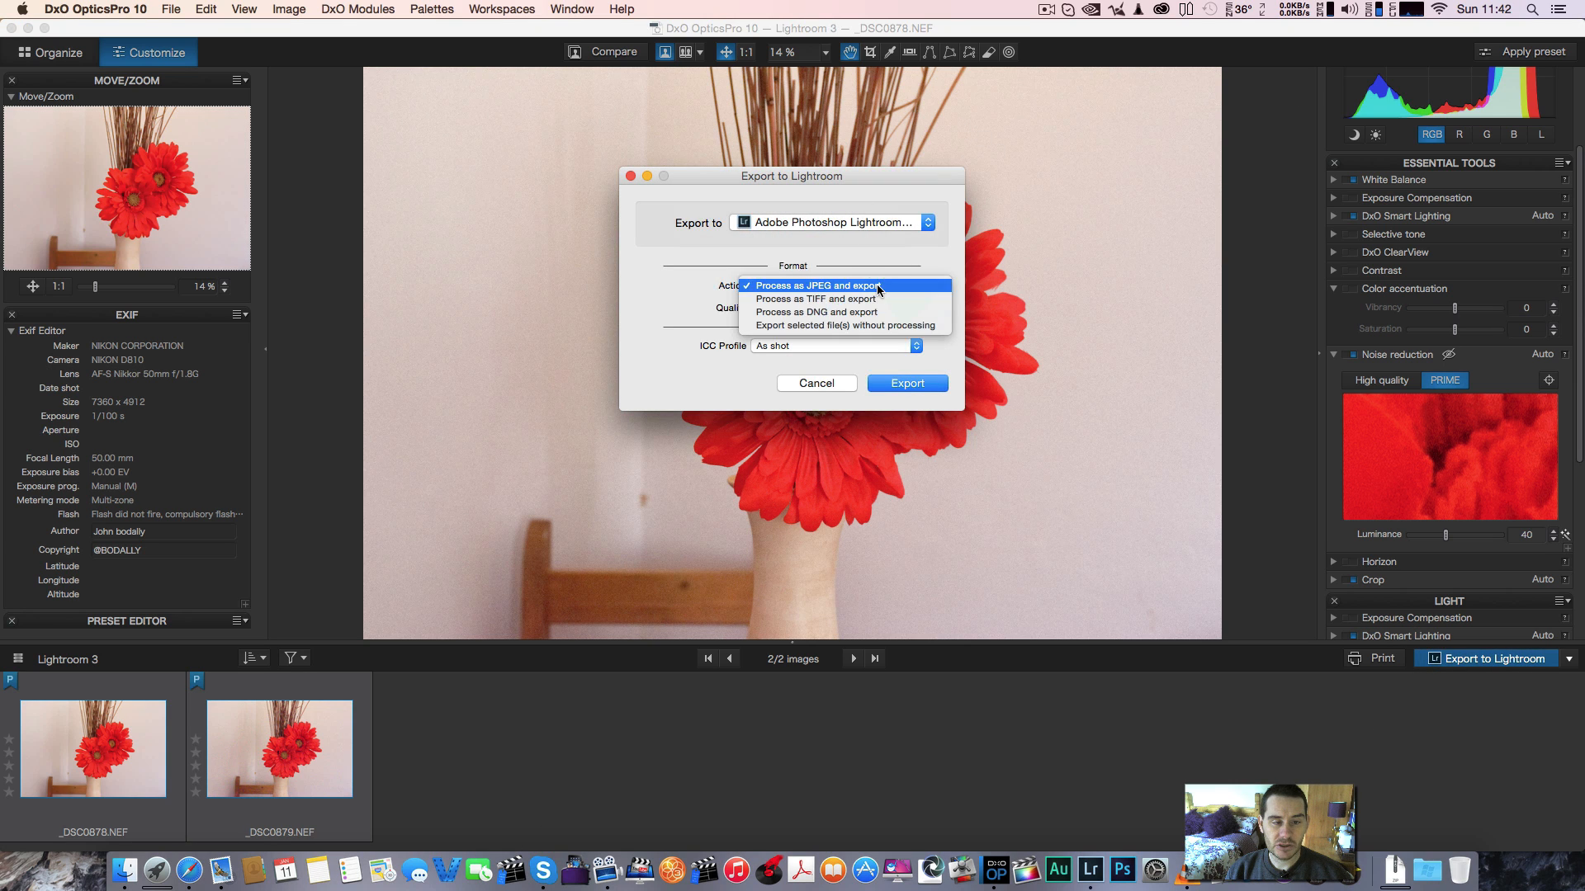
pyautogui.click(877, 307)
pyautogui.click(870, 307)
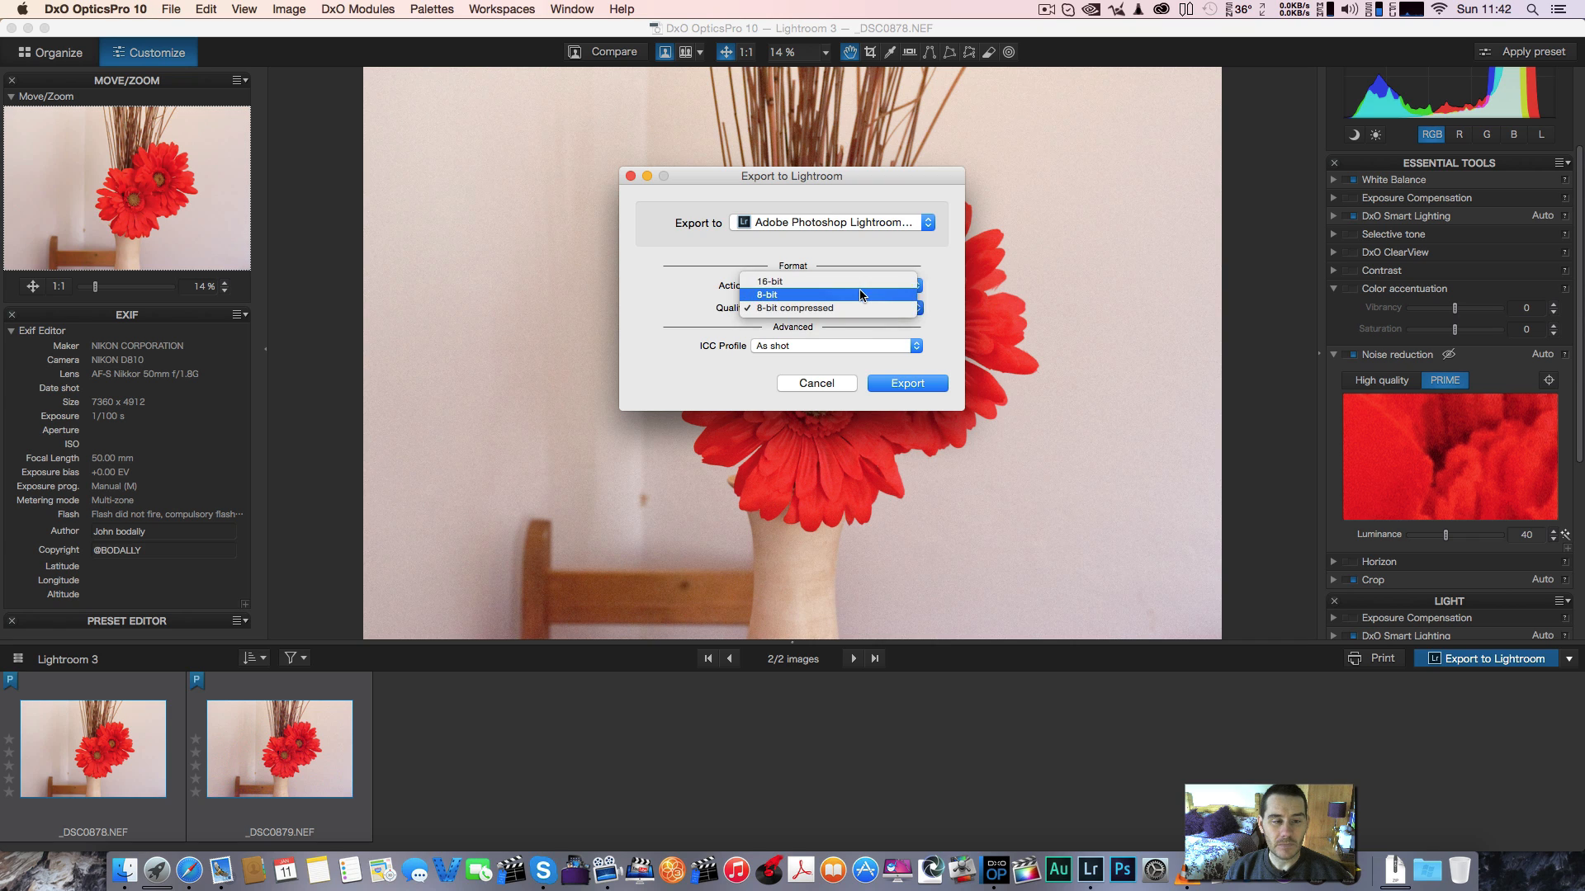
pyautogui.click(844, 308)
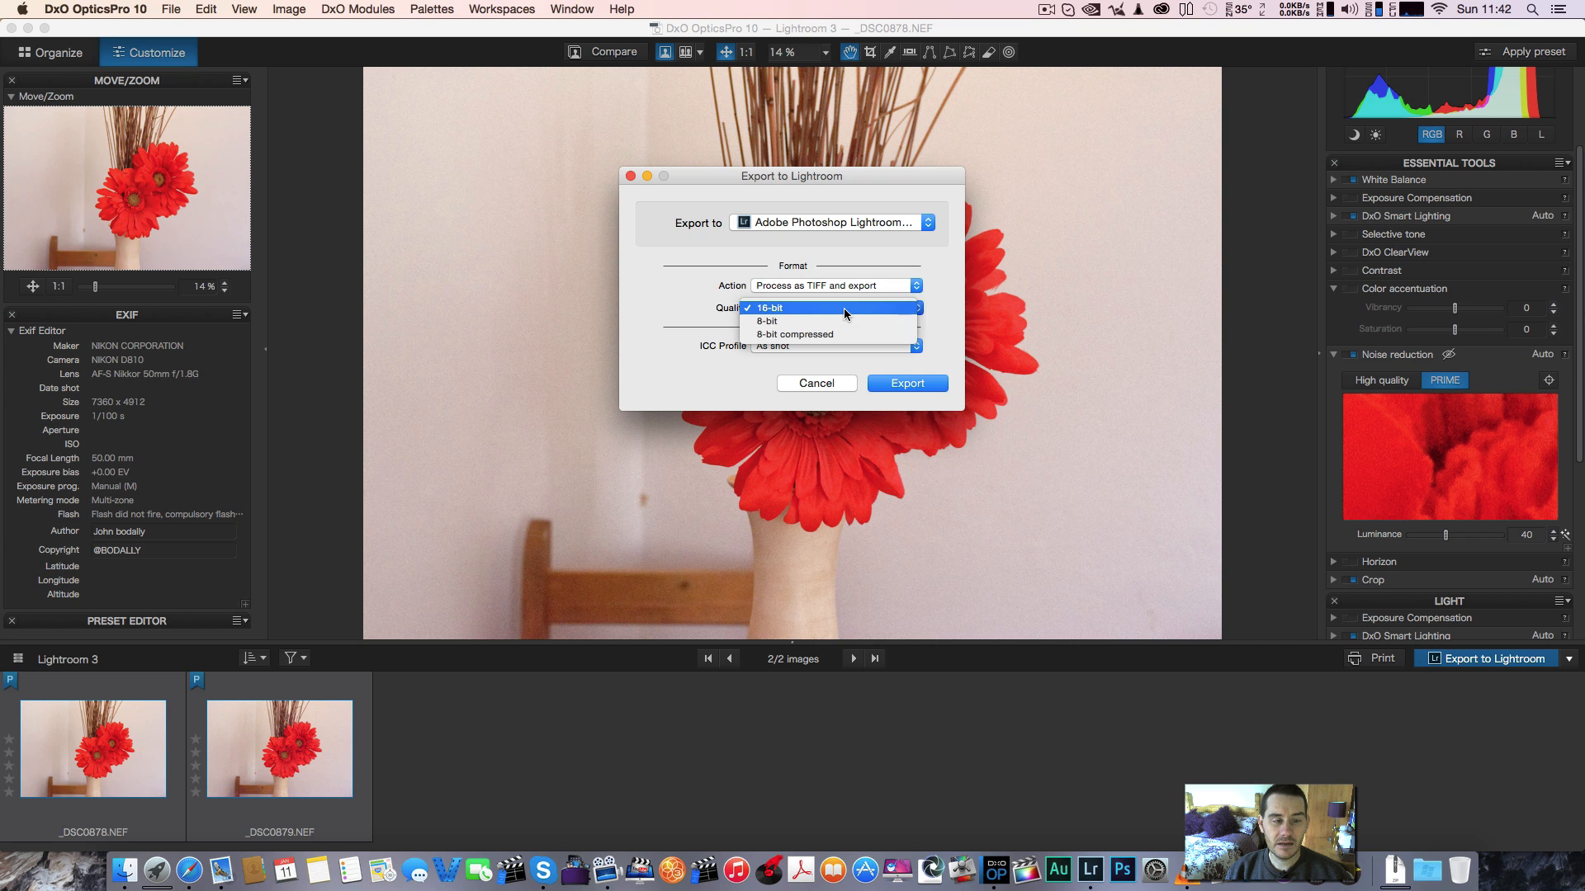
pyautogui.click(843, 308)
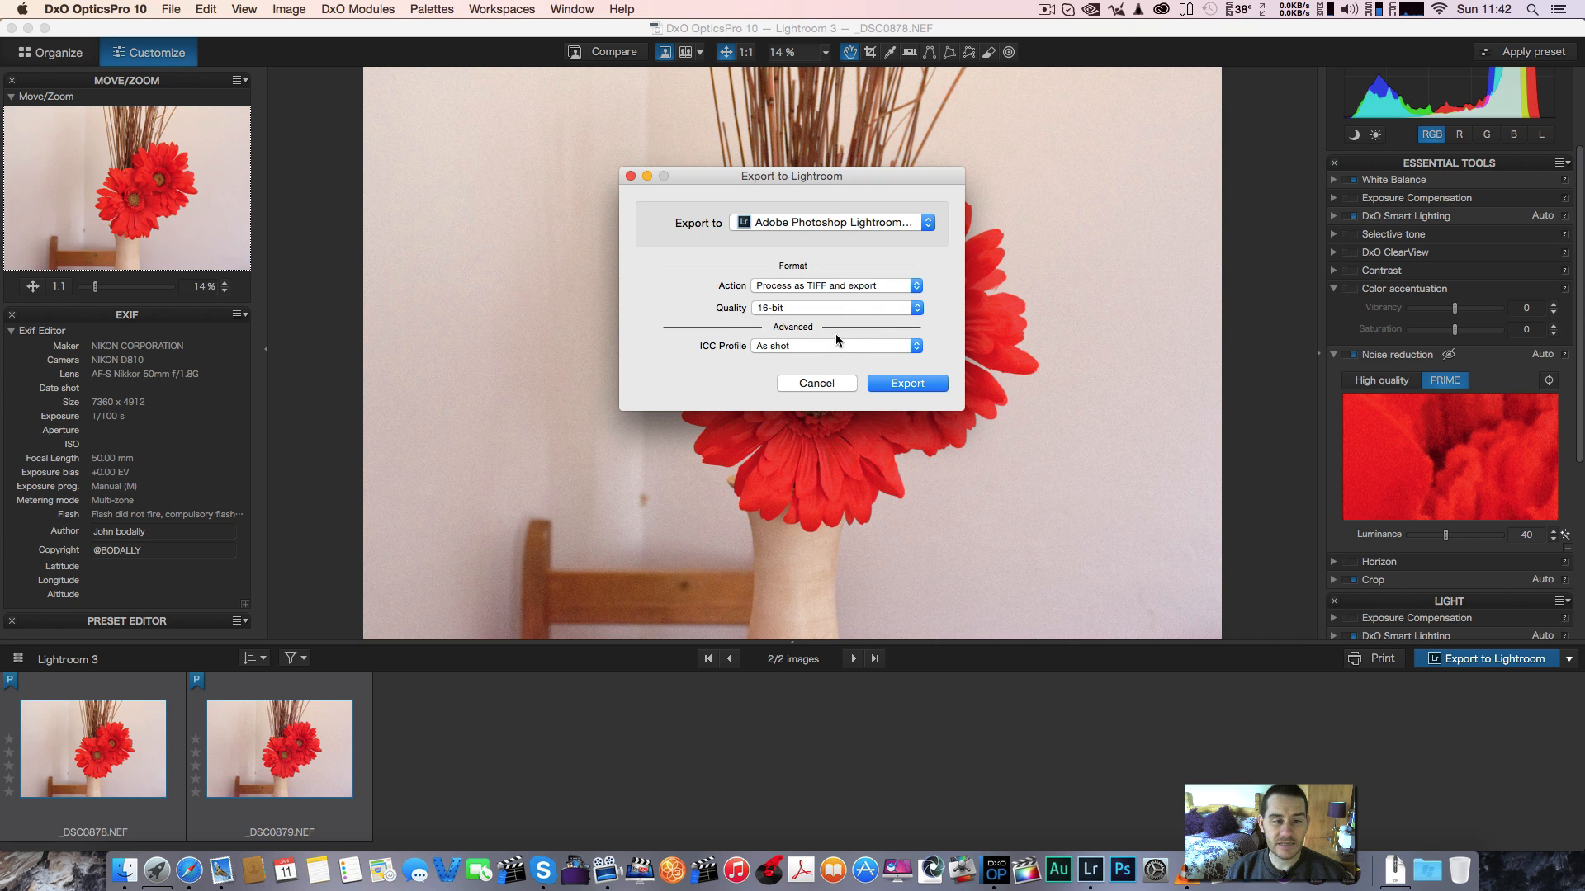
pyautogui.click(844, 304)
pyautogui.click(848, 309)
pyautogui.click(890, 384)
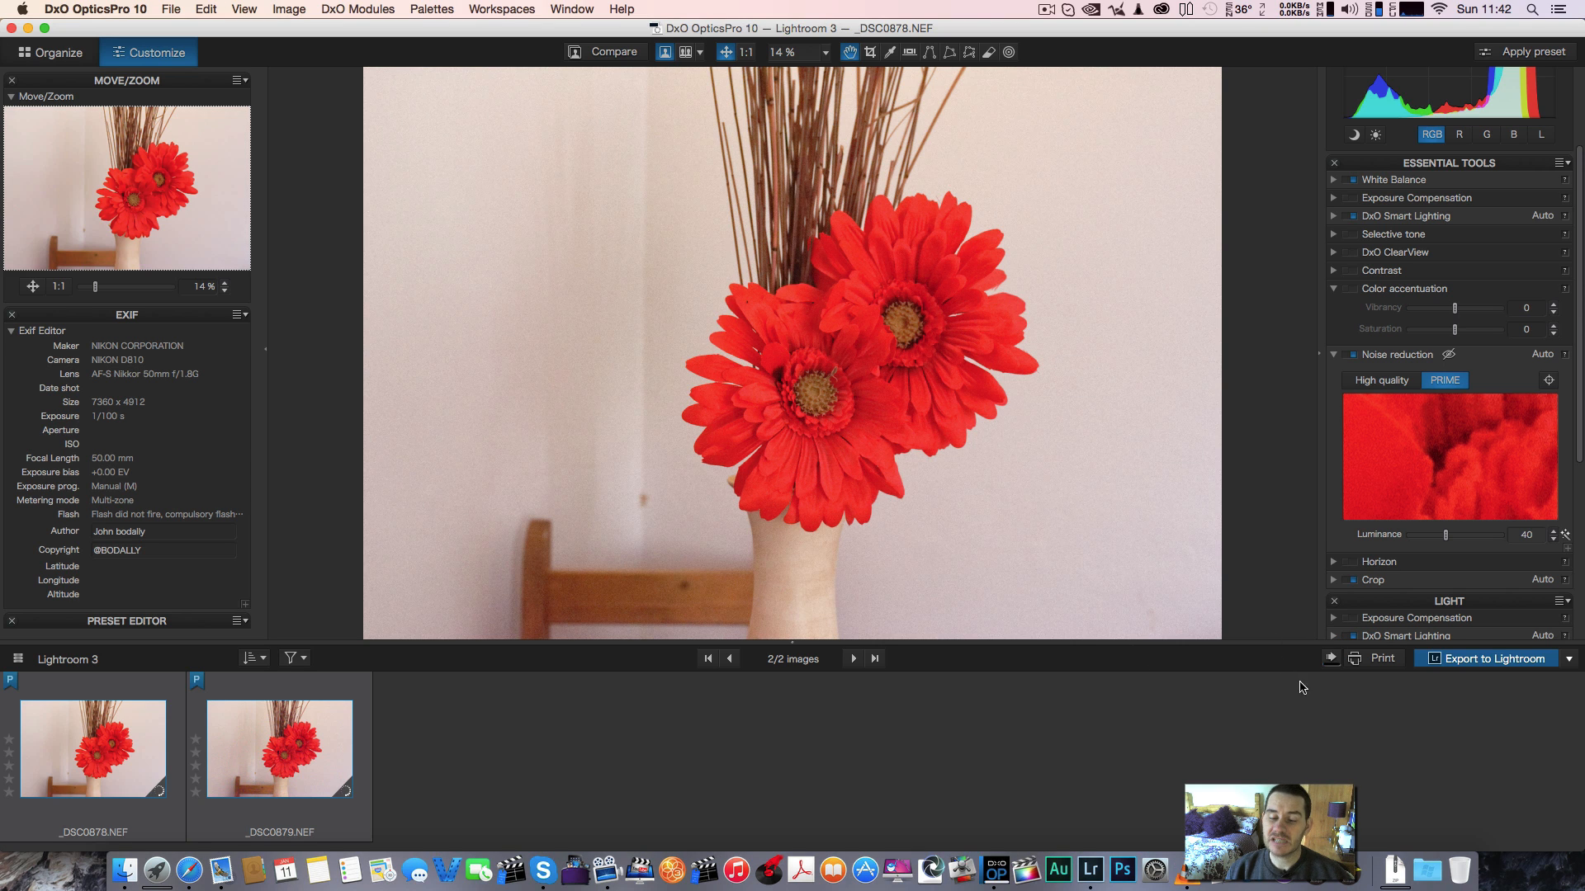
# Check the export progress and look at the Lightroom 3 project in the Organize workspace before returning to Customize
pyautogui.click(1335, 659)
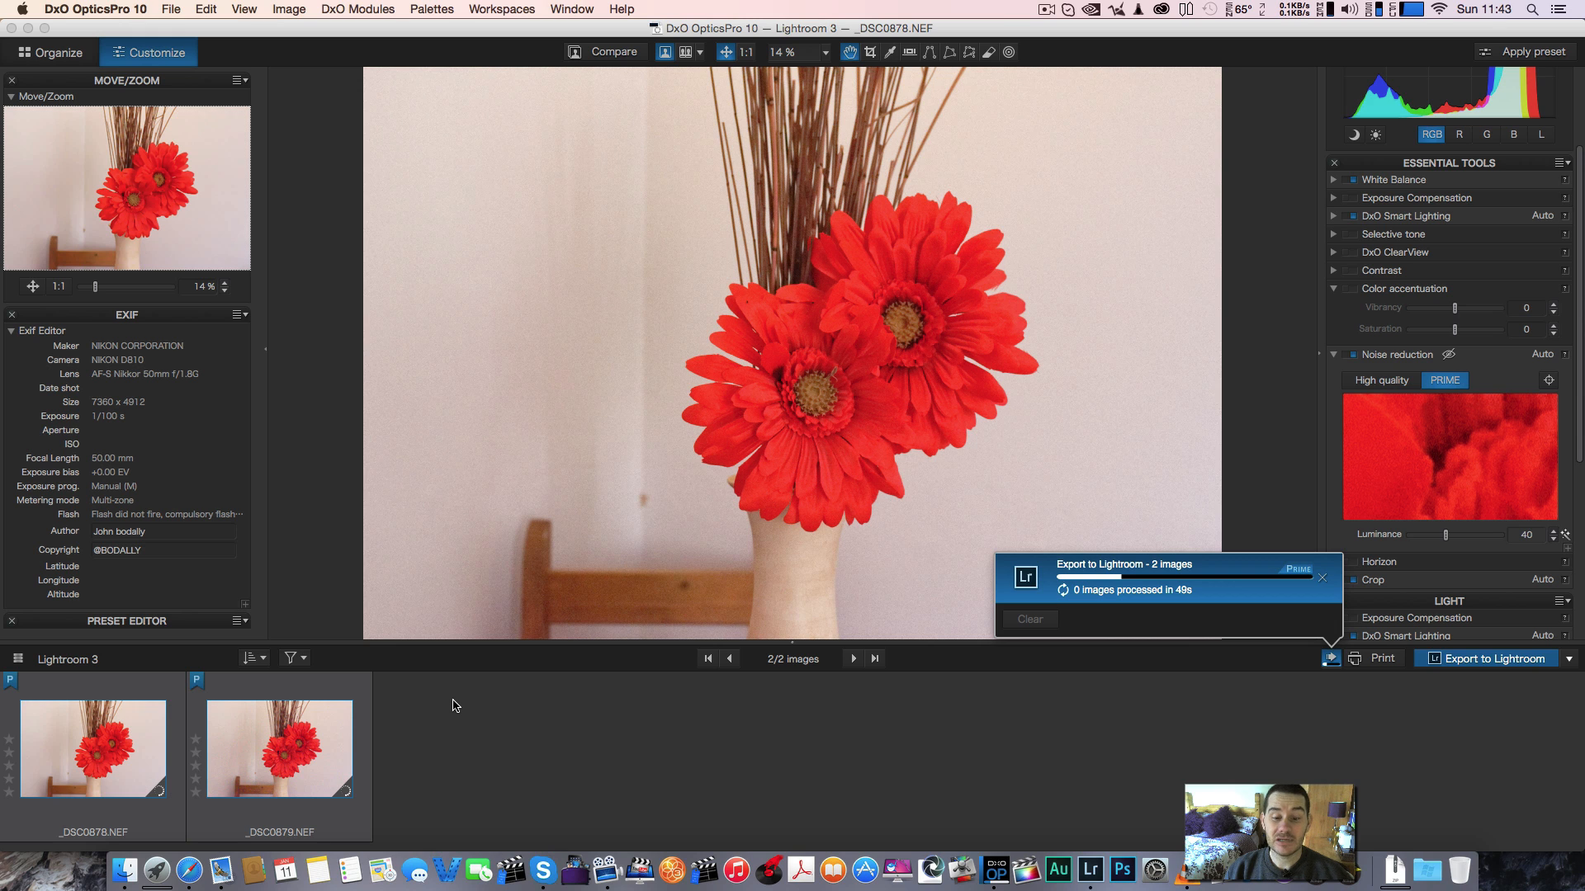
pyautogui.click(21, 53)
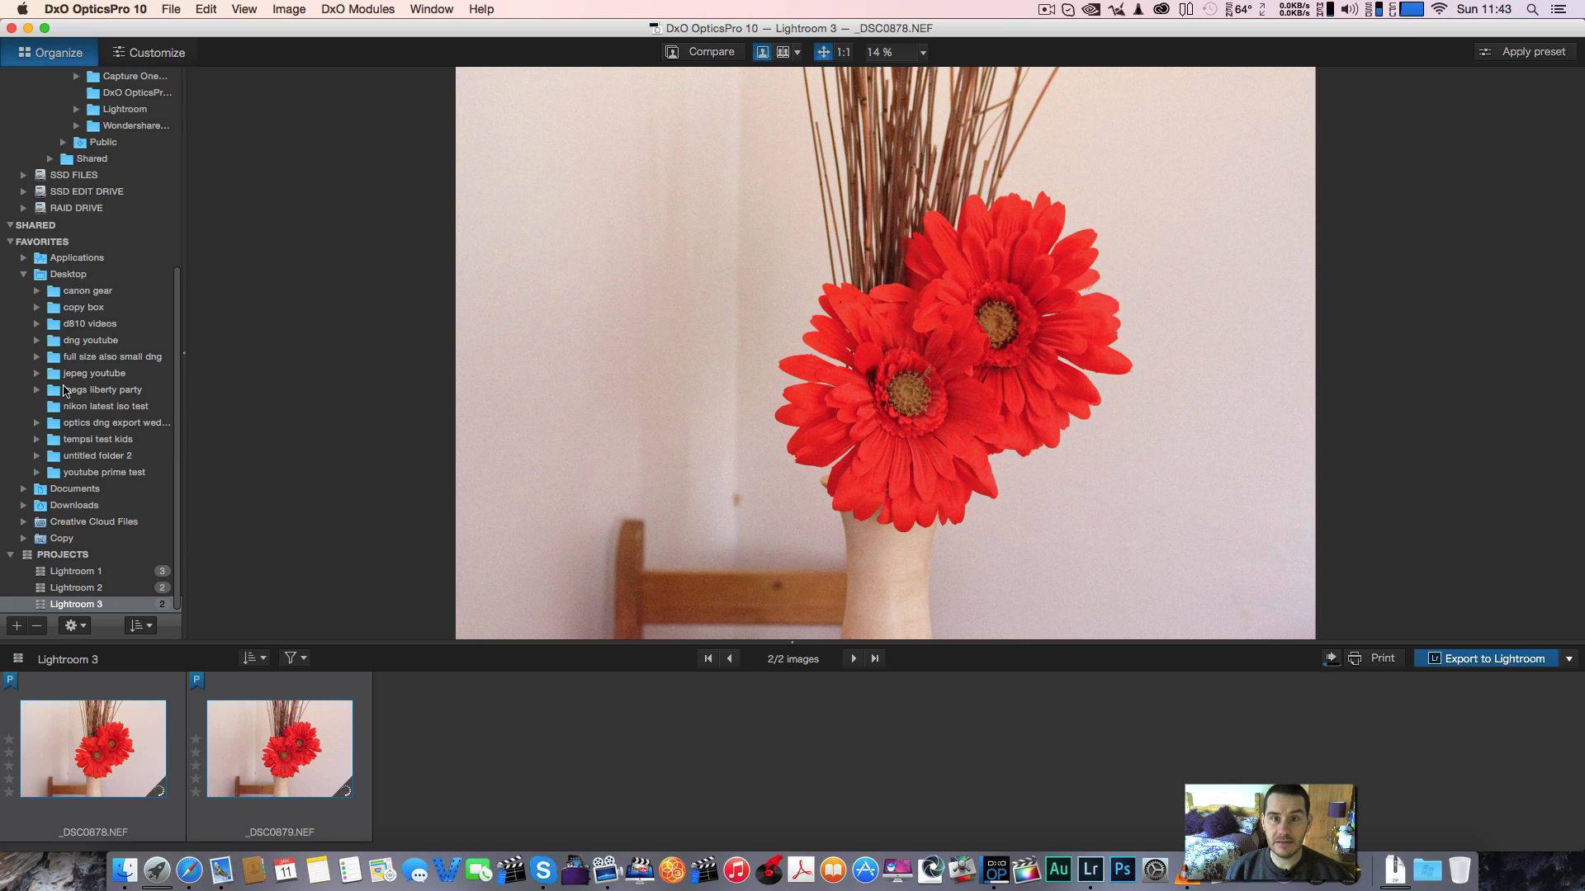
pyautogui.click(130, 56)
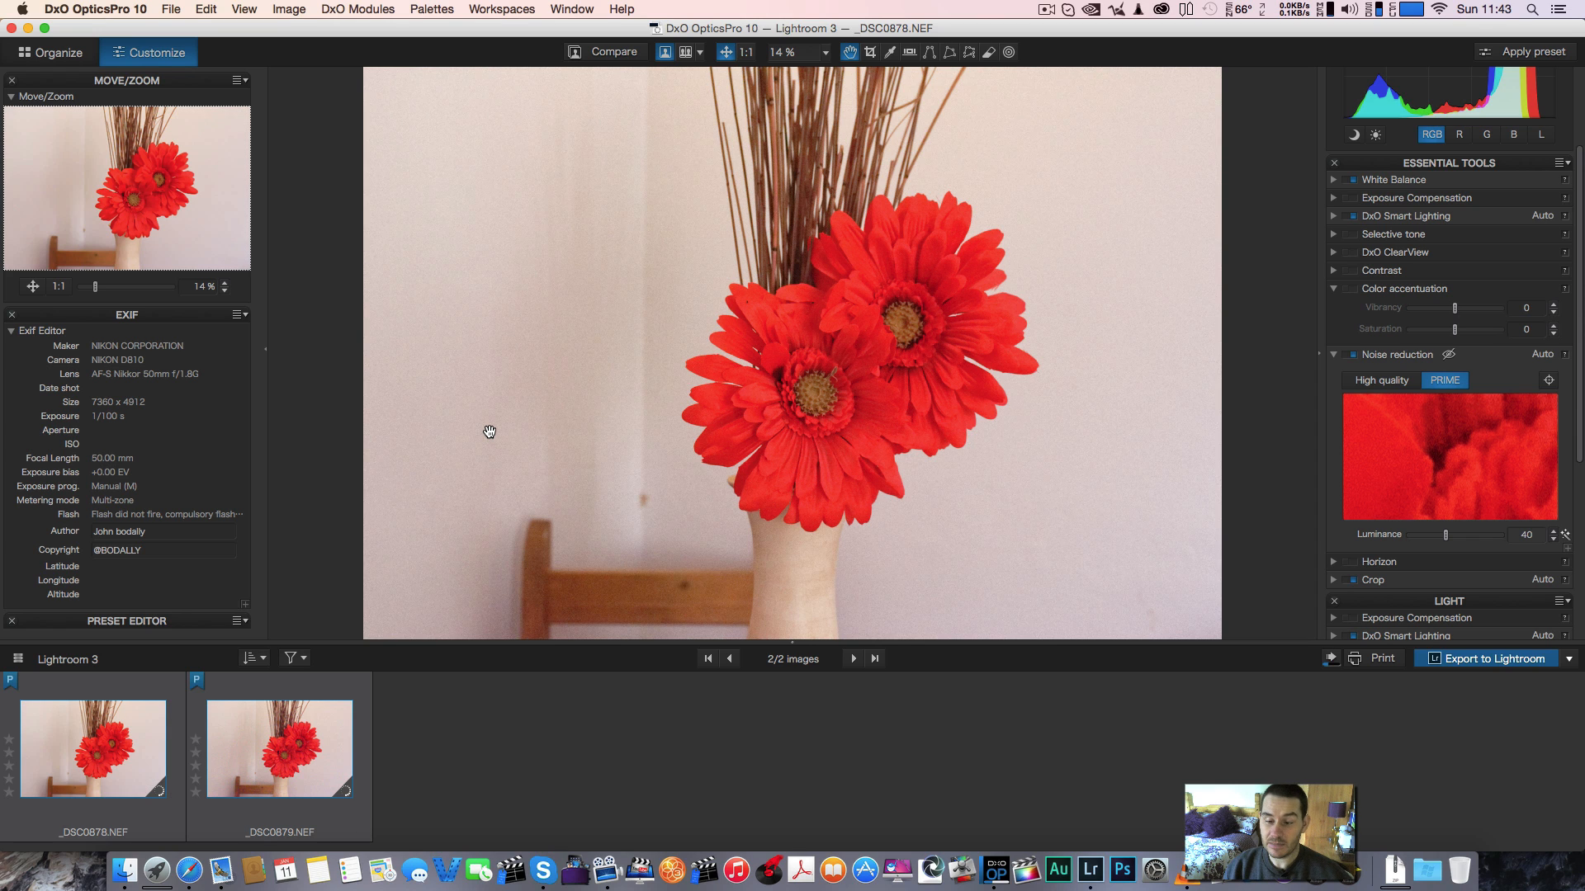
pyautogui.click(1336, 665)
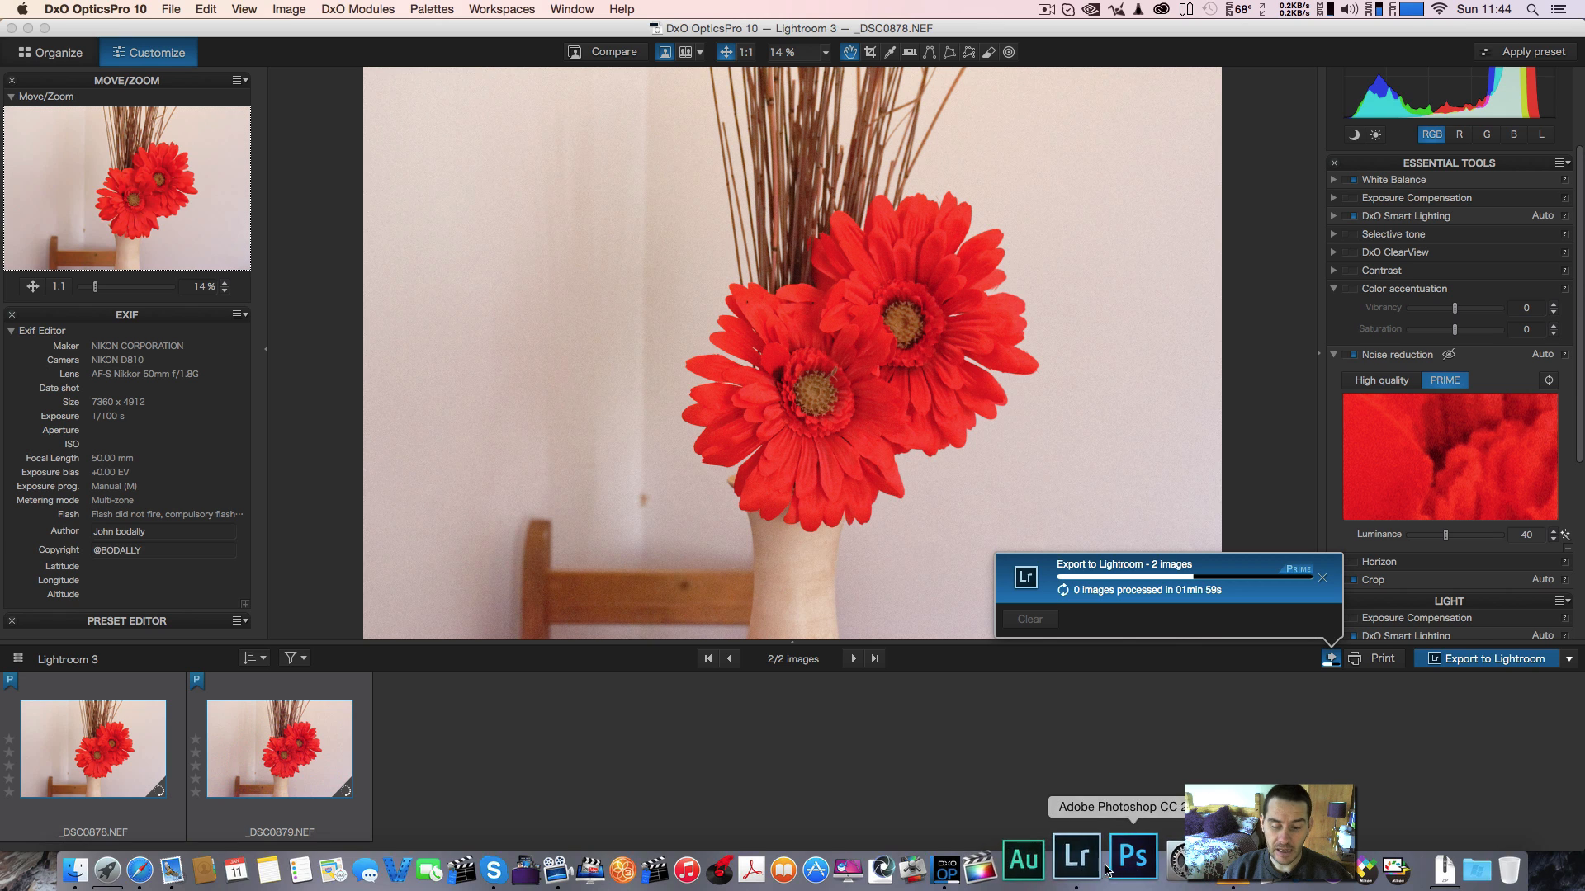
# Switch to Lightroom to view the original _DSC0879.NEF, and return to DxO OpticsPro 10 to check the export progress
pyautogui.click(1062, 863)
pyautogui.click(307, 805)
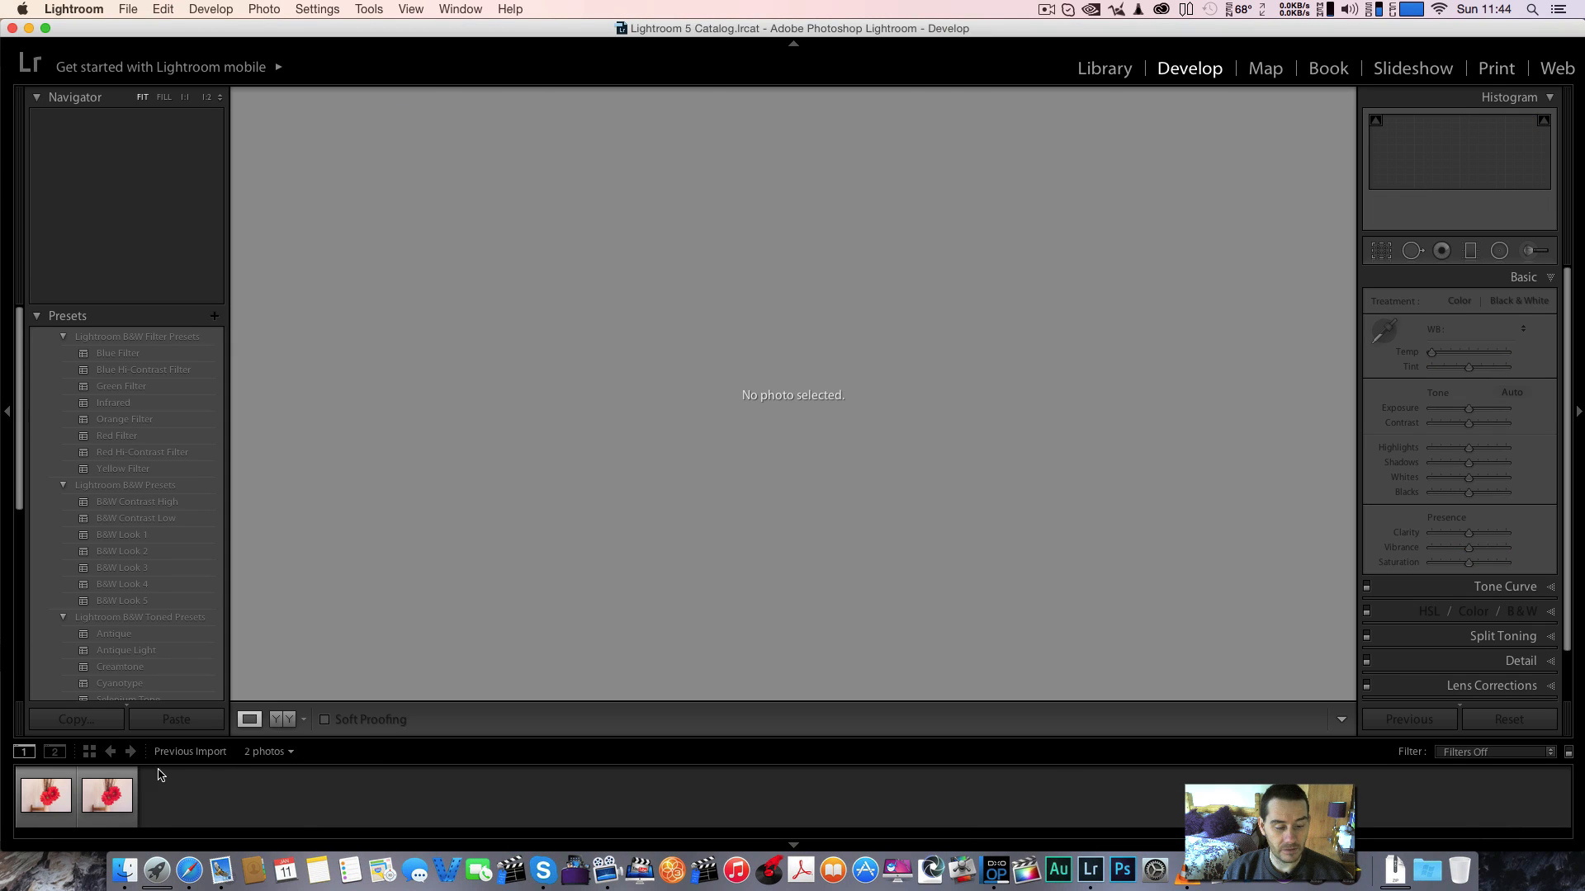
pyautogui.click(115, 792)
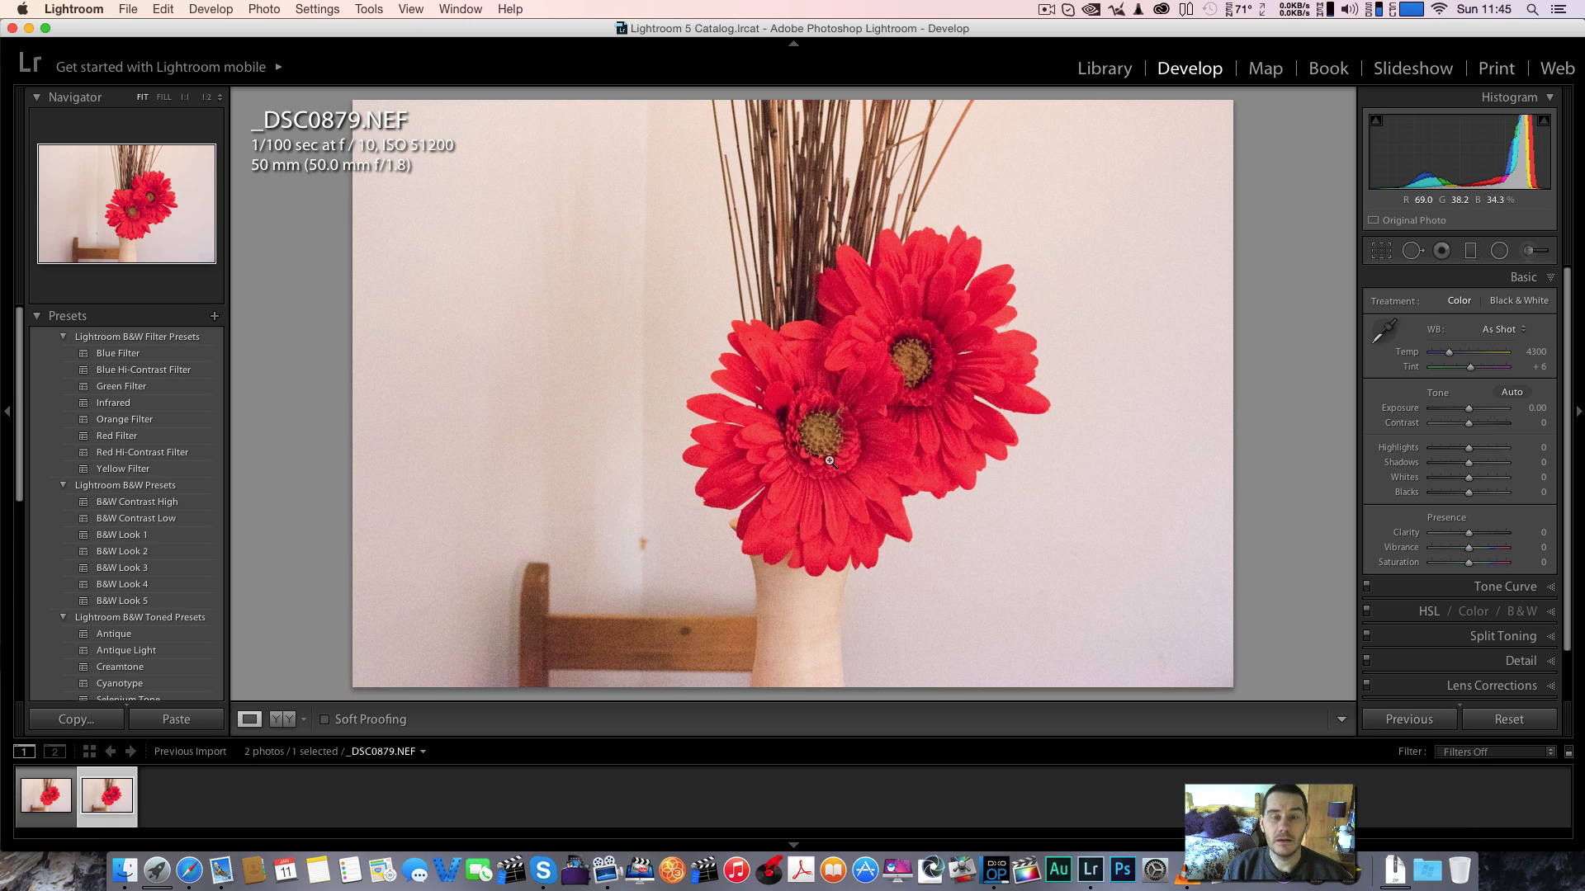
pyautogui.click(995, 867)
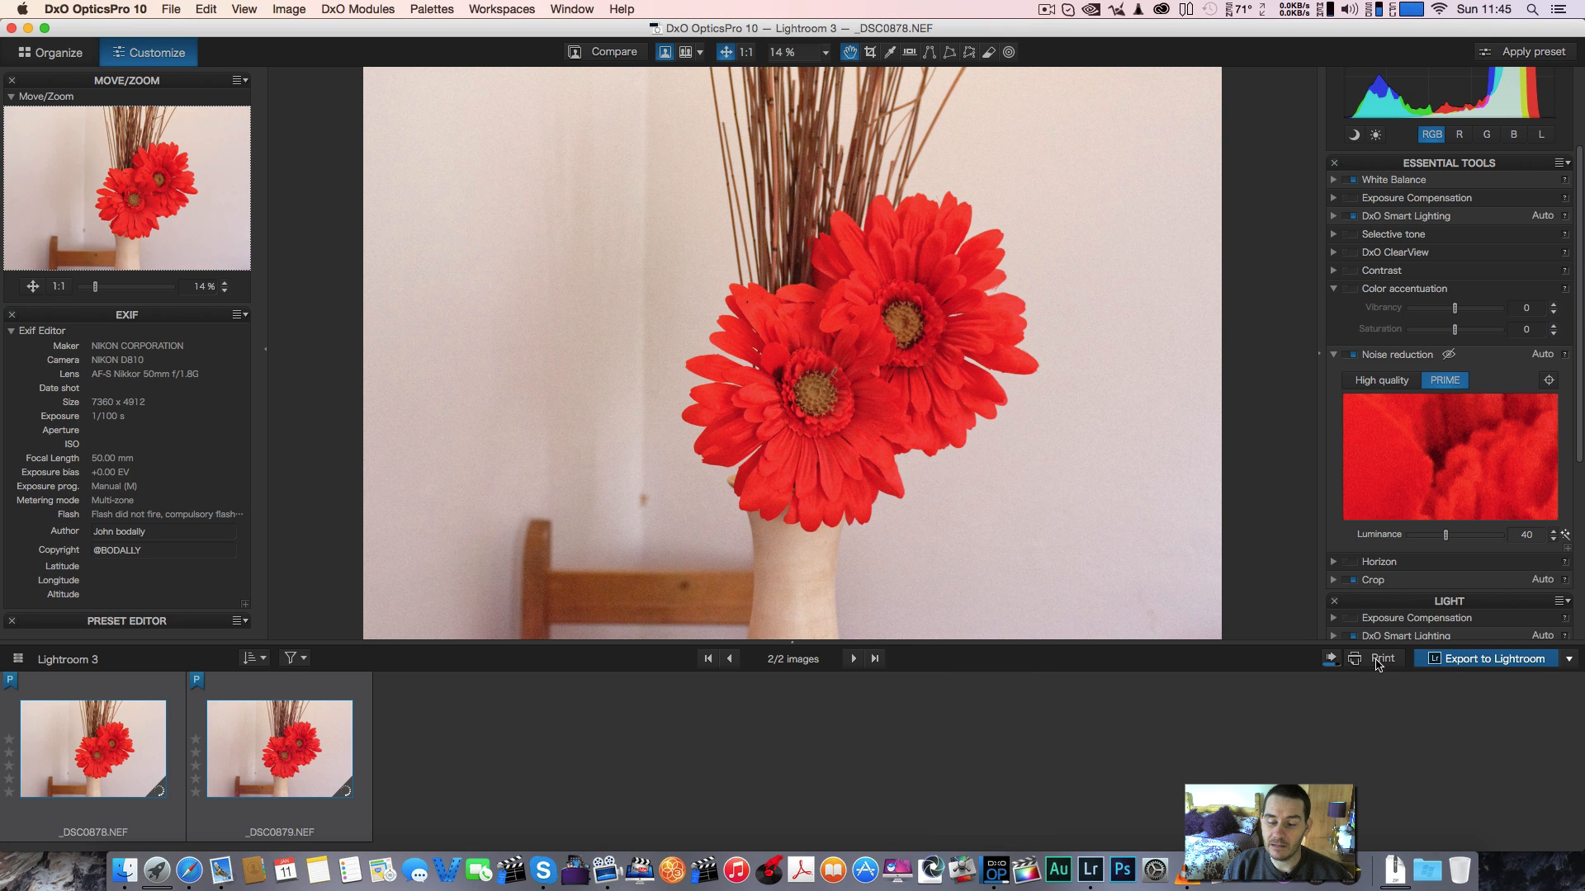
pyautogui.click(1328, 660)
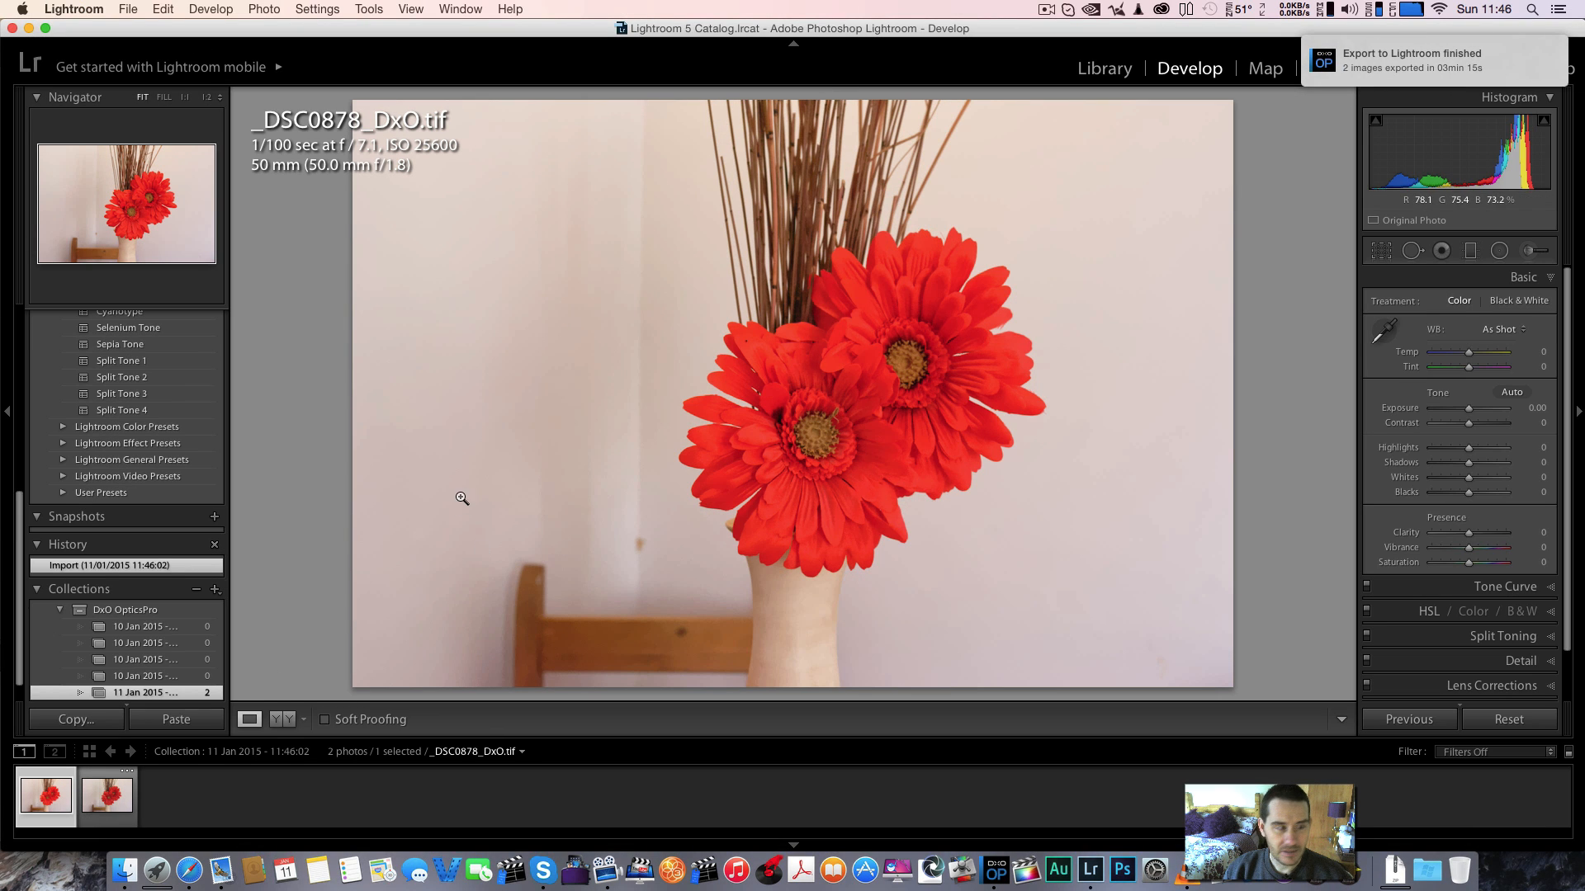
# View the exported _DSC0879_DxO.tif, and open _DSC0879.NEF from the "nikon latest iso test" folder in the Develop module
pyautogui.press('Right')
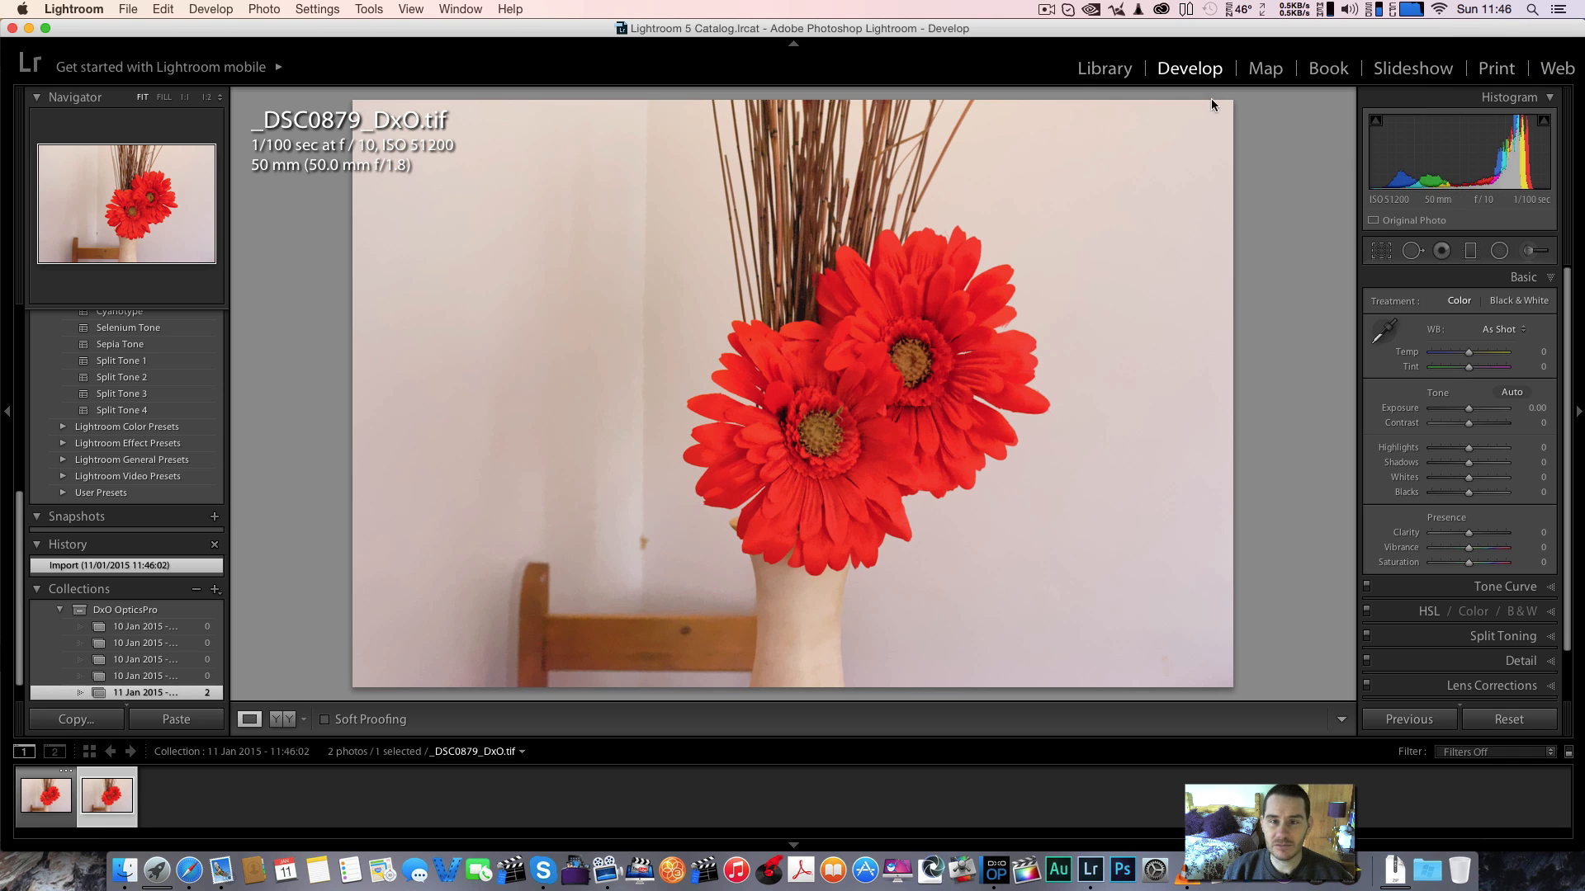
pyautogui.click(1084, 78)
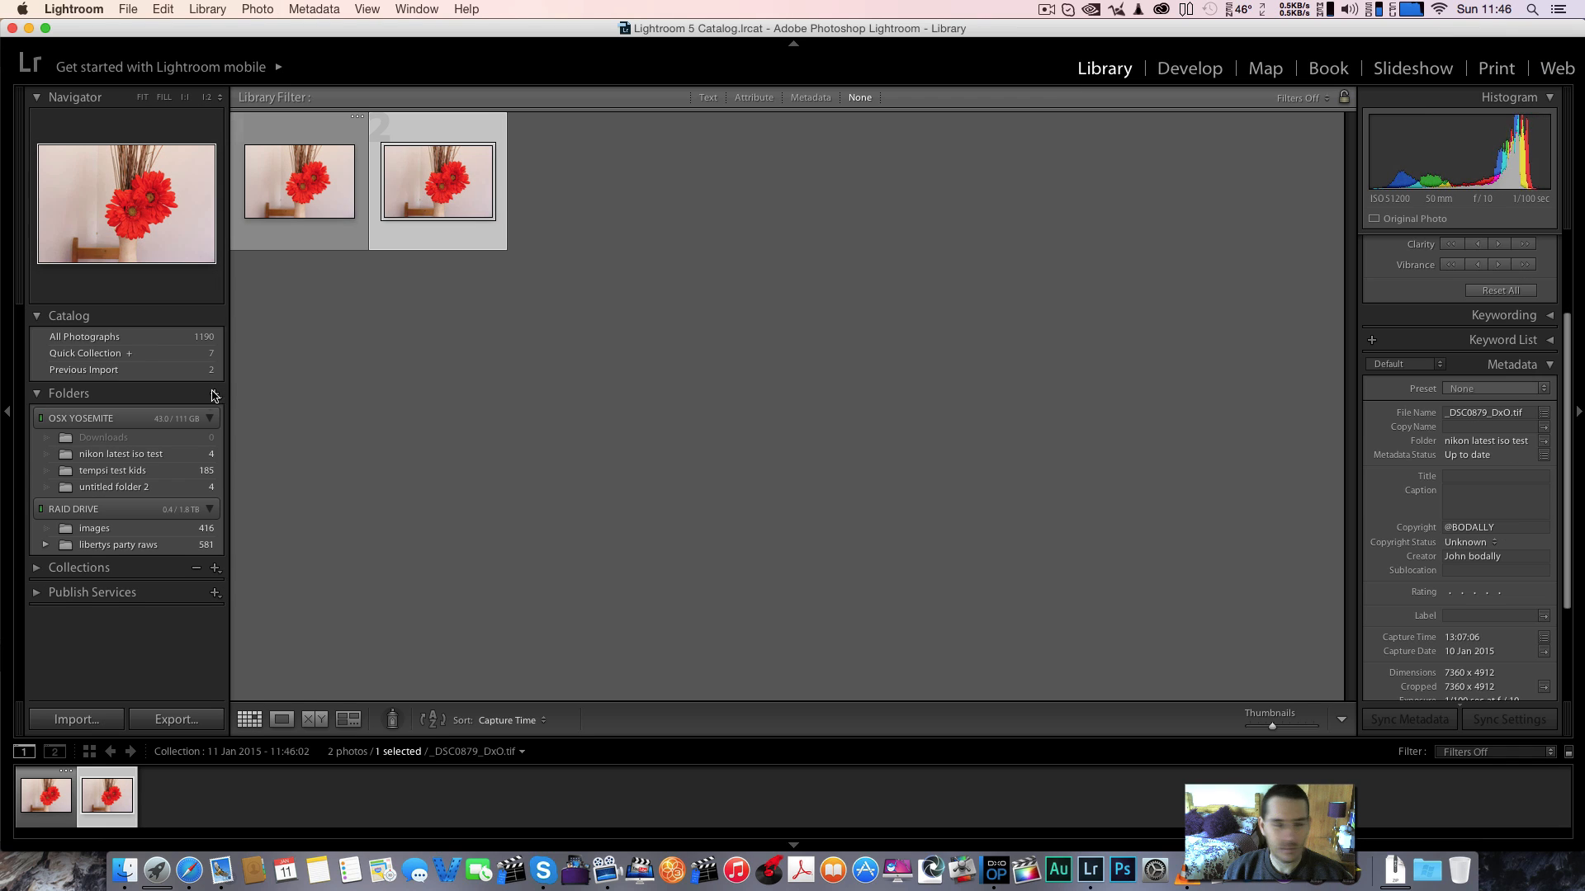
pyautogui.click(173, 461)
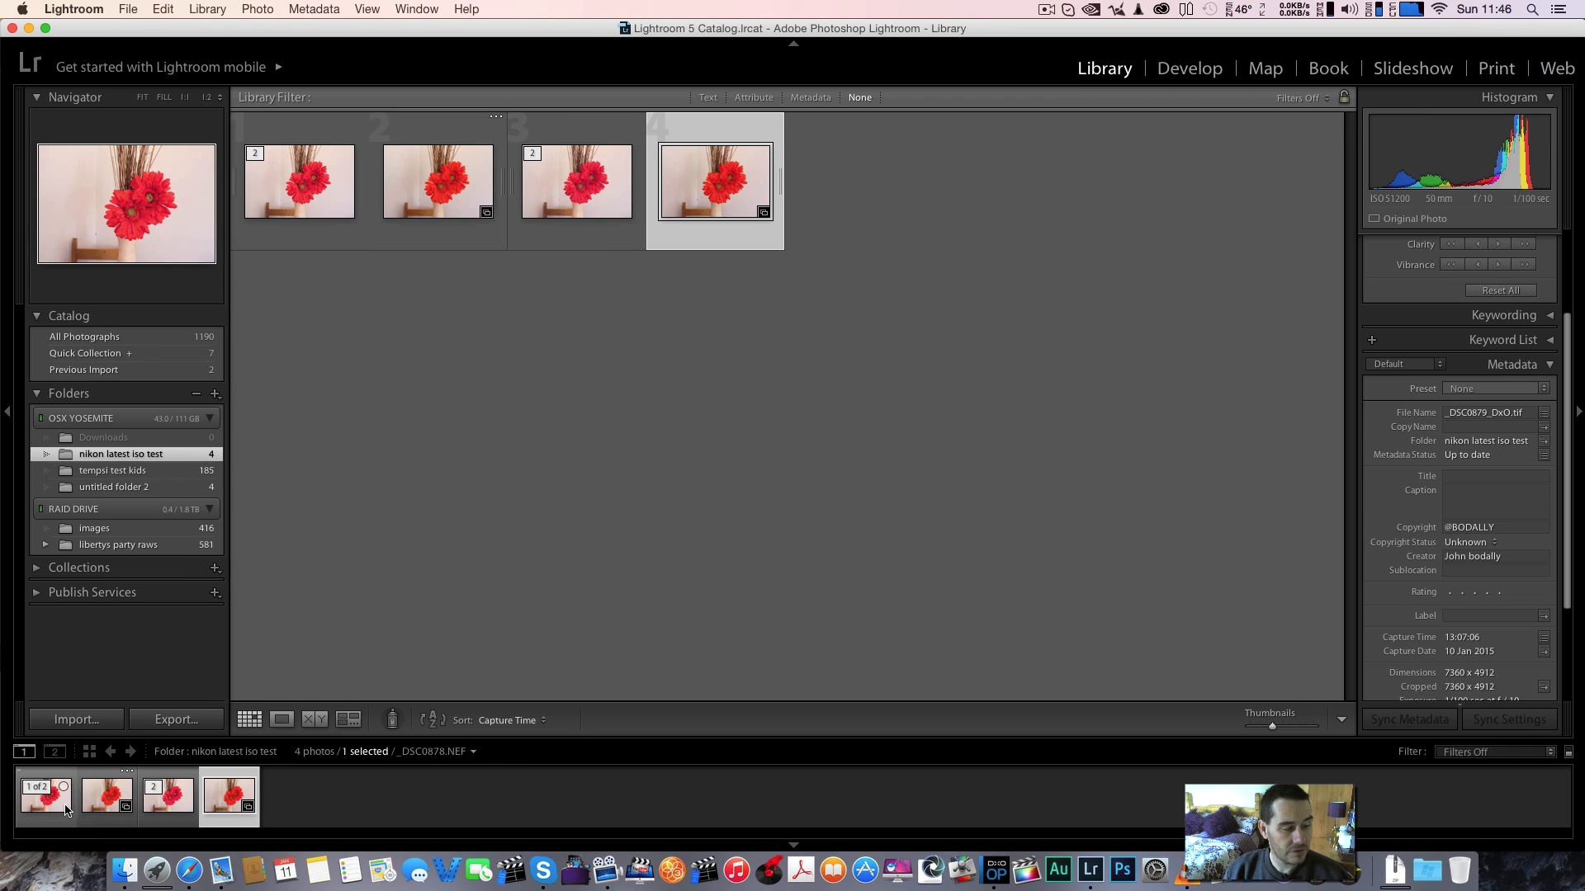
pyautogui.click(158, 806)
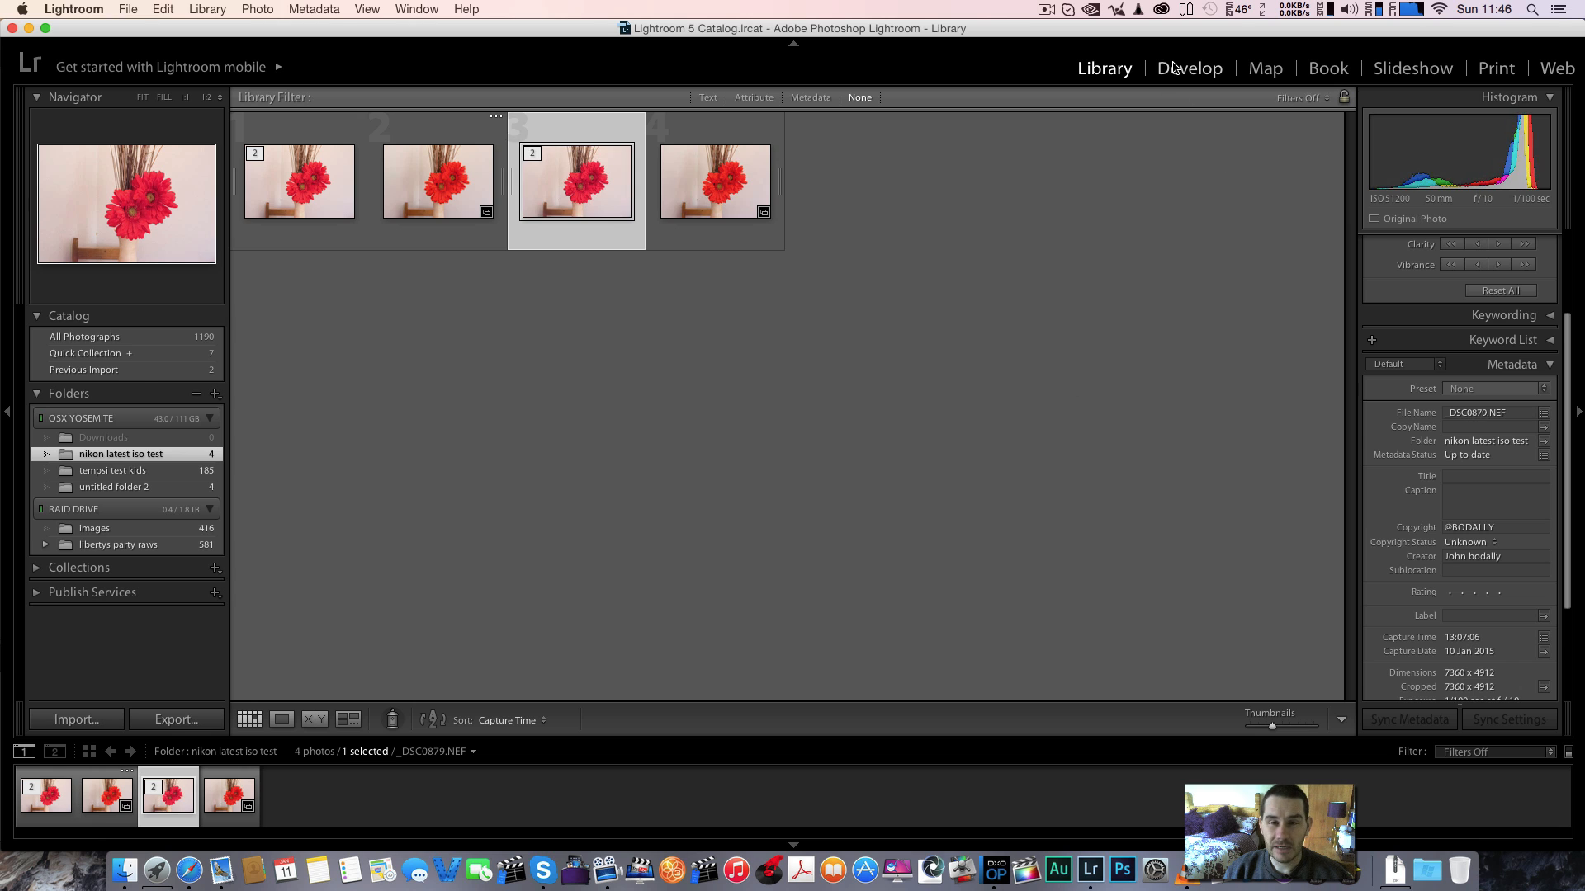
pyautogui.click(1188, 68)
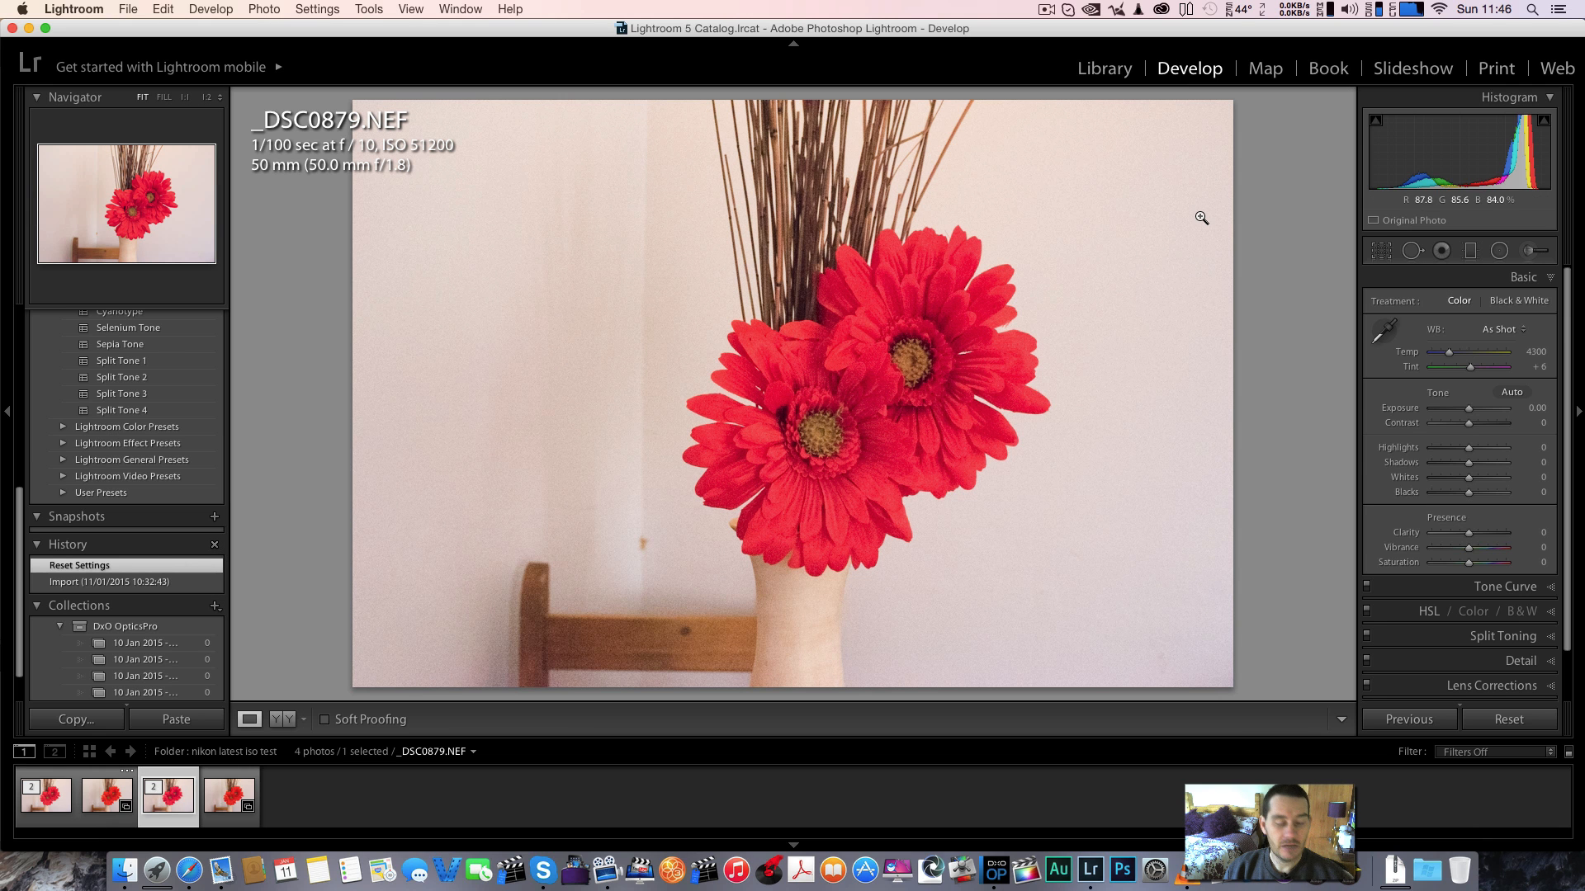
# Look through the original and exported photos in the folder, and compare _DSC0879.NEF with _DSC0879_DxO.tif
pyautogui.press('Left')
pyautogui.press('Left')
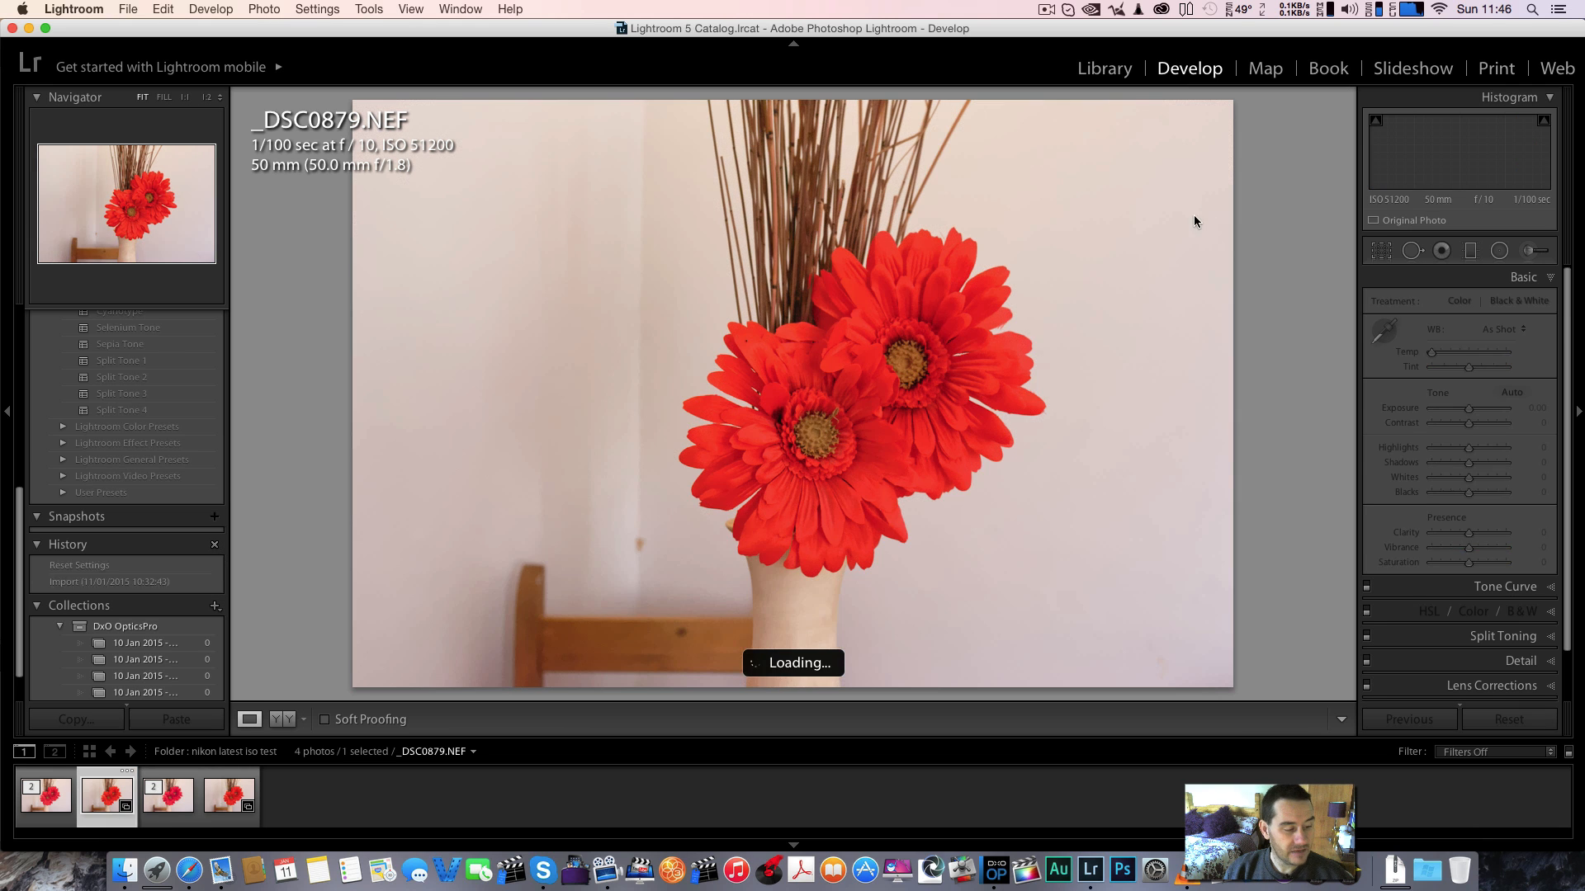
pyautogui.press('Right')
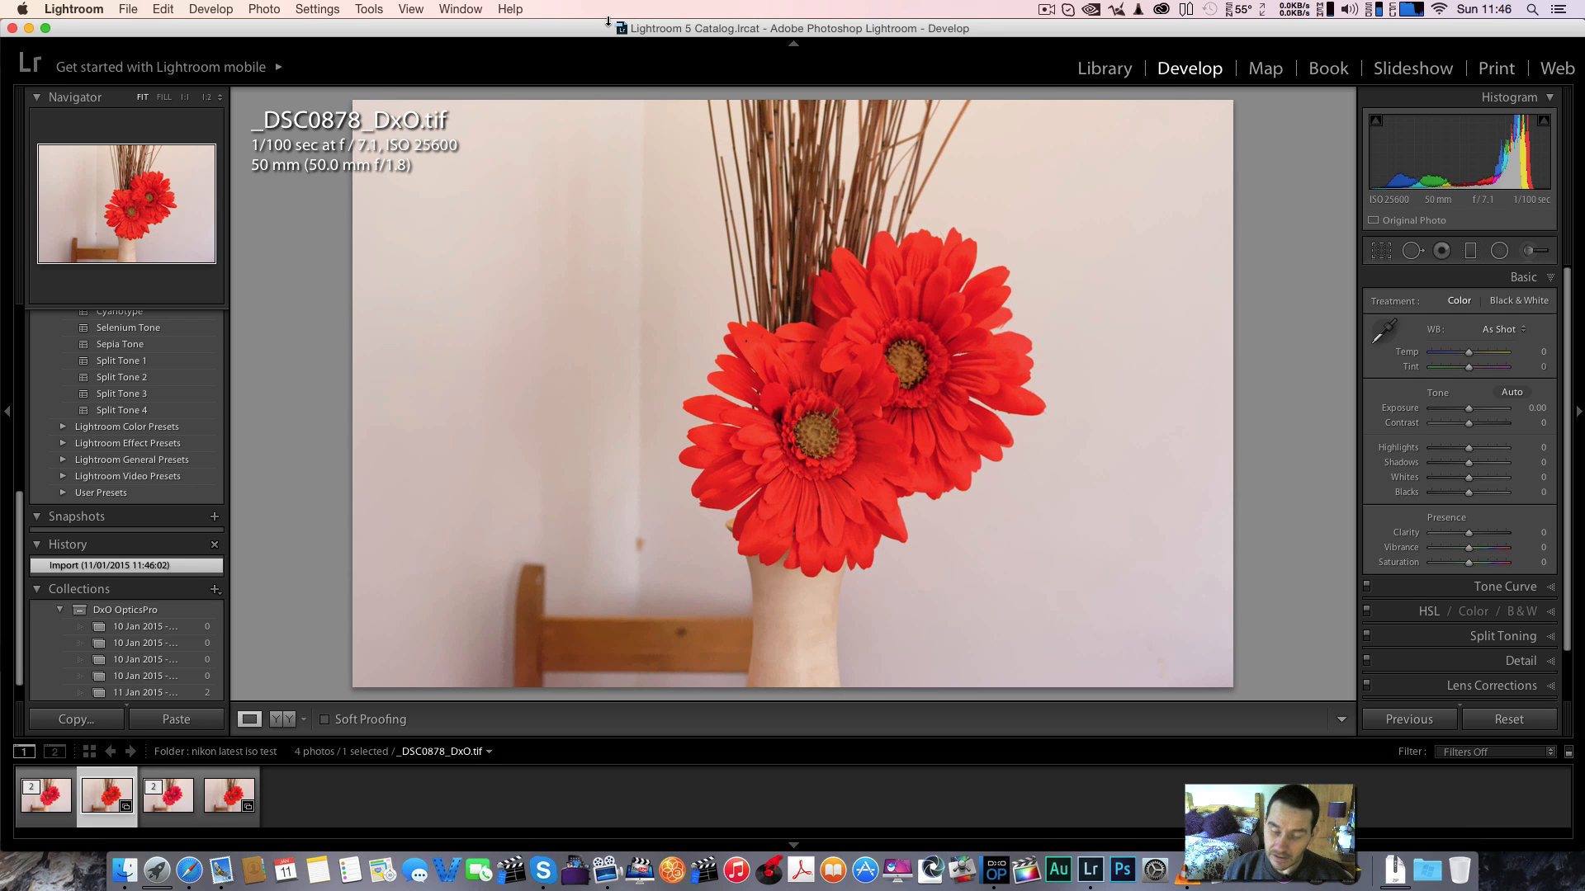
pyautogui.press('Right')
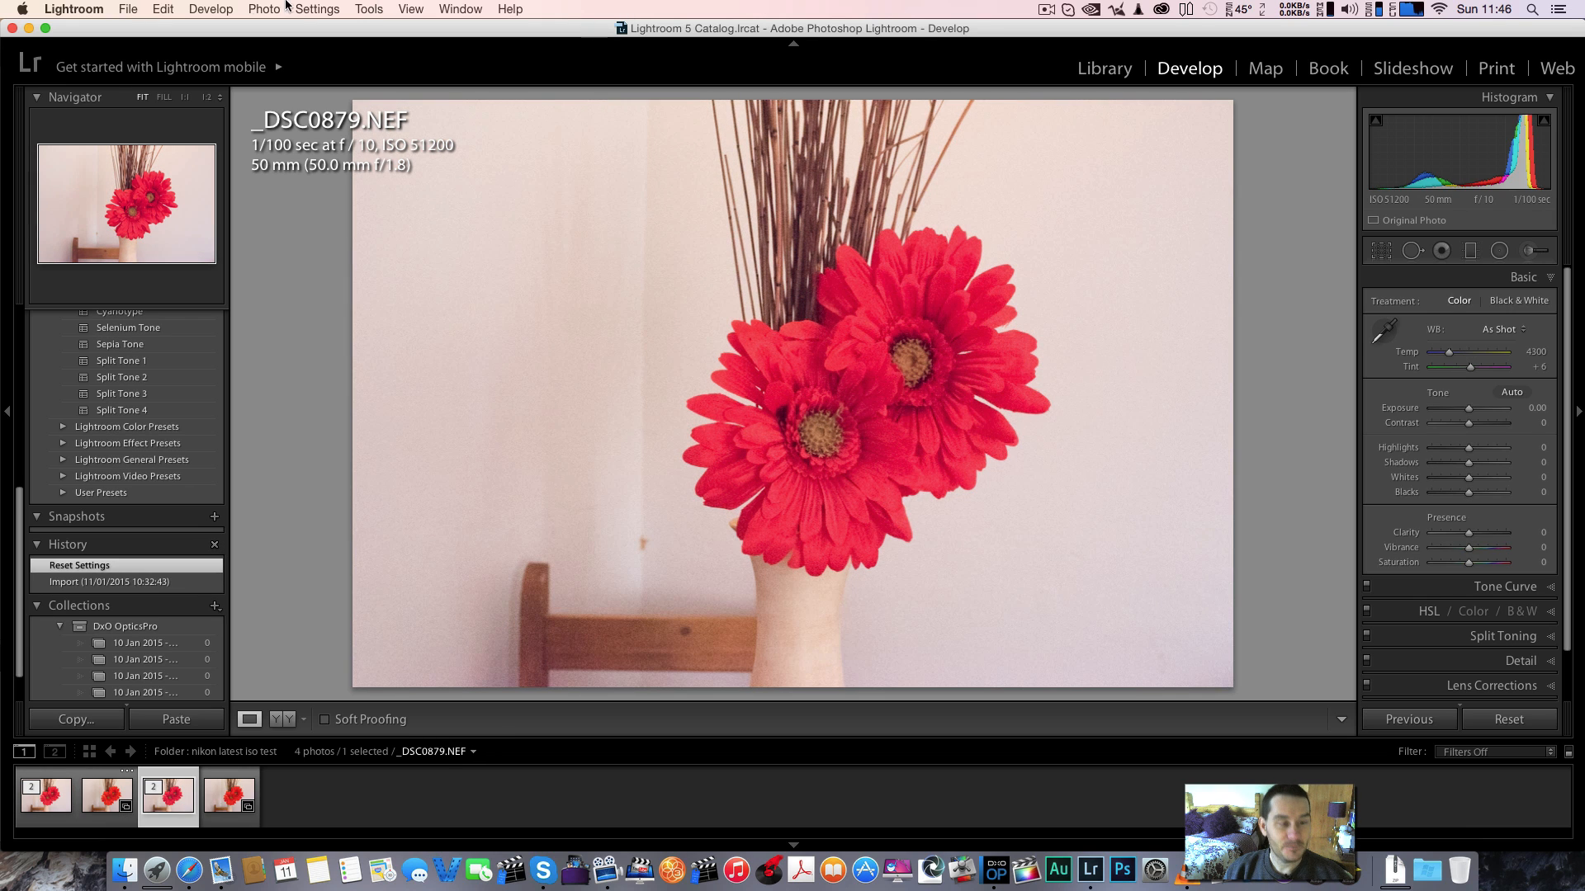
pyautogui.press('Right')
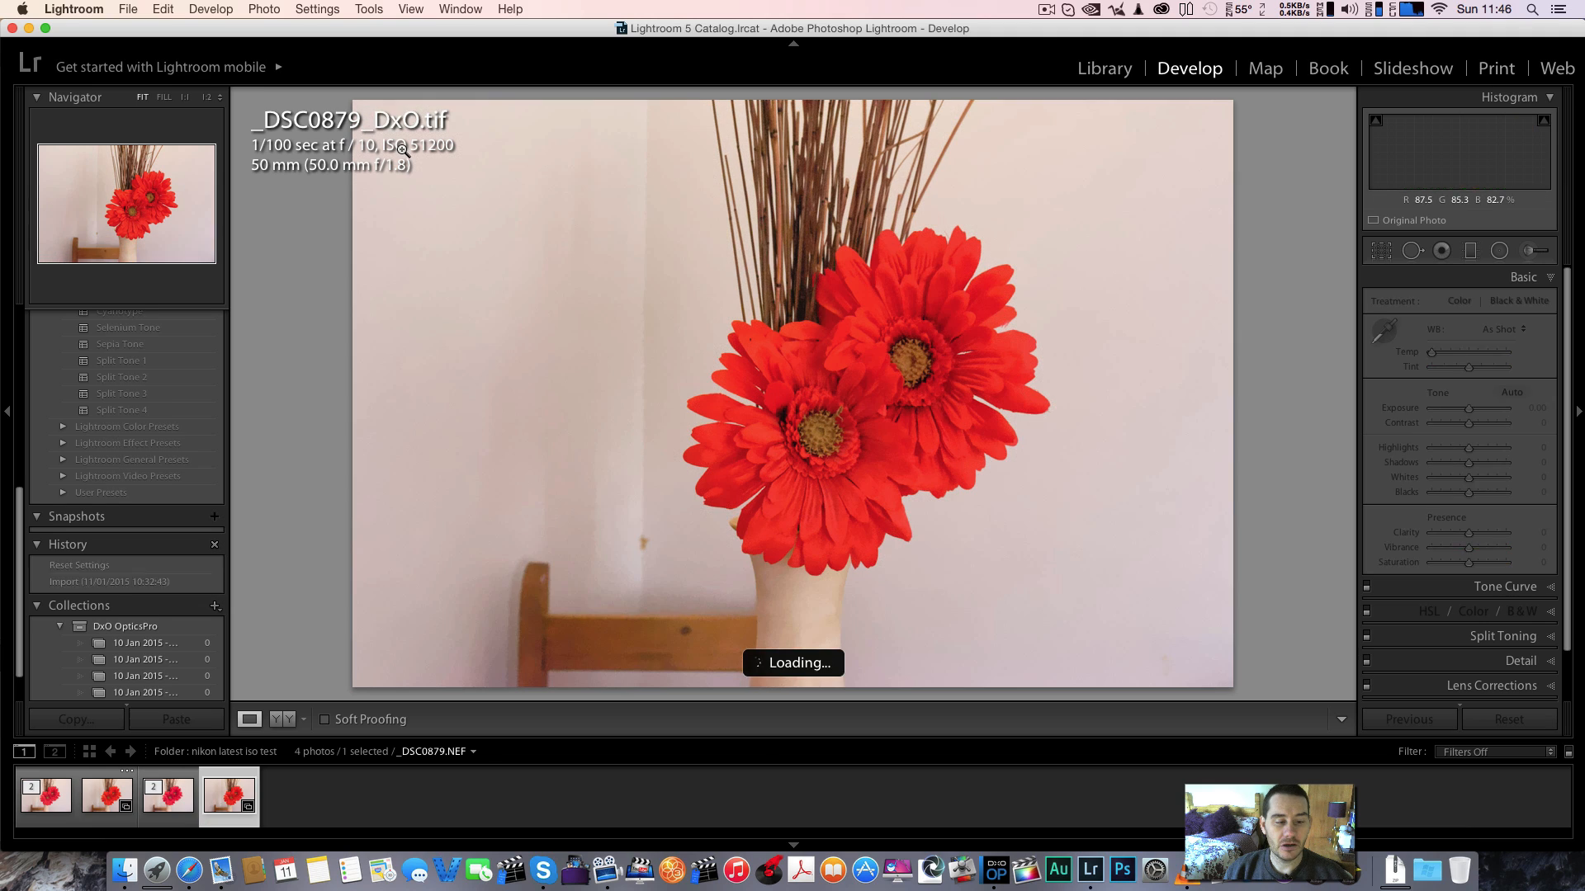
pyautogui.press('Left')
pyautogui.press('Right')
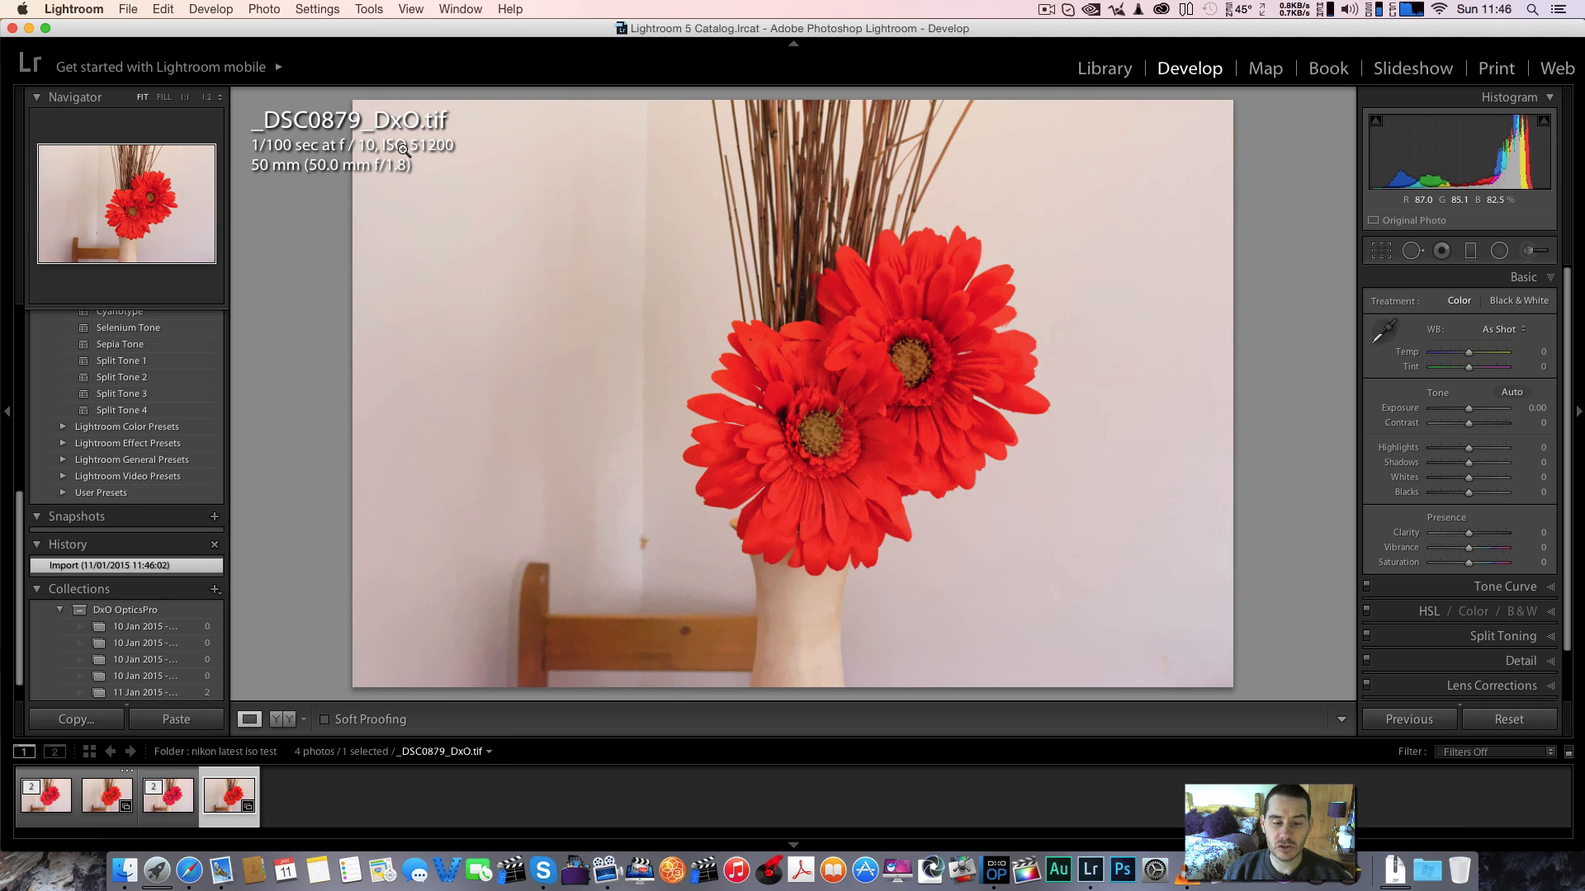
pyautogui.press('Left')
pyautogui.press('Right')
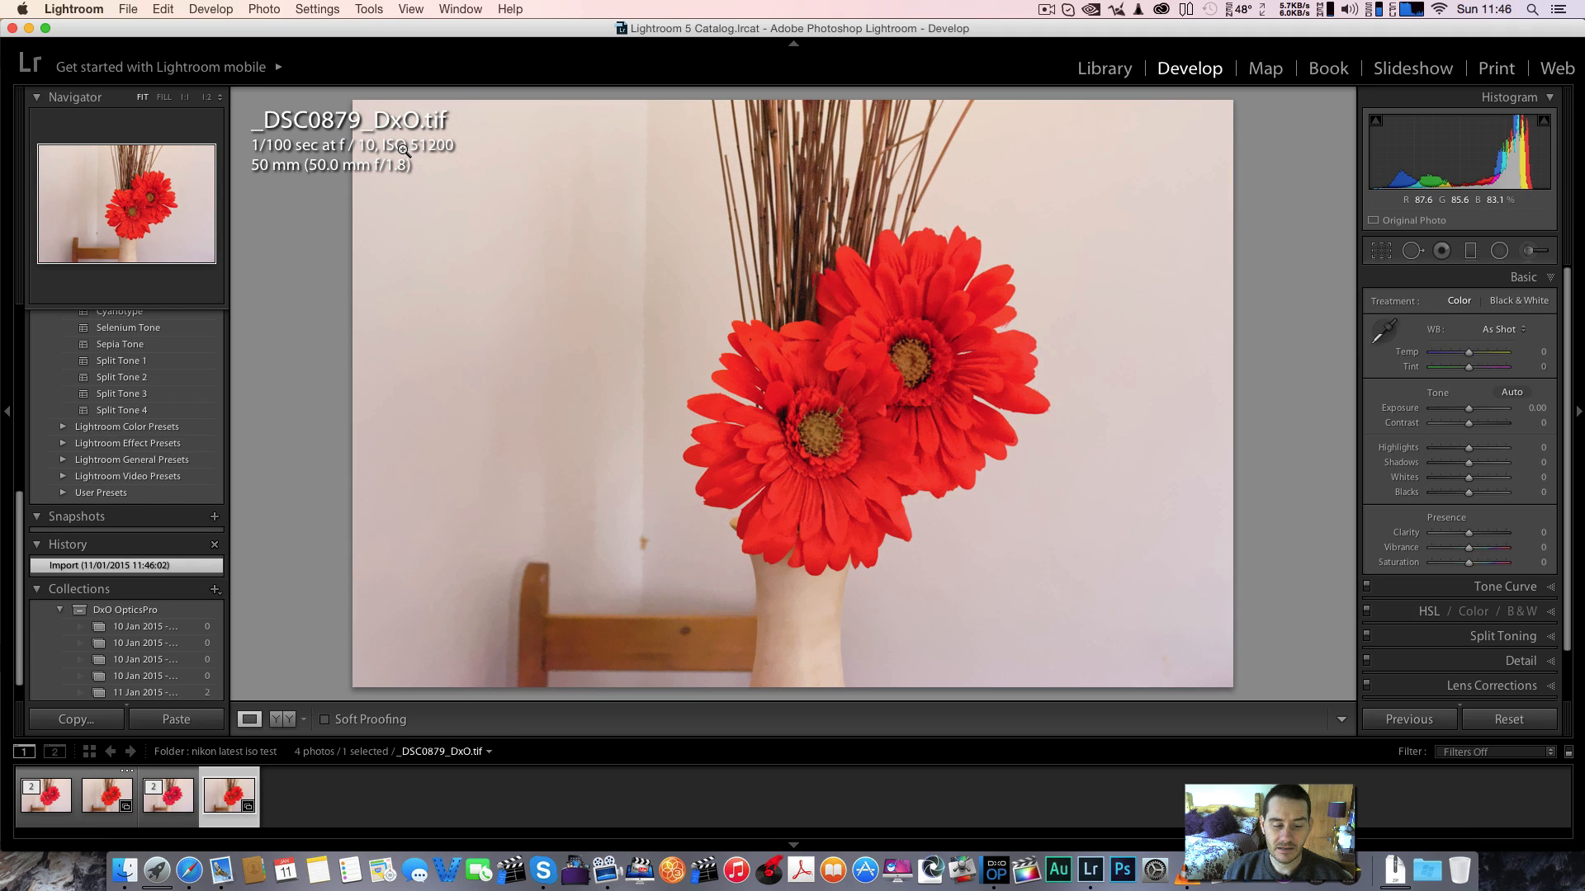
pyautogui.press('Left')
# Compare _DSC0879.NEF and _DSC0879_DxO.tif in full screen, and return to the normal Develop view
pyautogui.press('f')
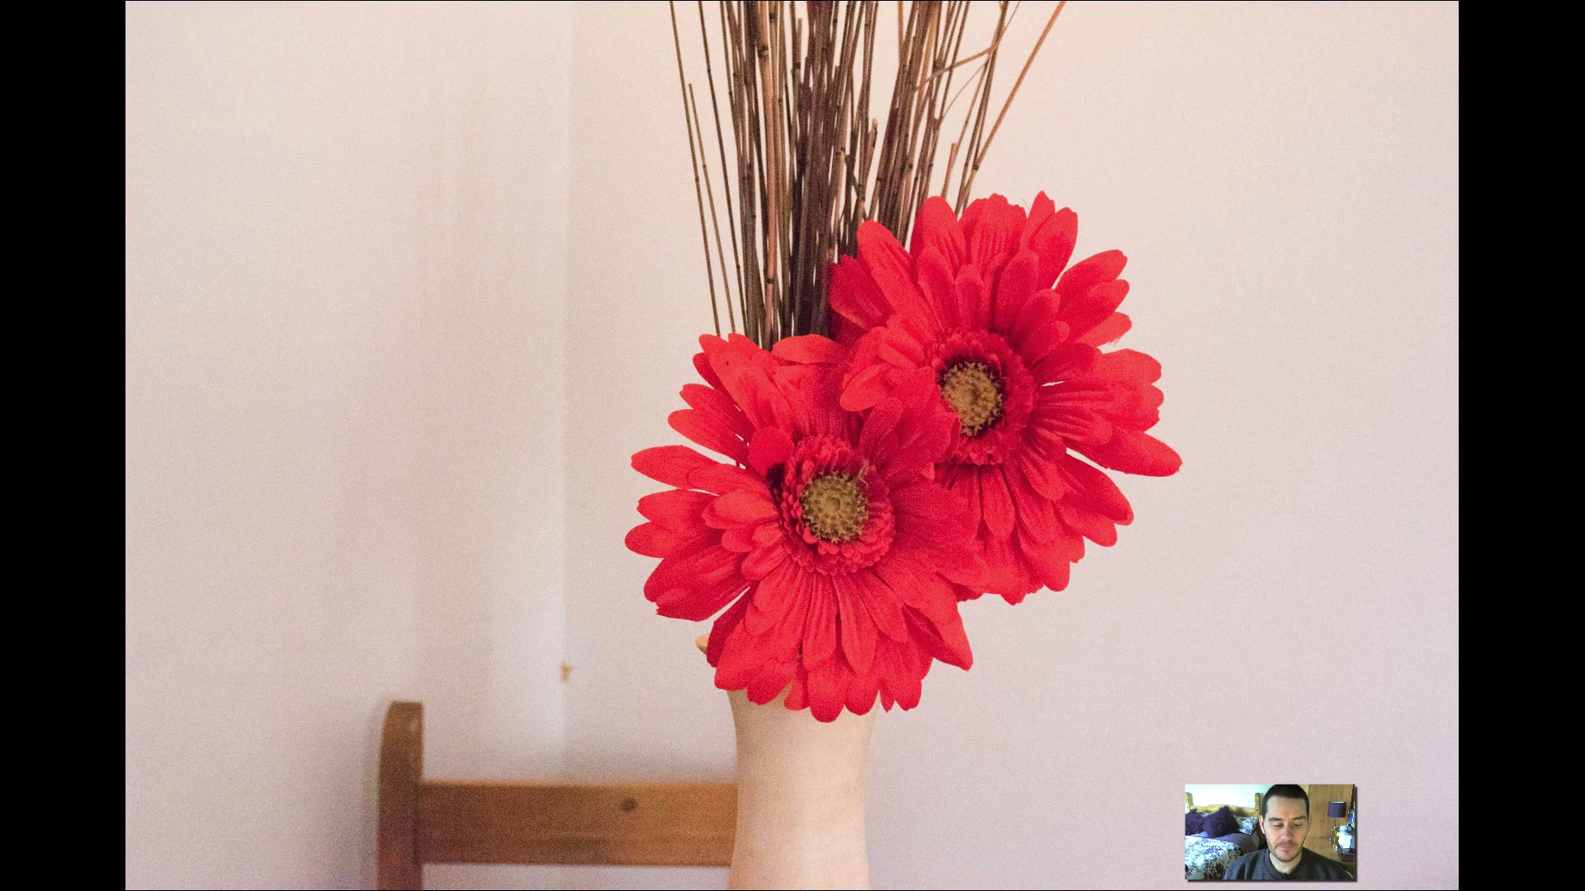
pyautogui.press('Right')
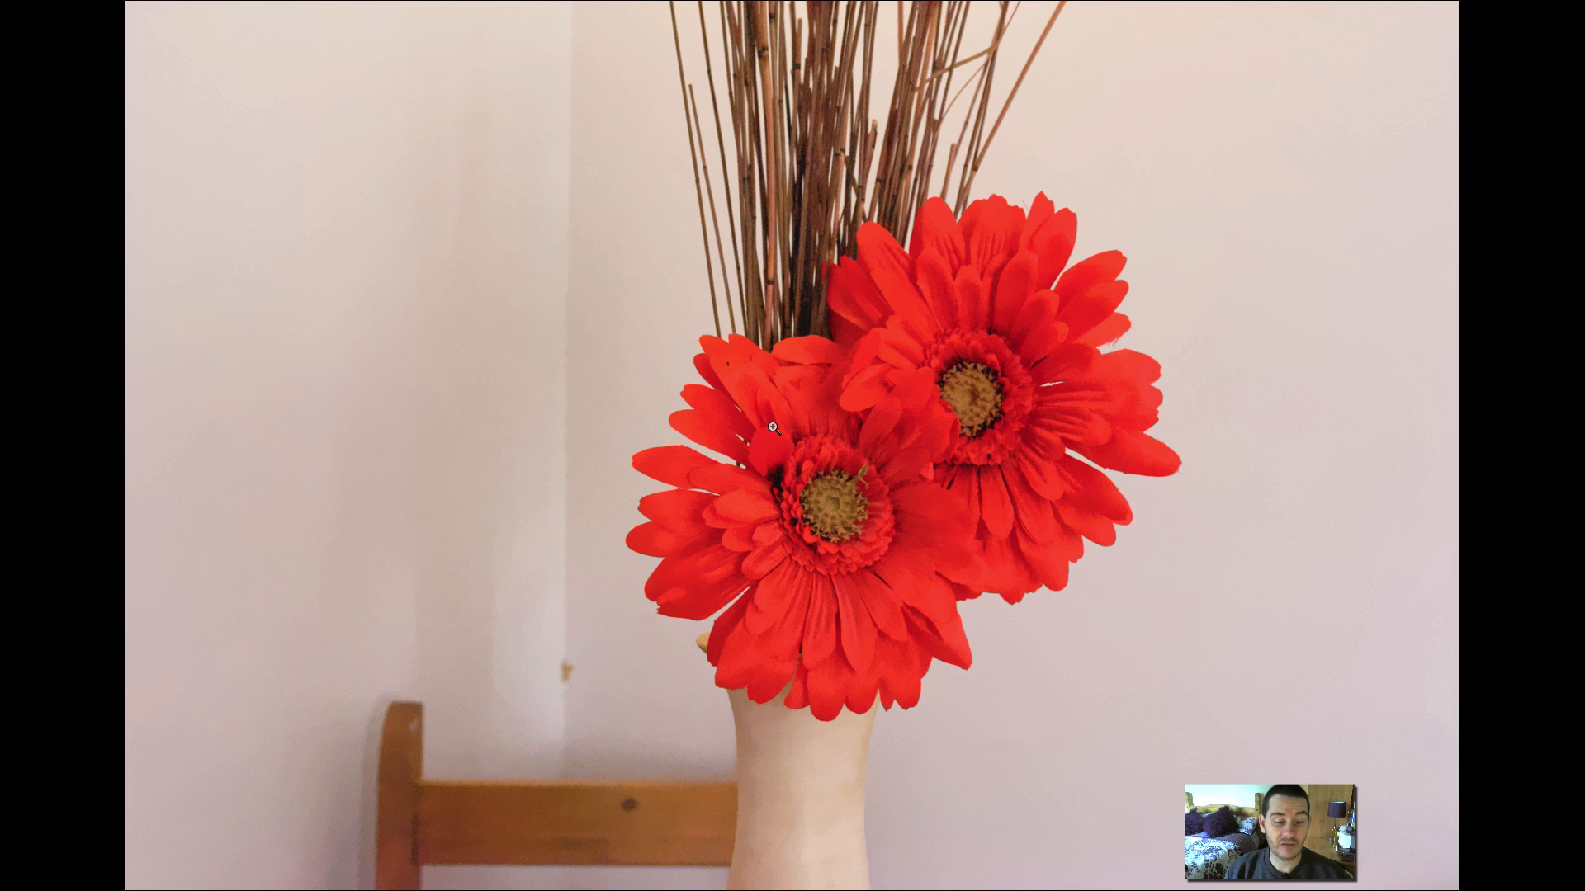
pyautogui.press('f')
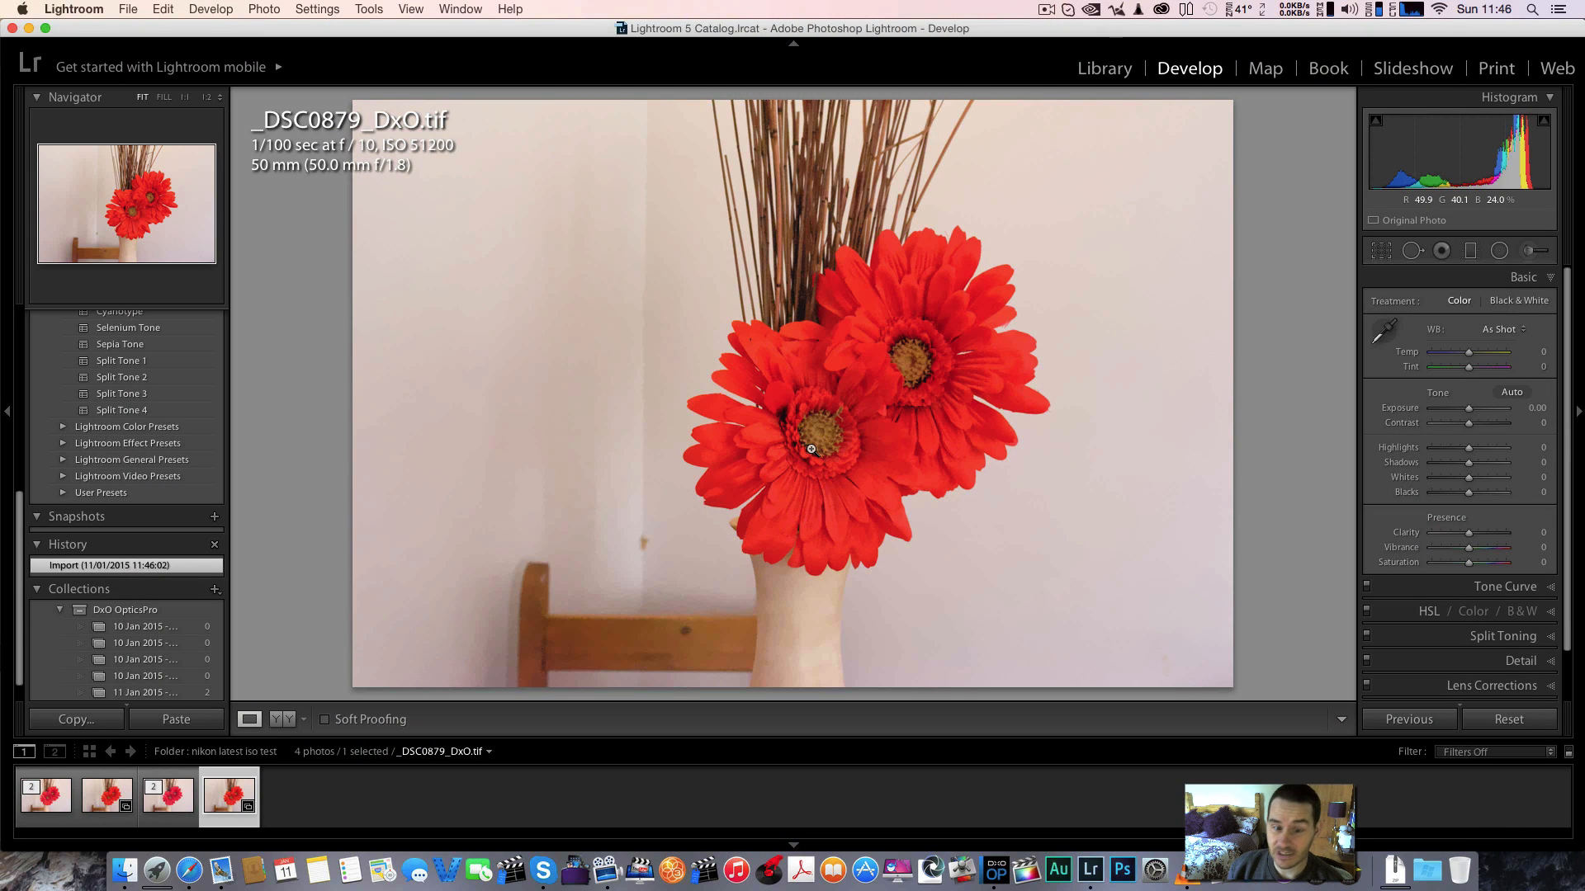
# Alternate repeatedly between _DSC0879.NEF and _DSC0879_DxO.tif in the Develop view to examine the differences in noise and colour
pyautogui.press('Left')
pyautogui.press('Right')
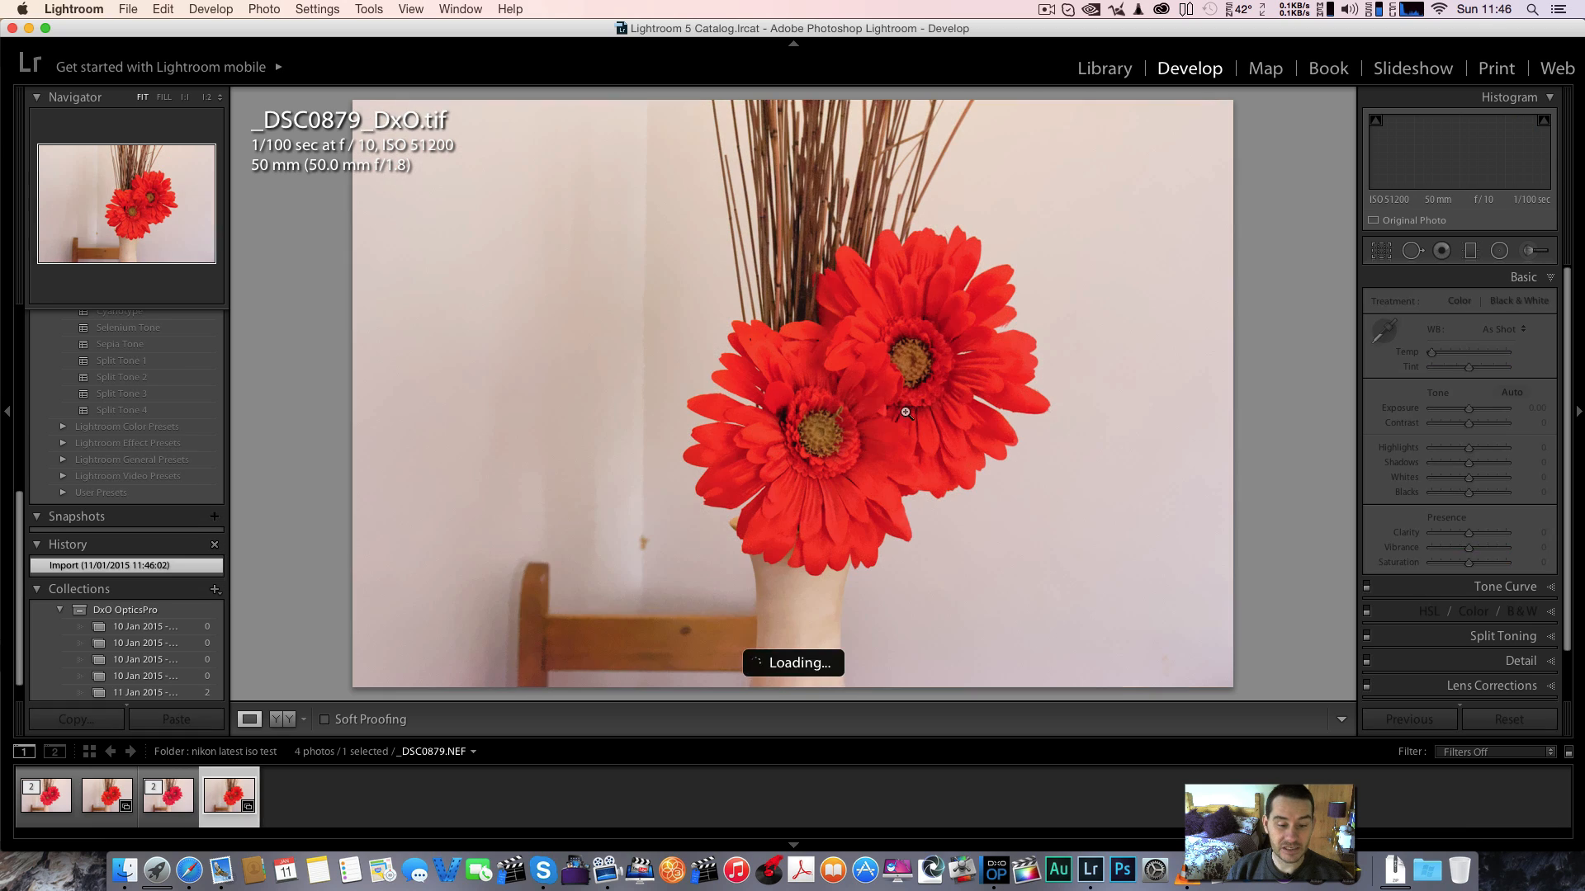
pyautogui.press('Left')
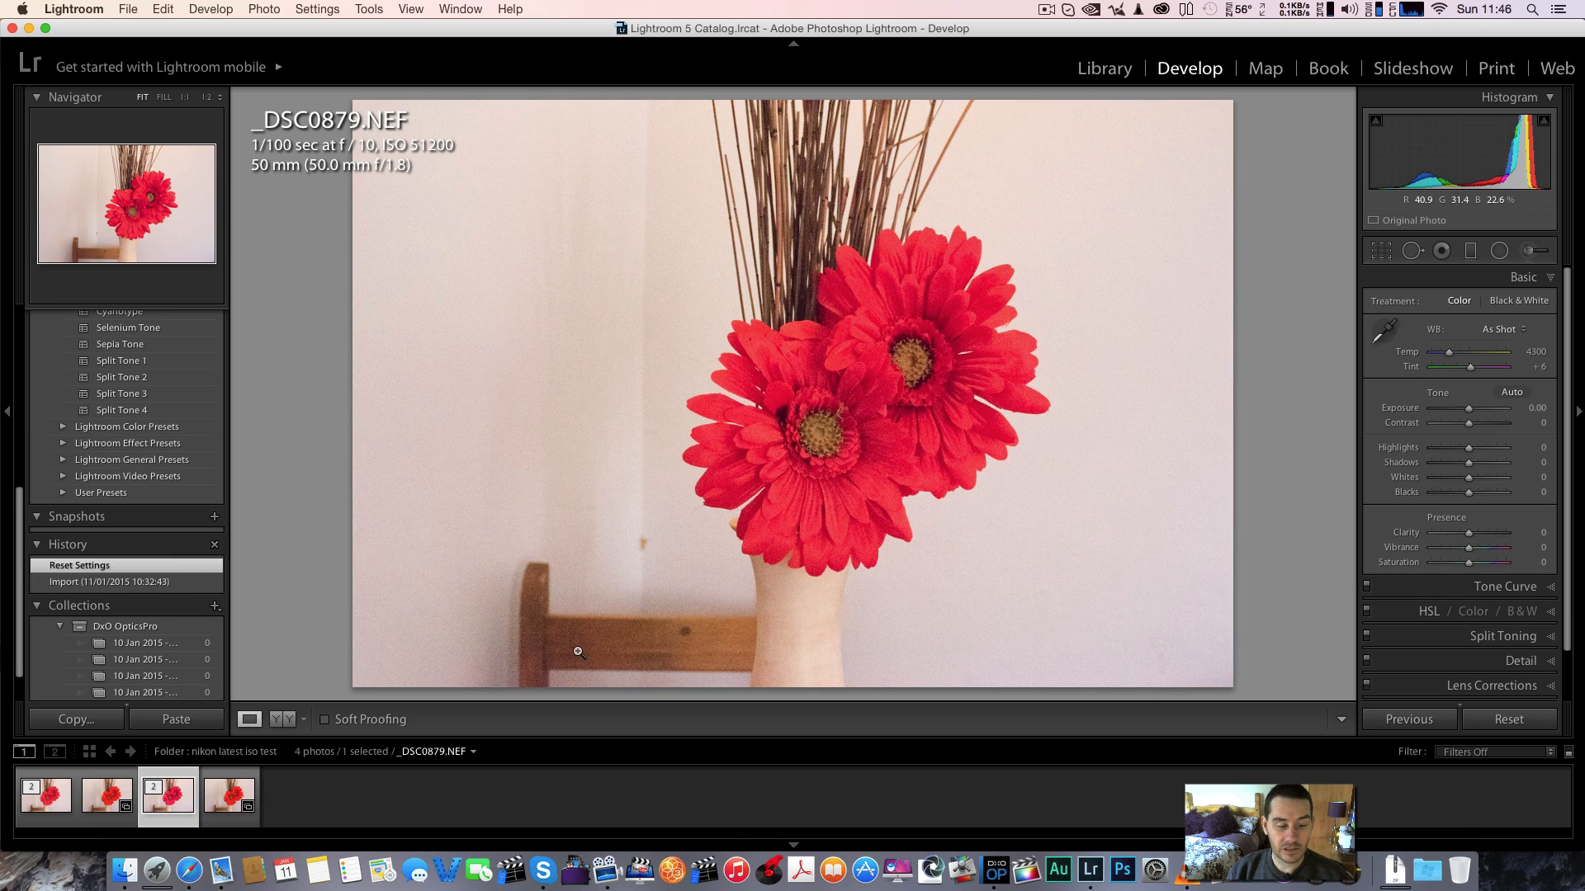
pyautogui.press('Right')
pyautogui.press('Left')
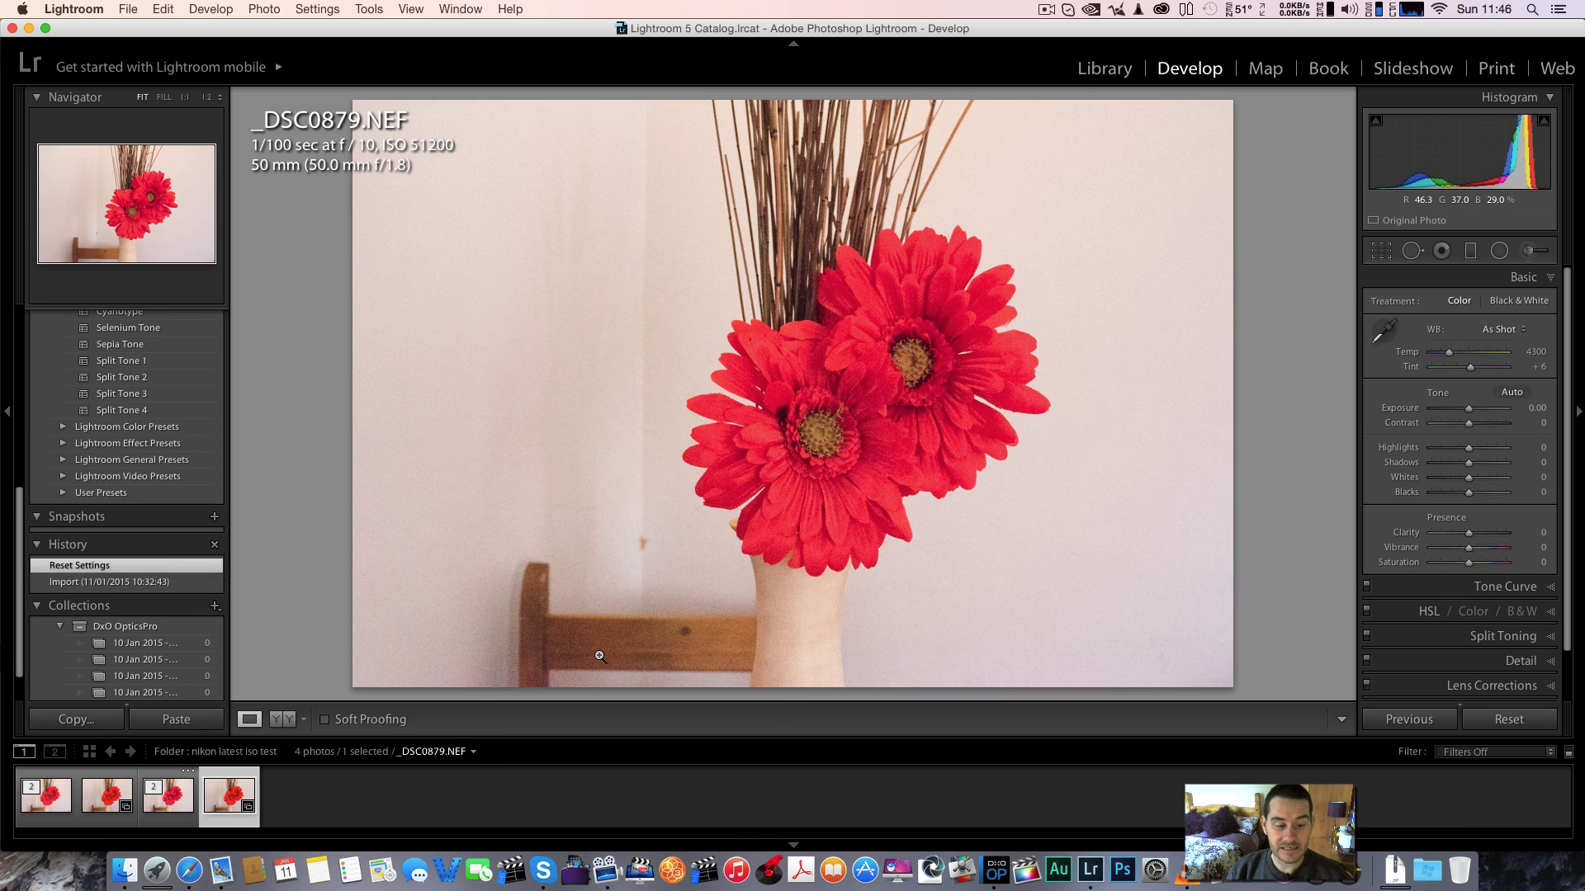
pyautogui.press('Right')
pyautogui.press('Left')
pyautogui.press('Right')
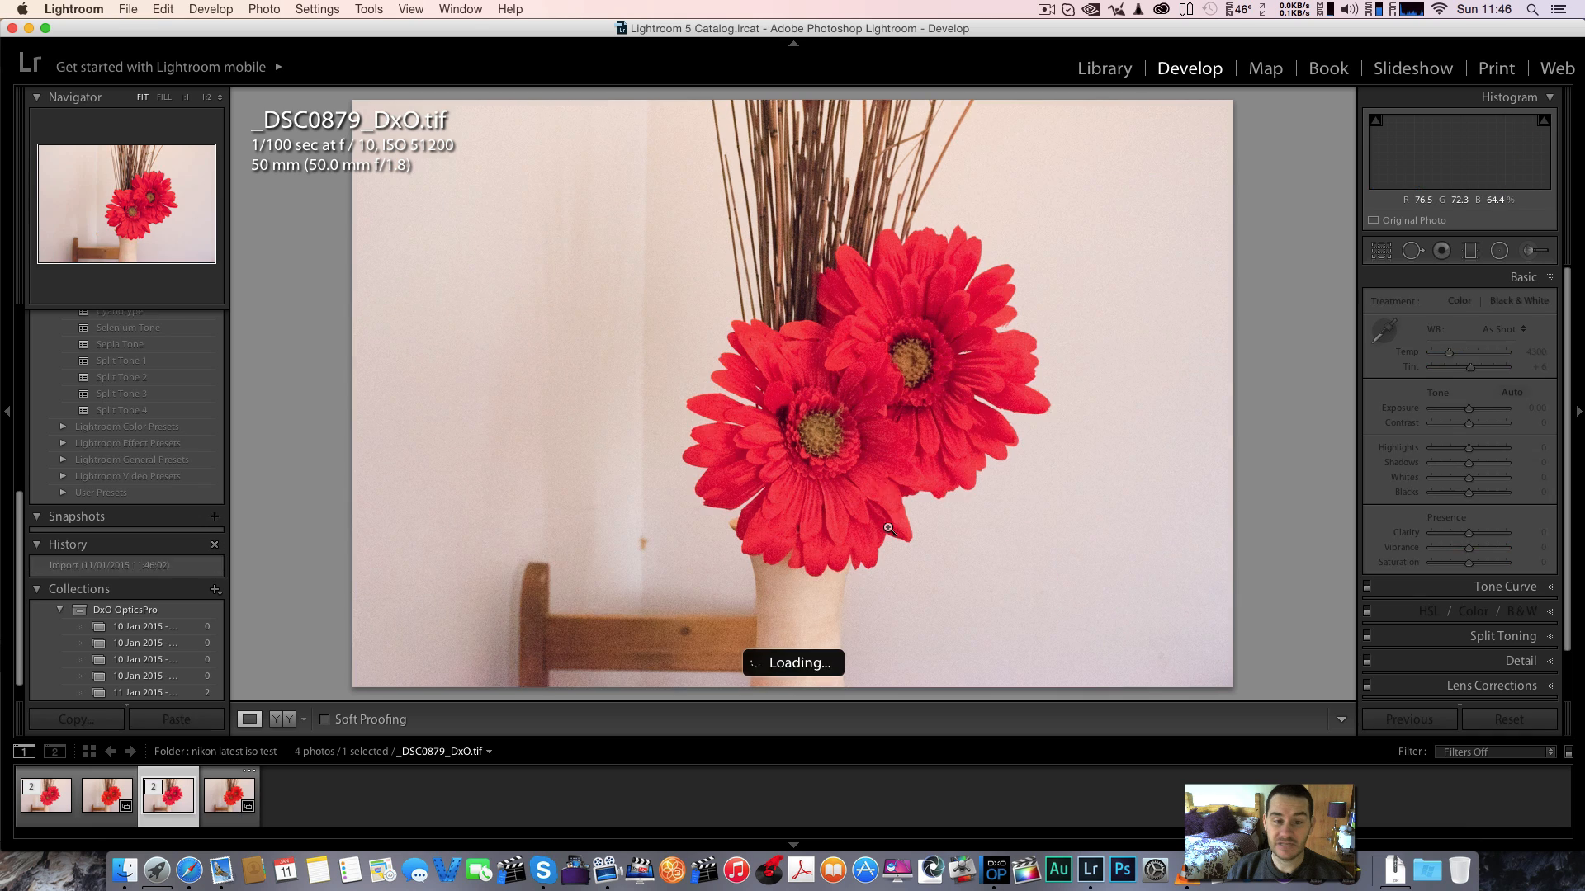
pyautogui.press('Left')
pyautogui.press('Right')
pyautogui.press('Left')
pyautogui.press('Right')
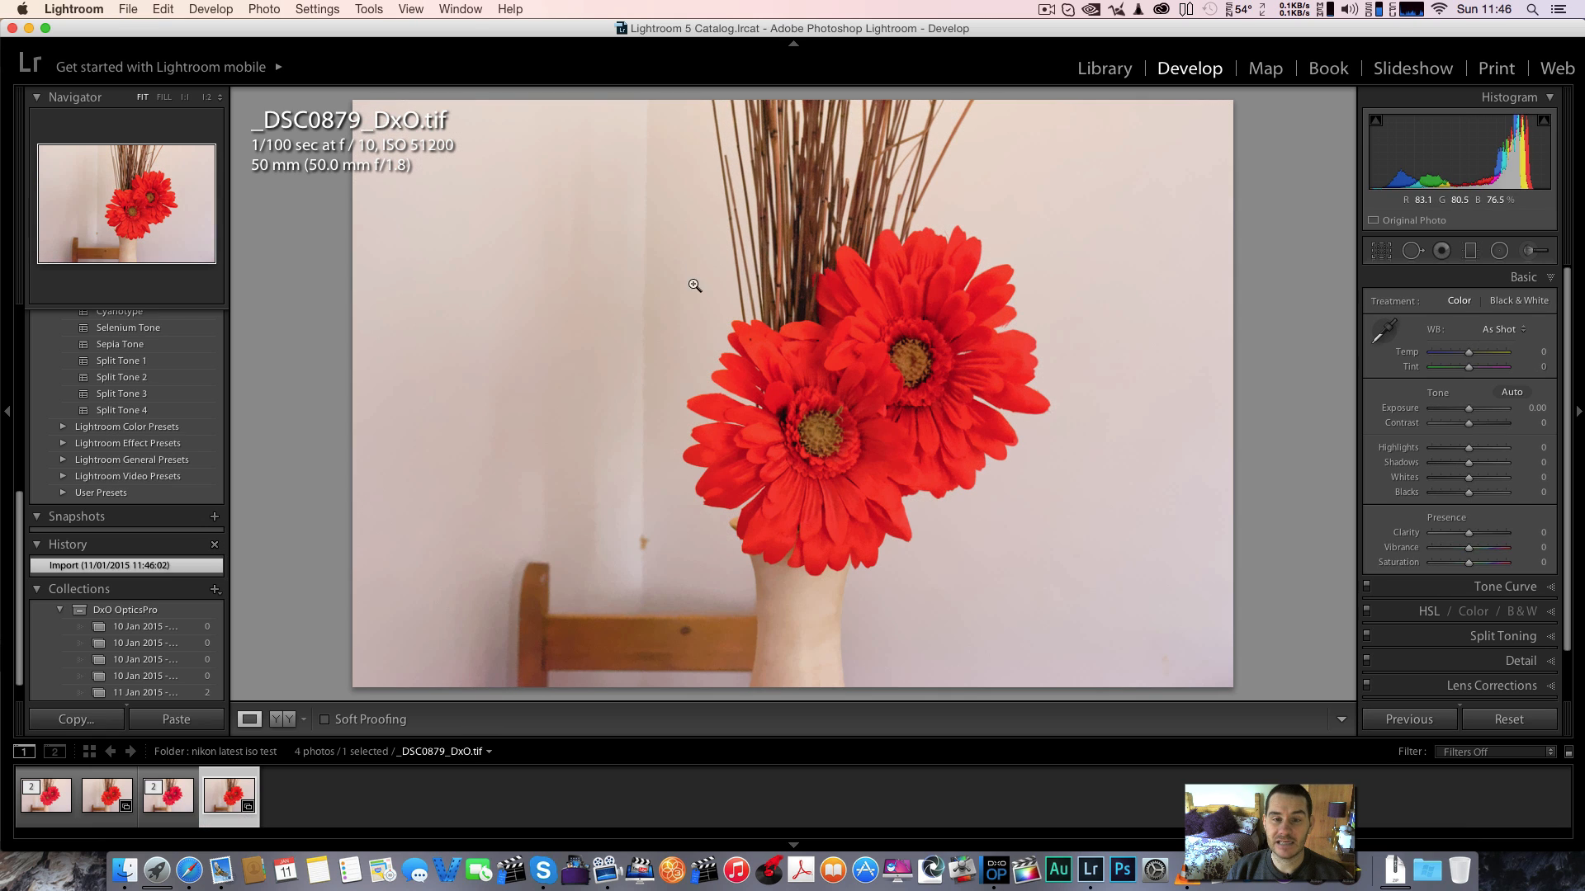
# Check _DSC0879.NEF against _DSC0879_DxO.tif, and set the Vibrance of _DSC0879_DxO.tif to -15
pyautogui.press('Left')
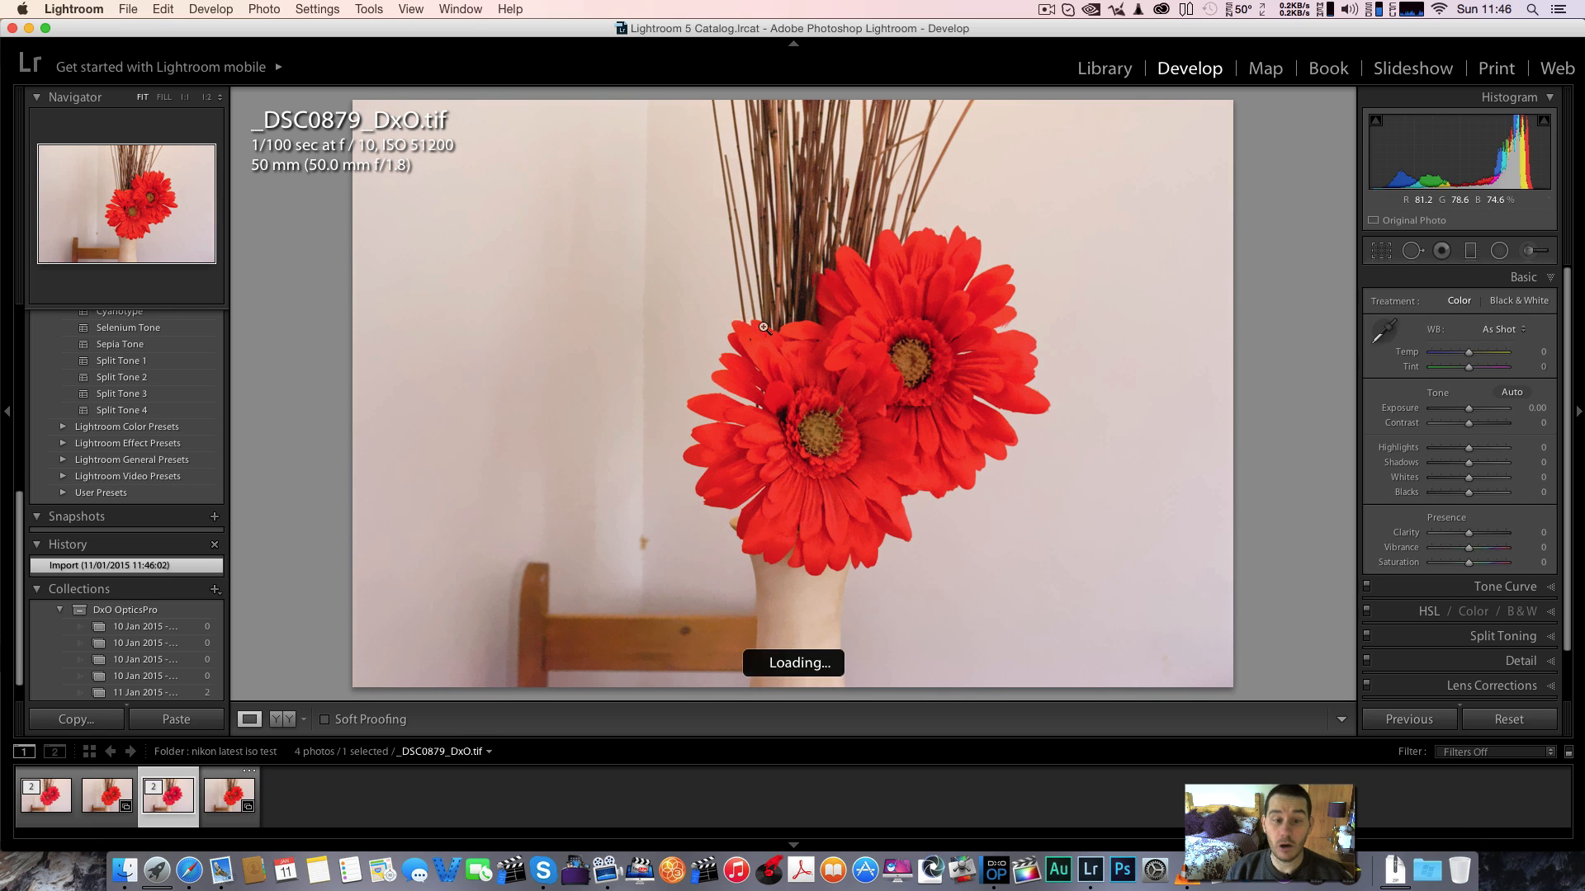
pyautogui.press('Right')
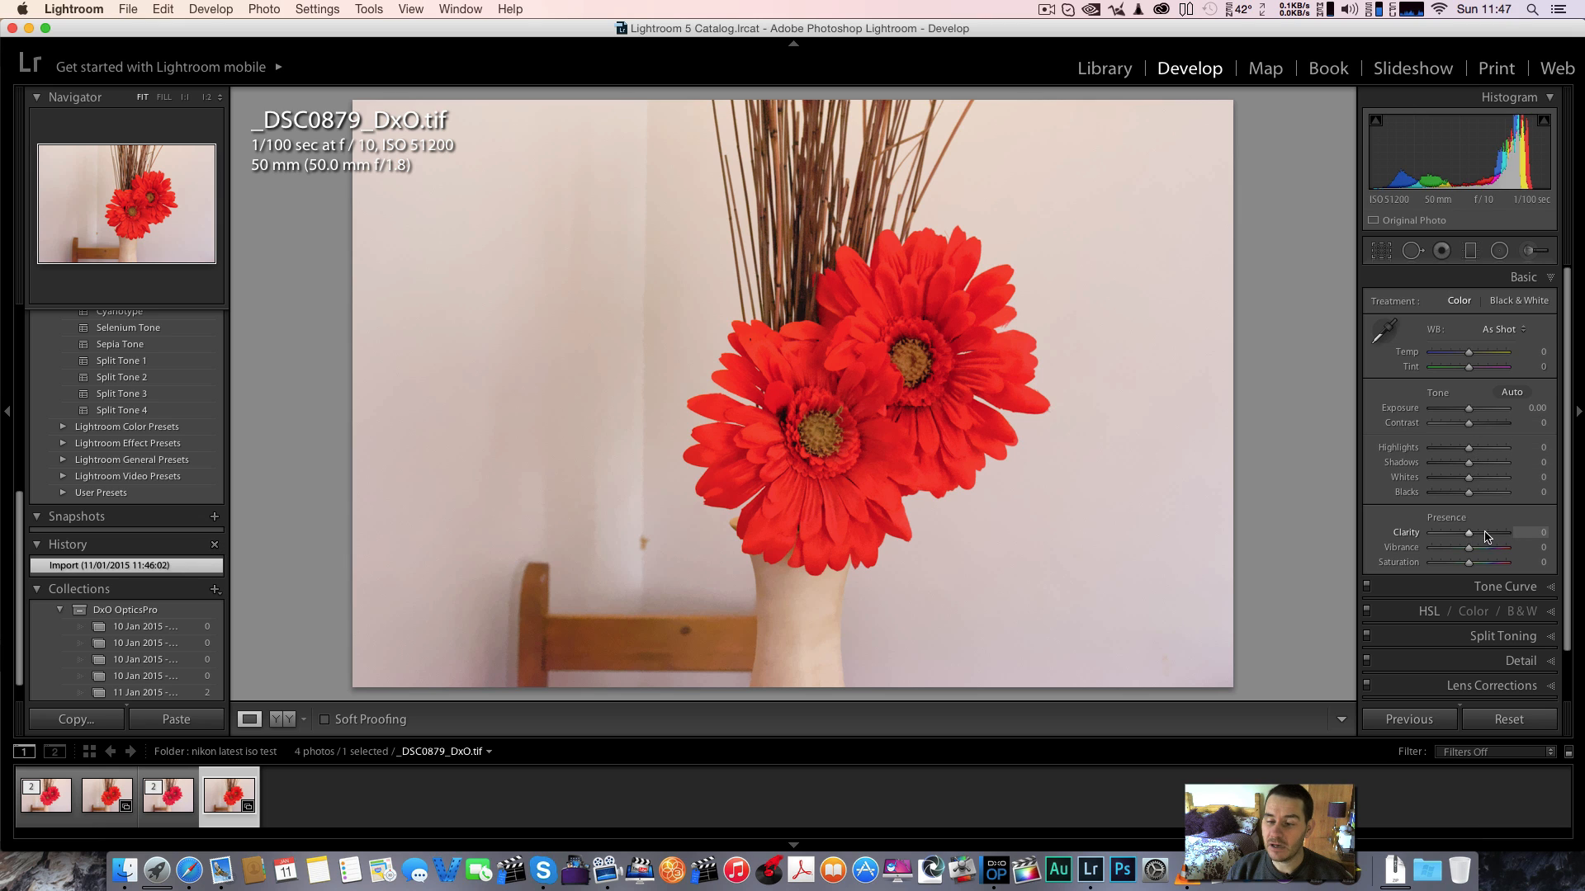
pyautogui.click(1465, 548)
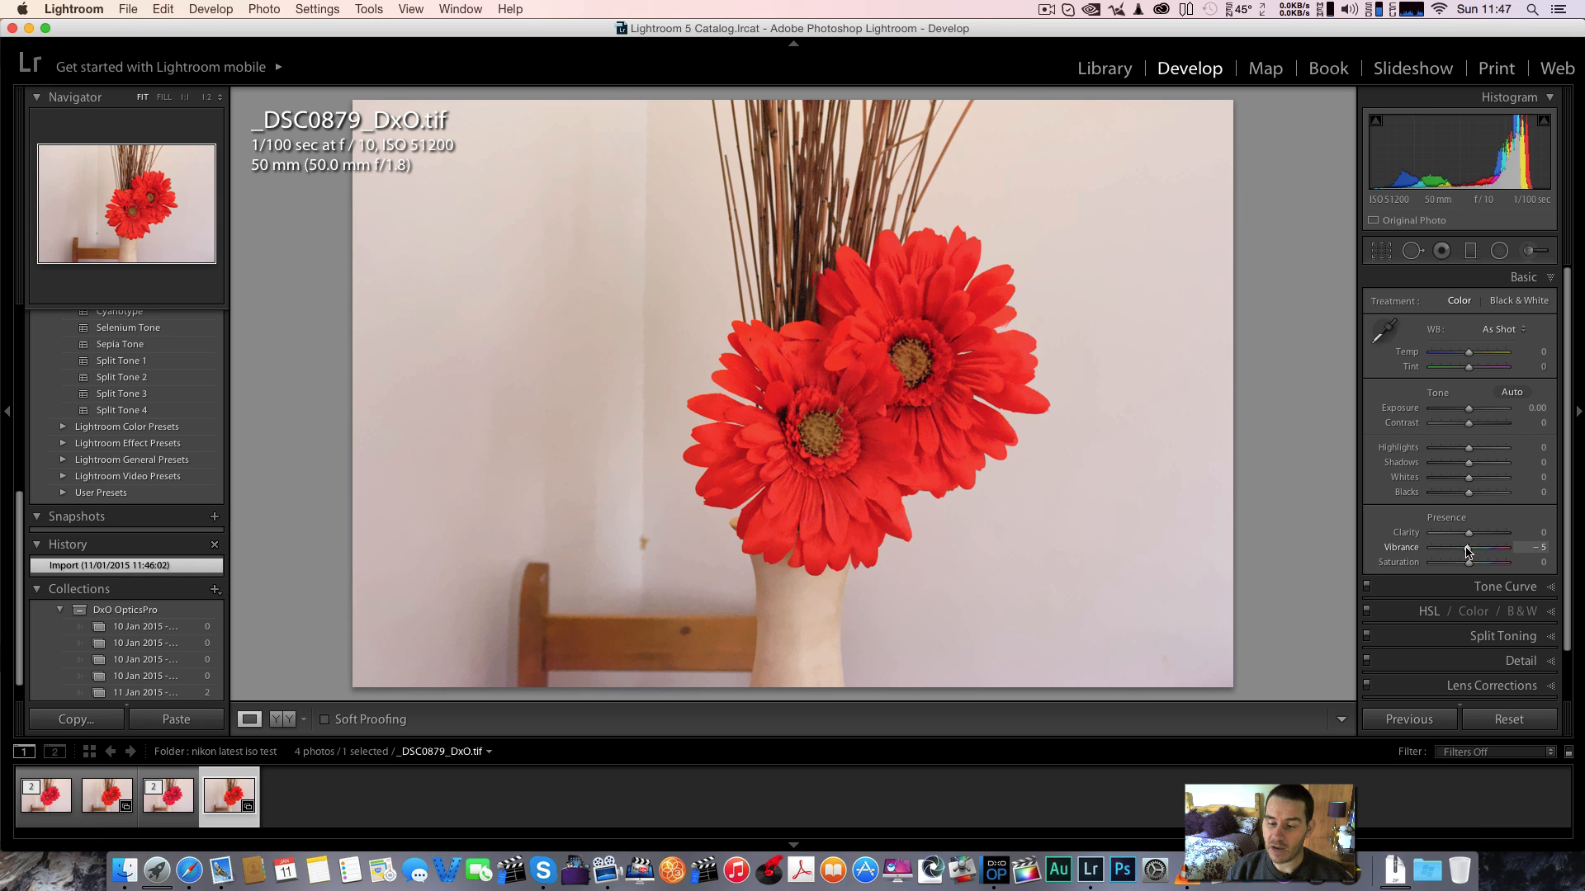
pyautogui.press('Down')
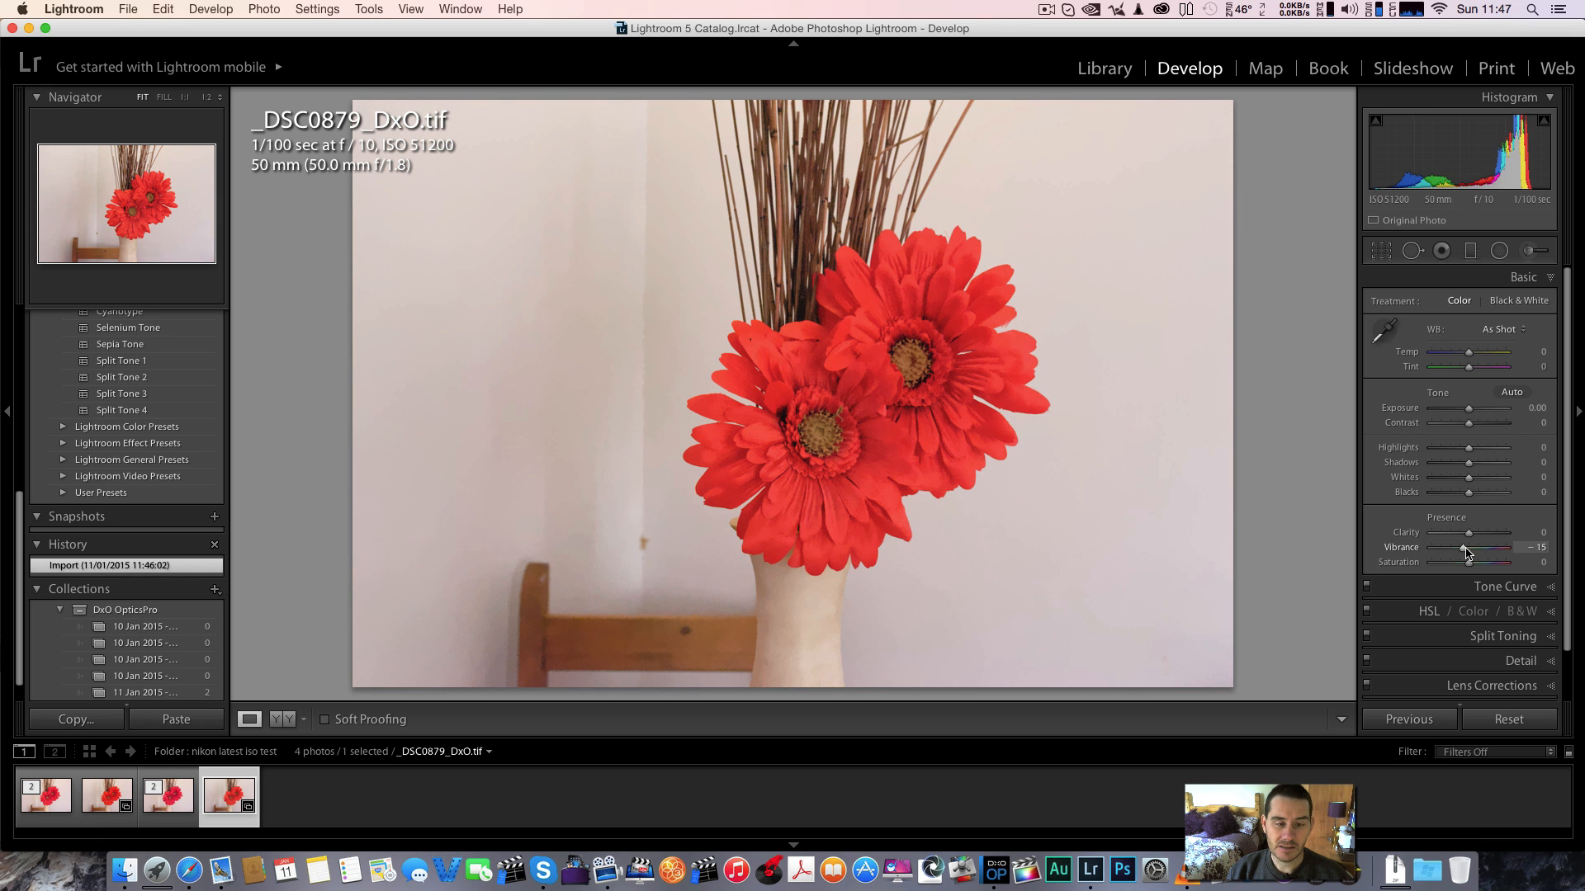
# Alternate between _DSC0879.NEF and _DSC0879_DxO.tif to compare their colours with the reduced vibrance
pyautogui.press('Left')
pyautogui.press('Right')
pyautogui.press('Left')
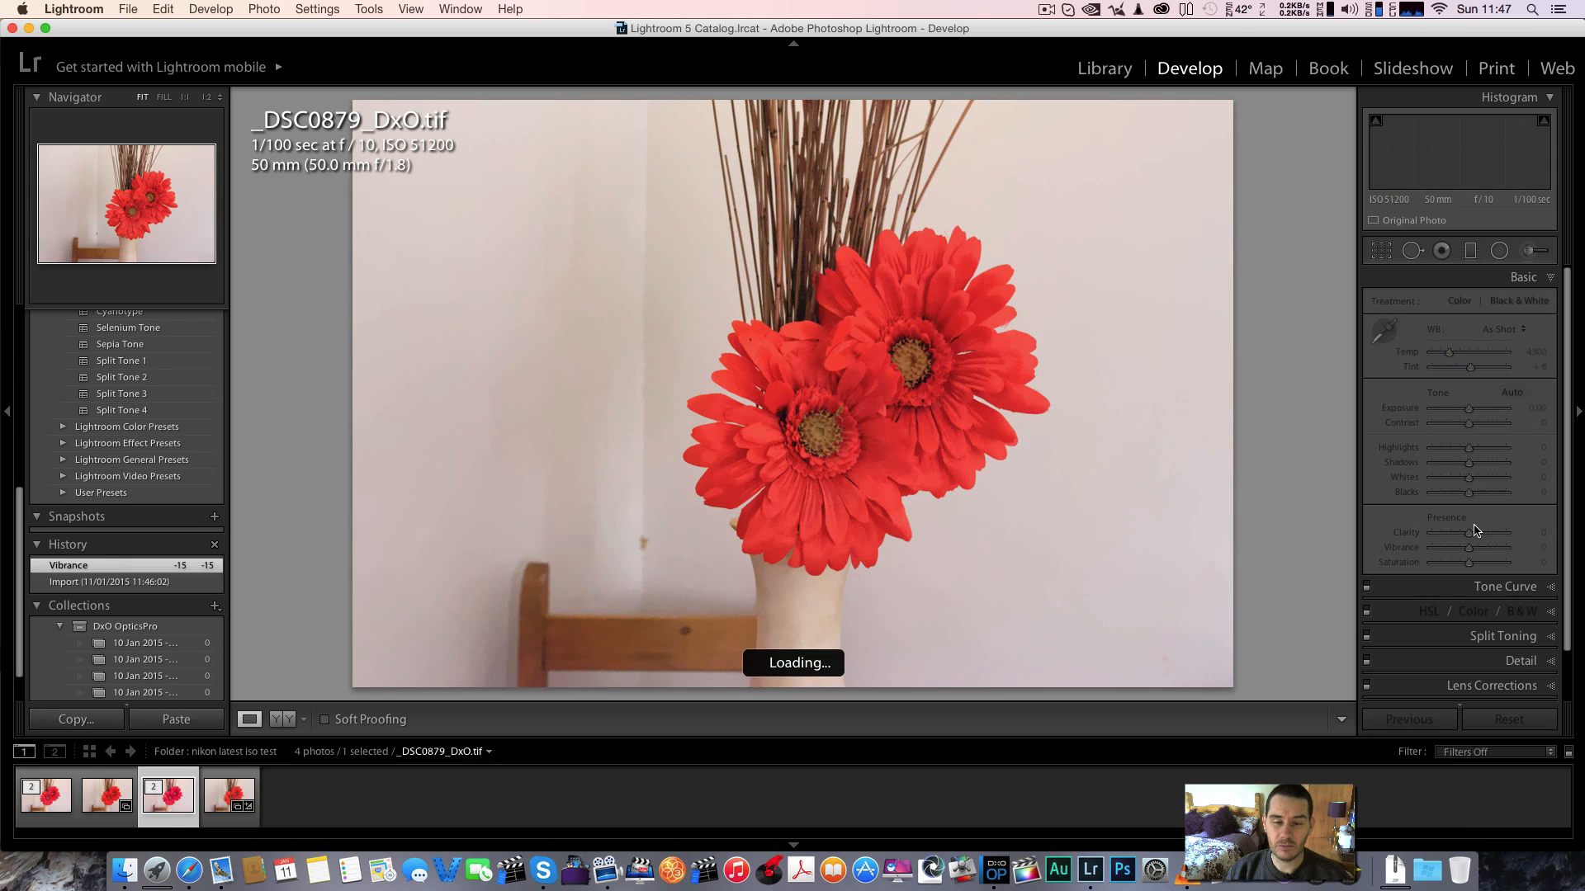
pyautogui.press('Left')
pyautogui.press('Right')
pyautogui.press('Left')
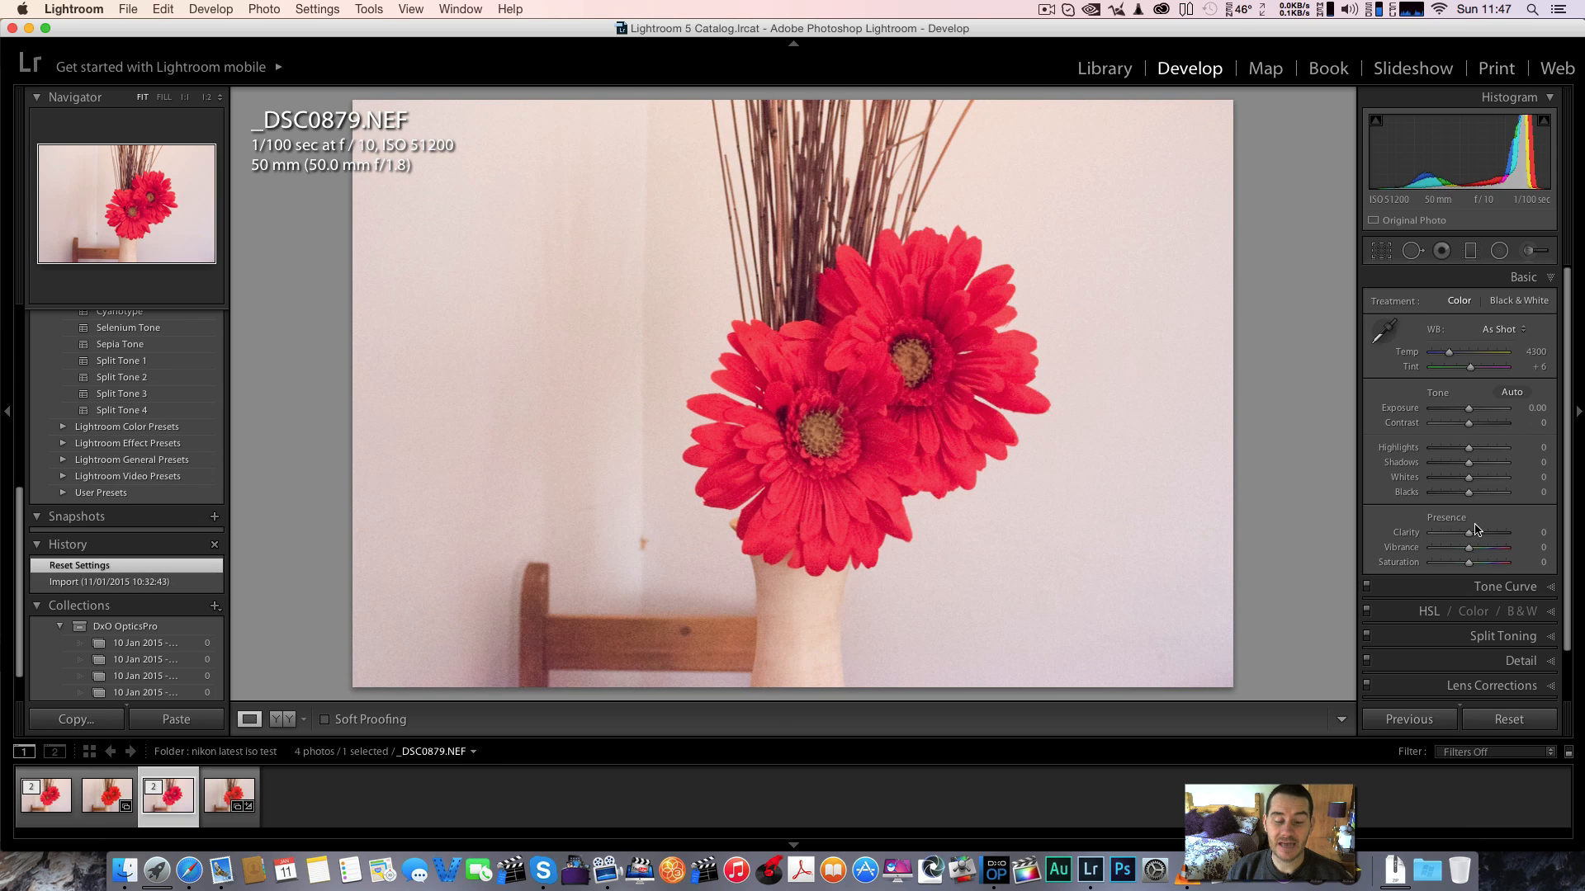
pyautogui.press('Right')
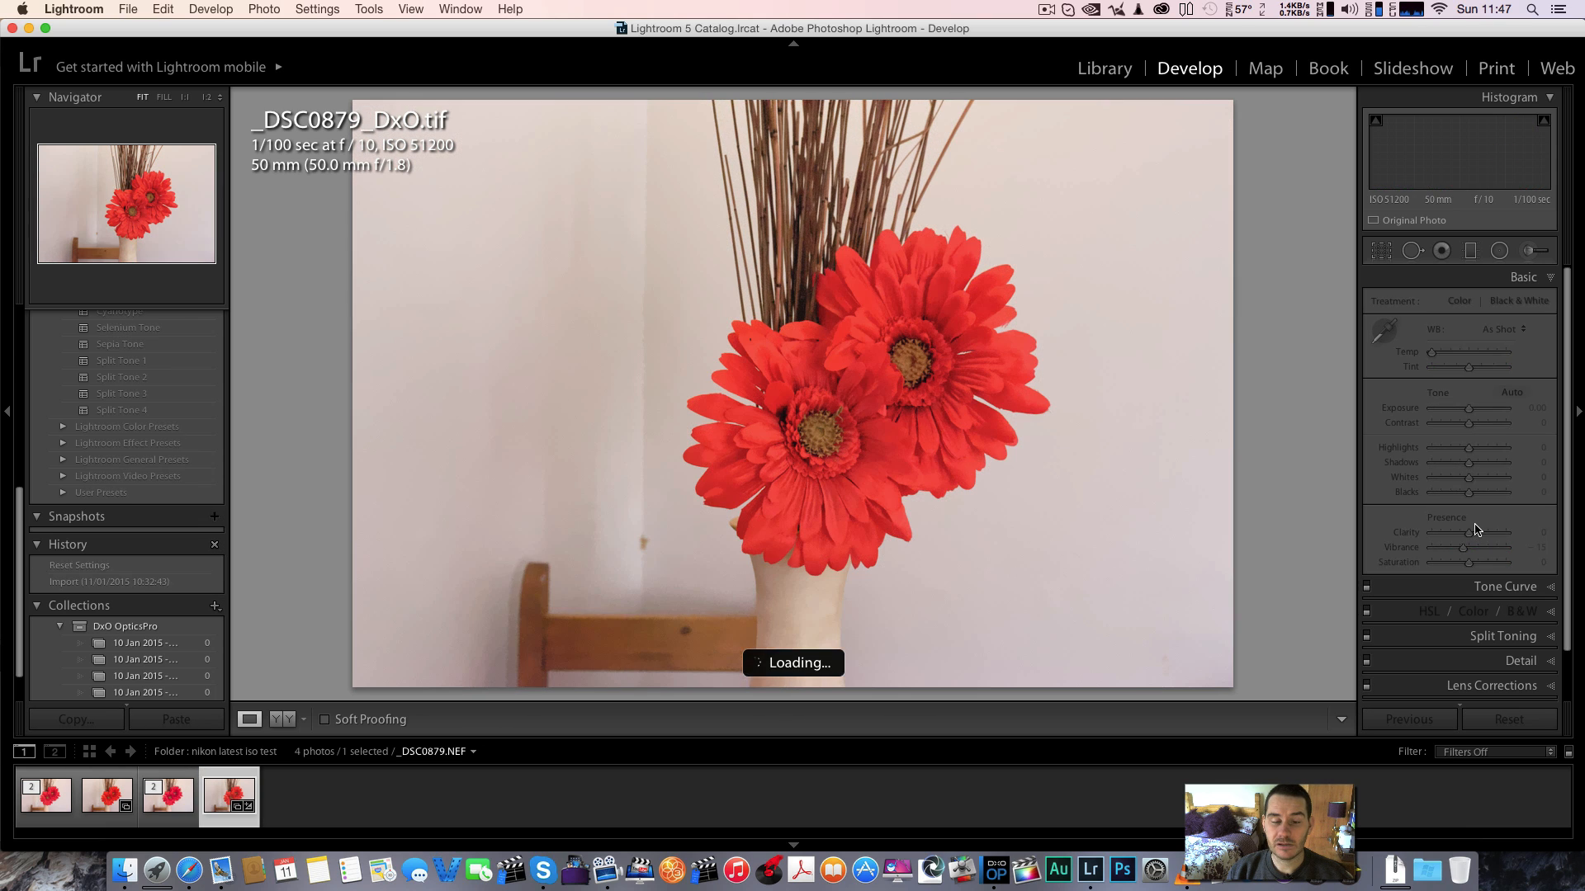
pyautogui.press('Left')
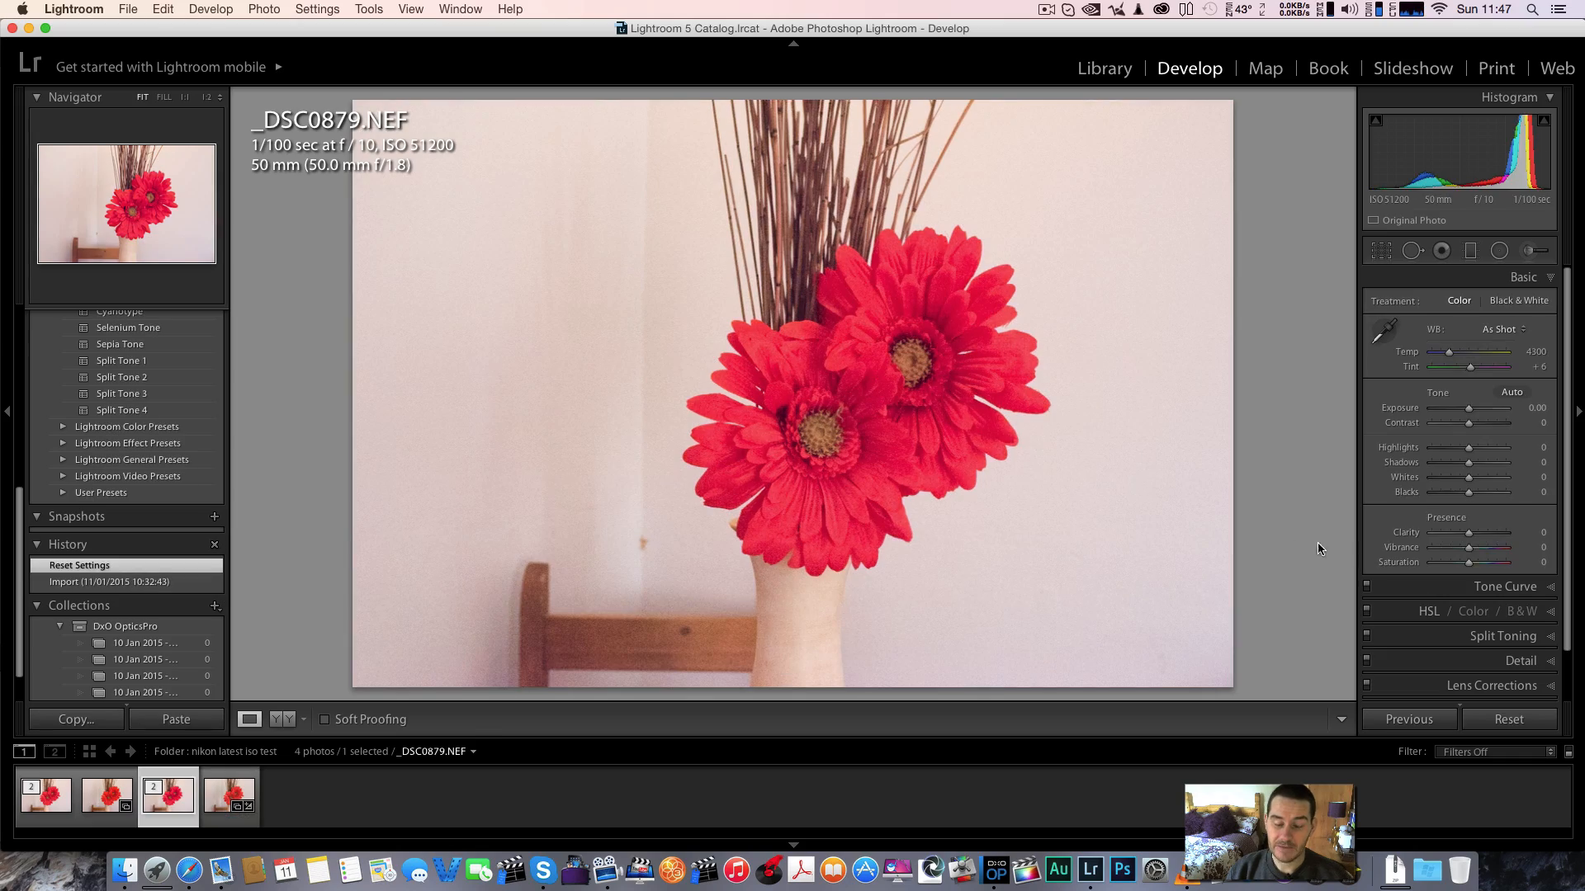
# Compare the flower centre of _DSC0879.NEF and _DSC0879_DxO.tif side by side at 1:1 magnification
pyautogui.click(796, 427)
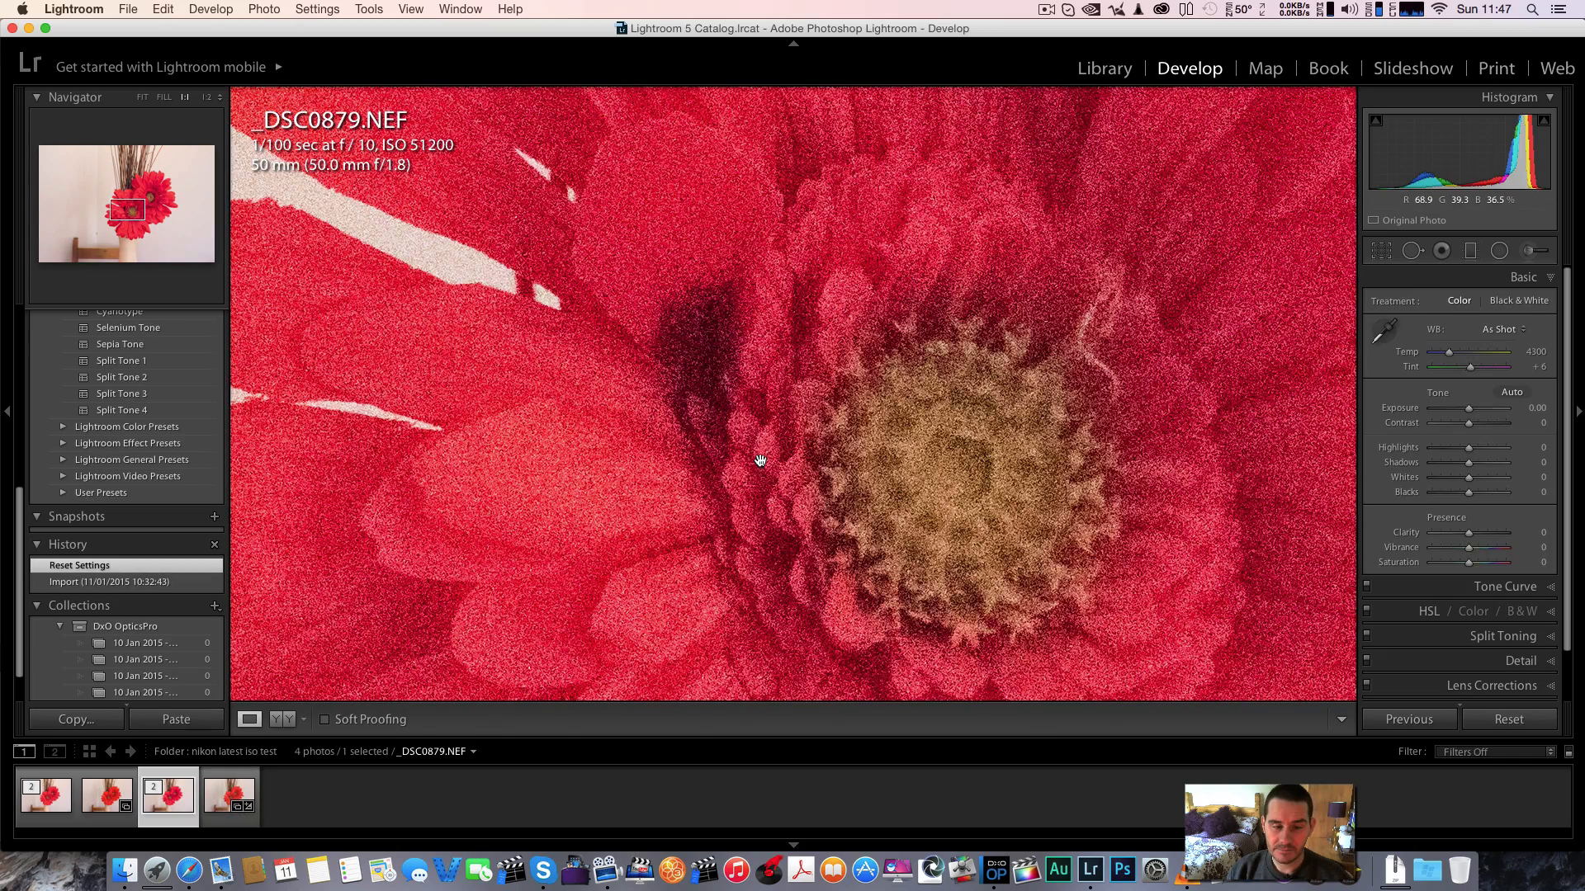
pyautogui.moveTo(763, 462); pyautogui.dragTo(878, 340)
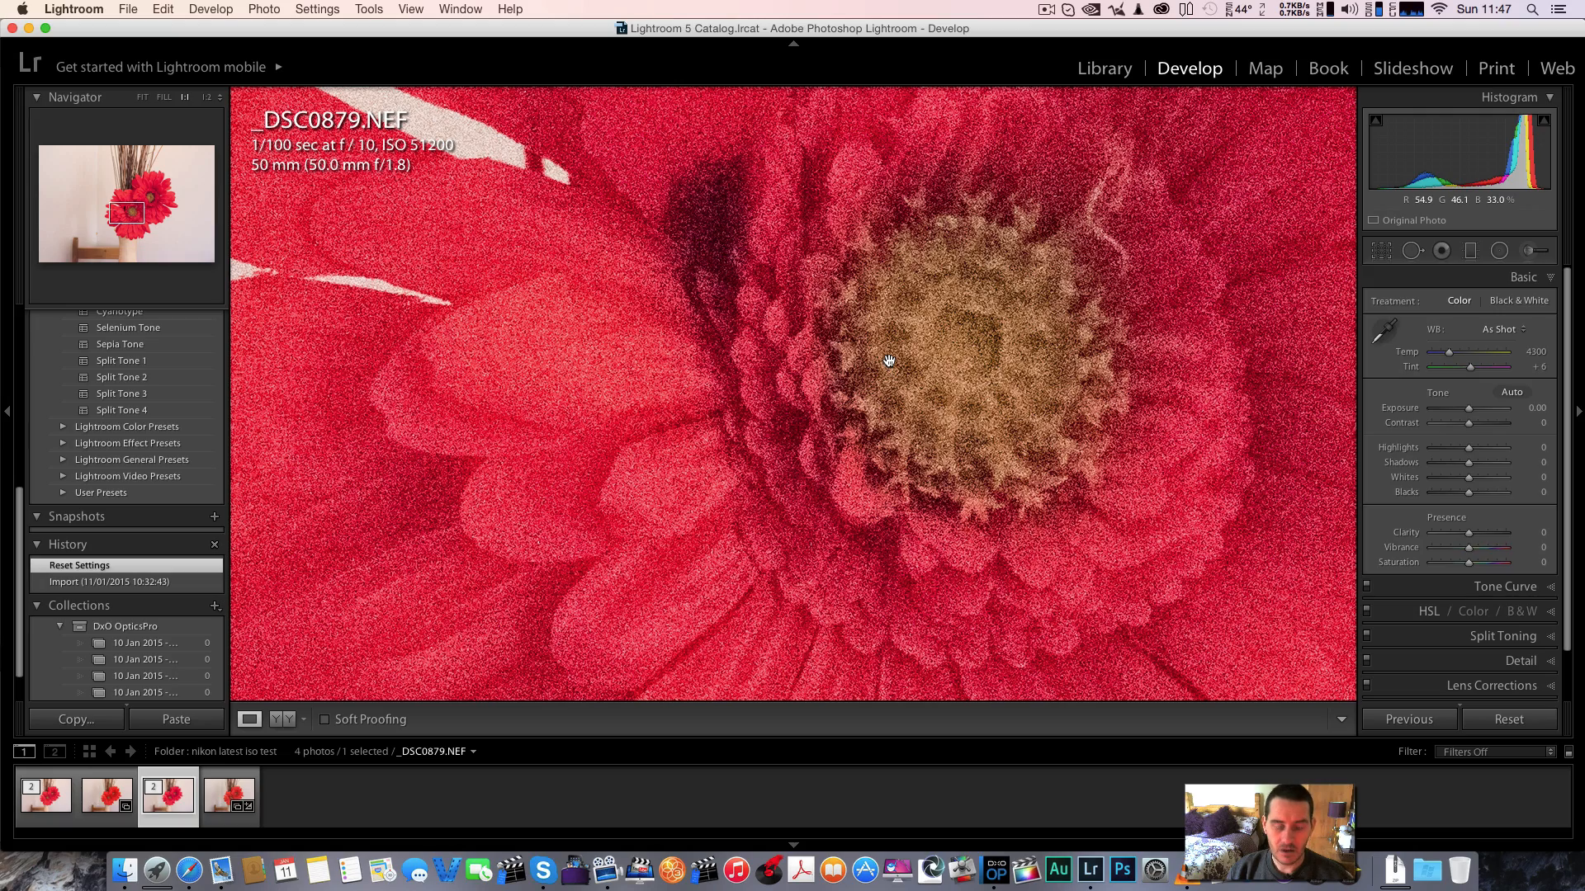
pyautogui.press('c')
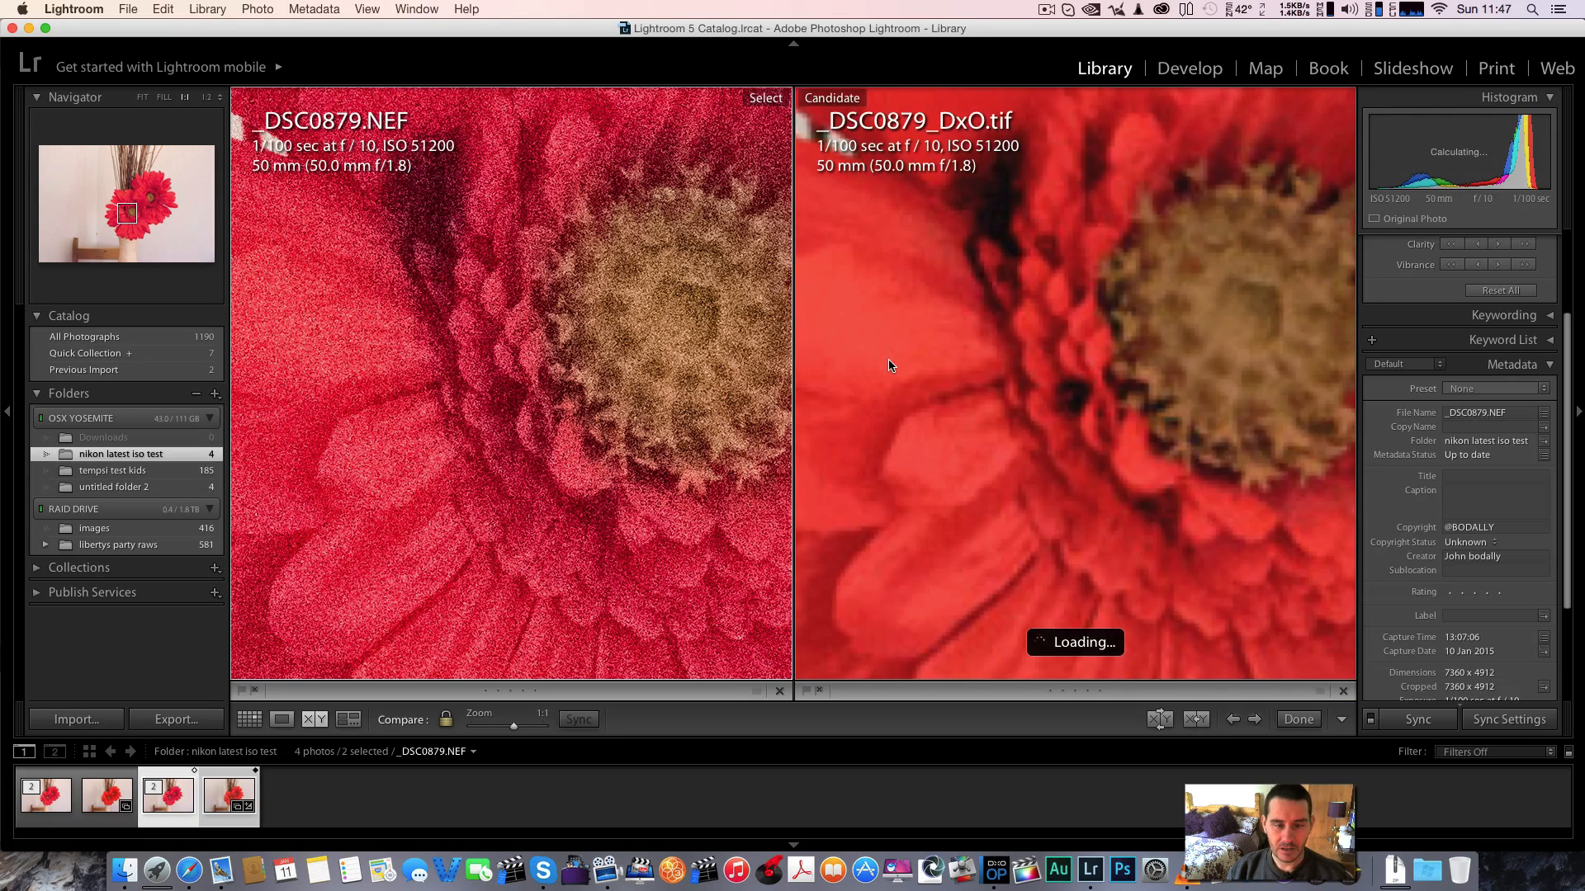
pyautogui.moveTo(716, 358); pyautogui.dragTo(611, 401)
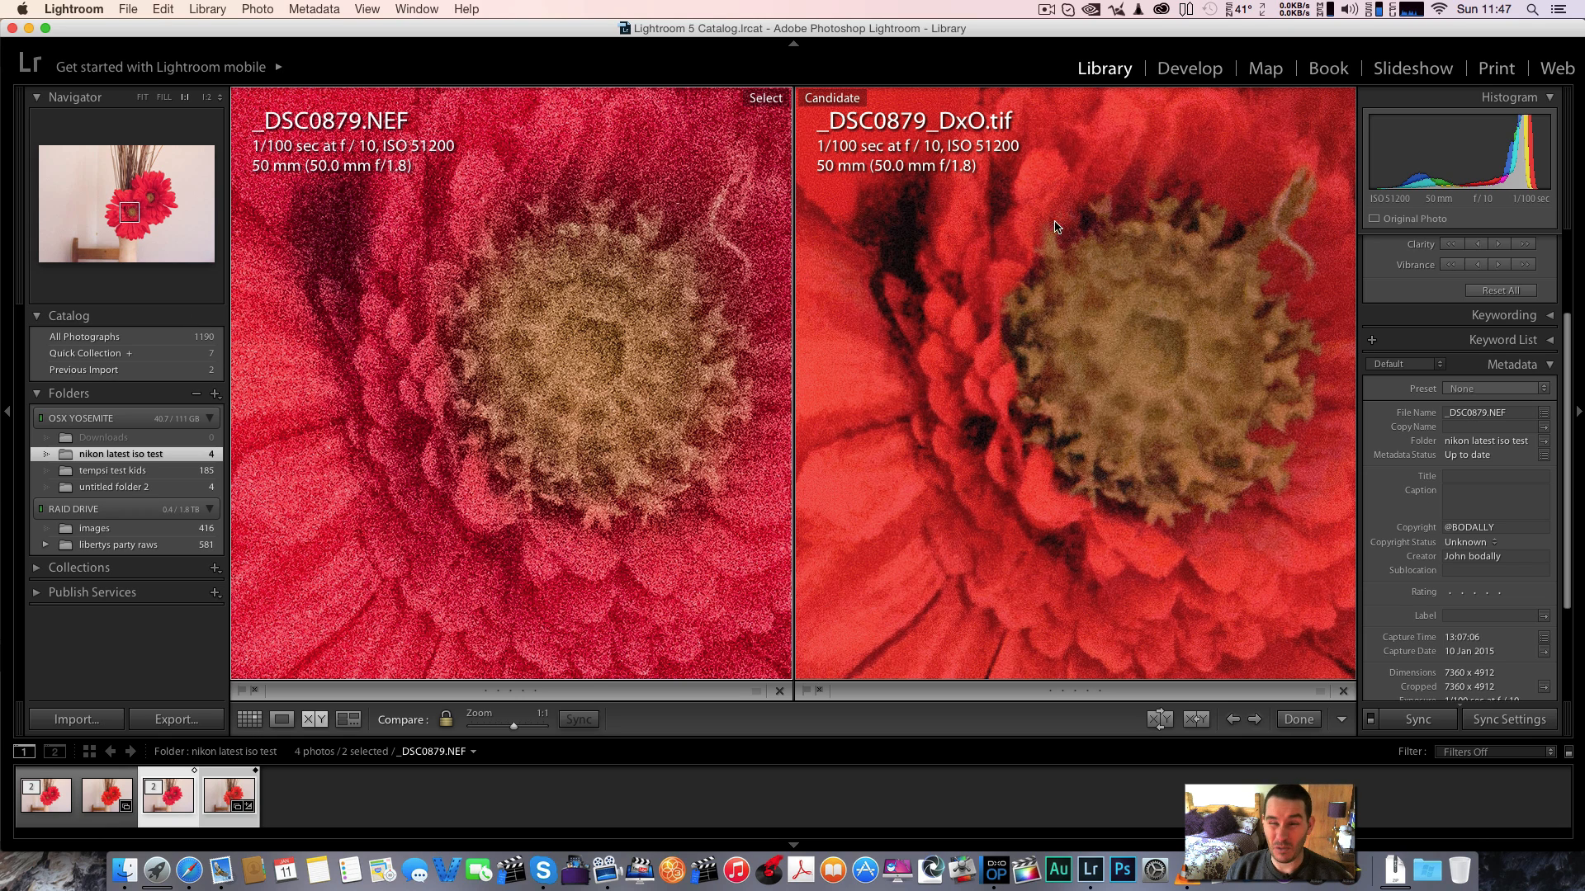
pyautogui.click(982, 360)
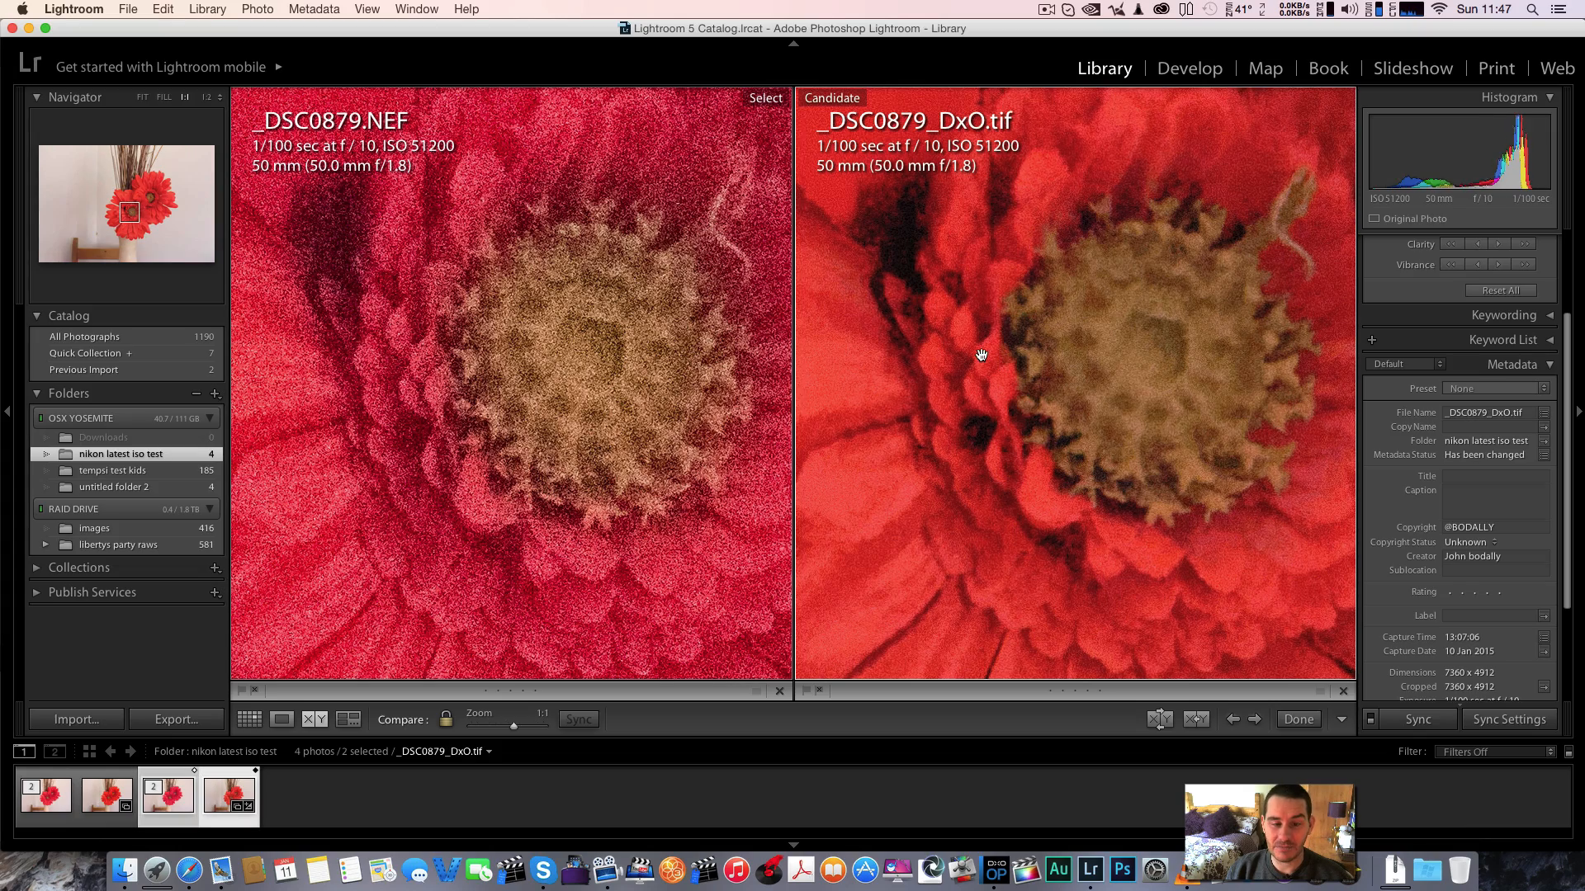
# Compare the vase and chair rail areas of both versions side by side, and return to the single-photo view of _DSC0879.NEF
pyautogui.click(595, 357)
pyautogui.moveTo(595, 357); pyautogui.dragTo(653, 104)
pyautogui.moveTo(667, 337); pyautogui.dragTo(683, 110)
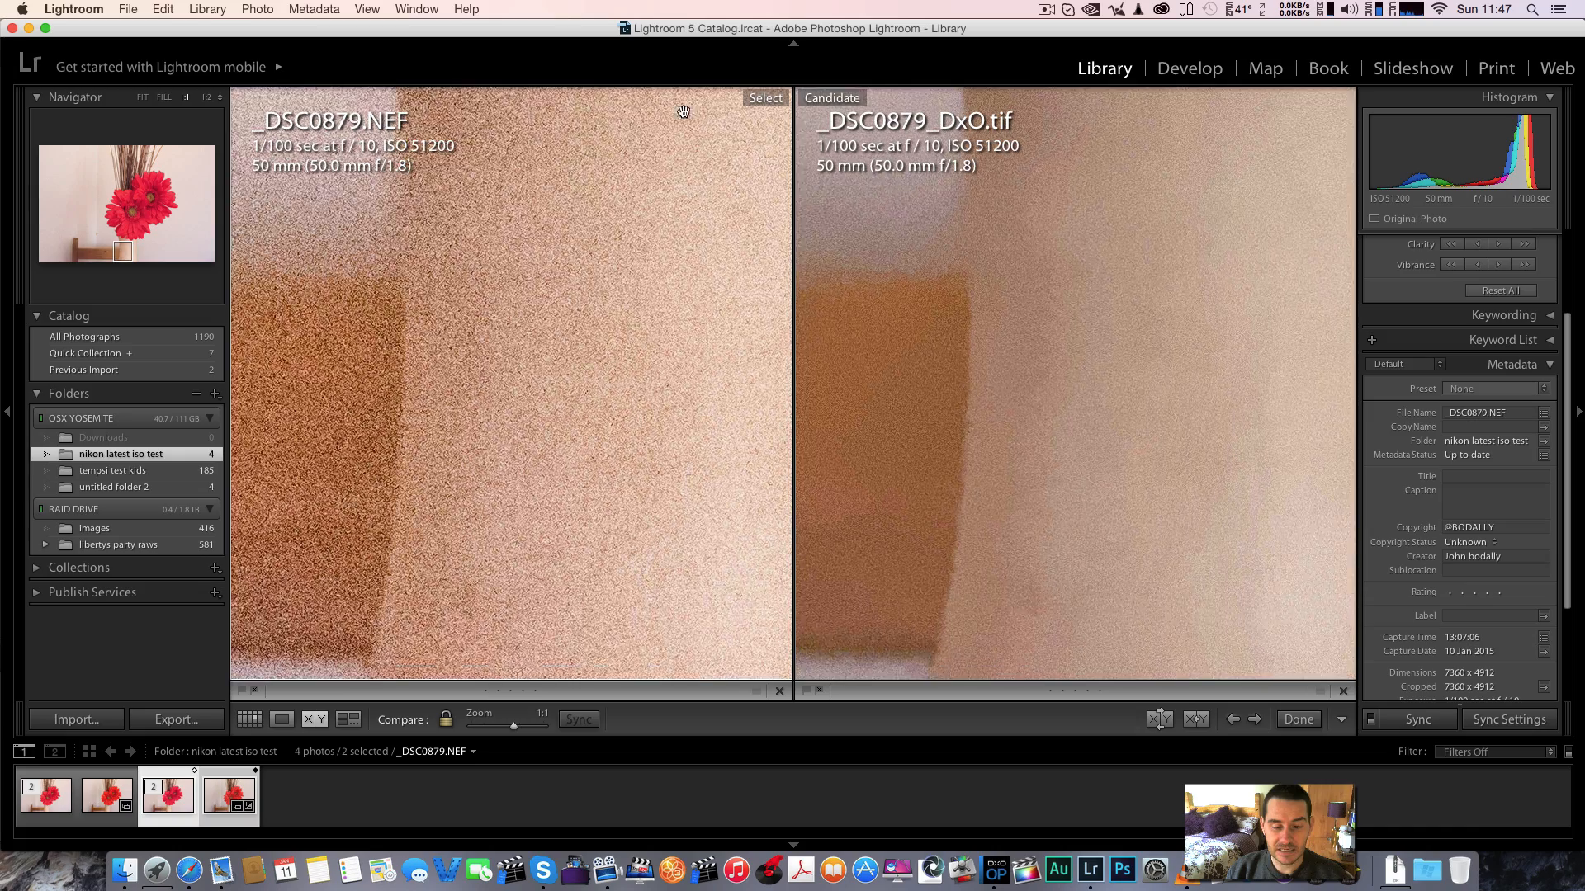
pyautogui.moveTo(577, 312); pyautogui.dragTo(831, 302)
pyautogui.moveTo(635, 324); pyautogui.dragTo(658, 349)
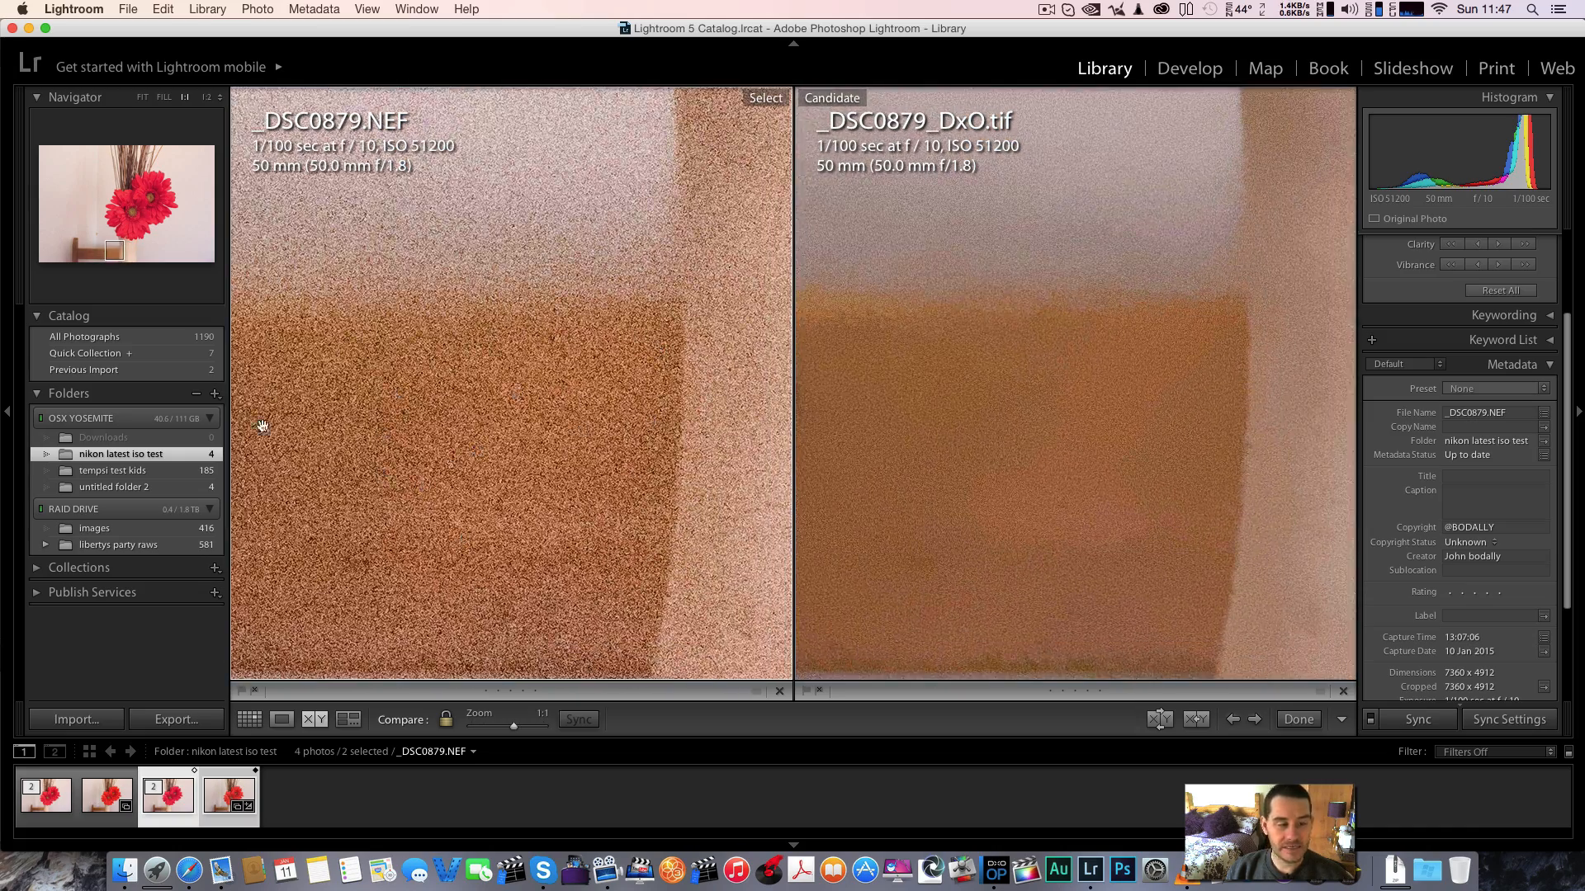
pyautogui.click(1059, 445)
pyautogui.press('e')
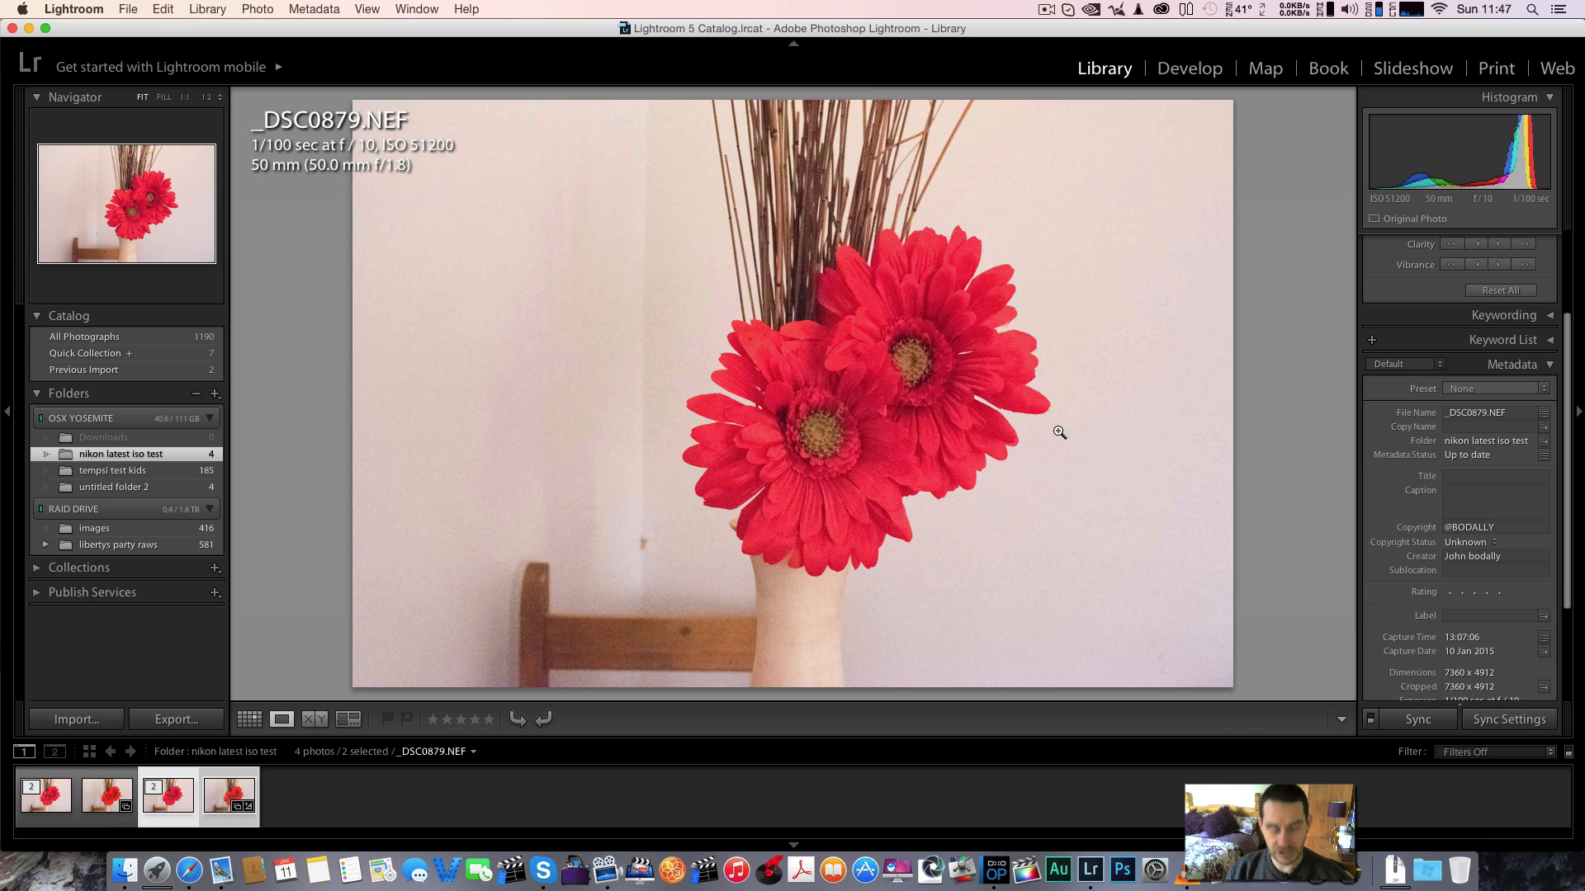
# Open only _DSC0879.NEF in the Develop module and set its Luminance noise reduction to 65, checking the chair rail at 1:1
pyautogui.click(364, 801)
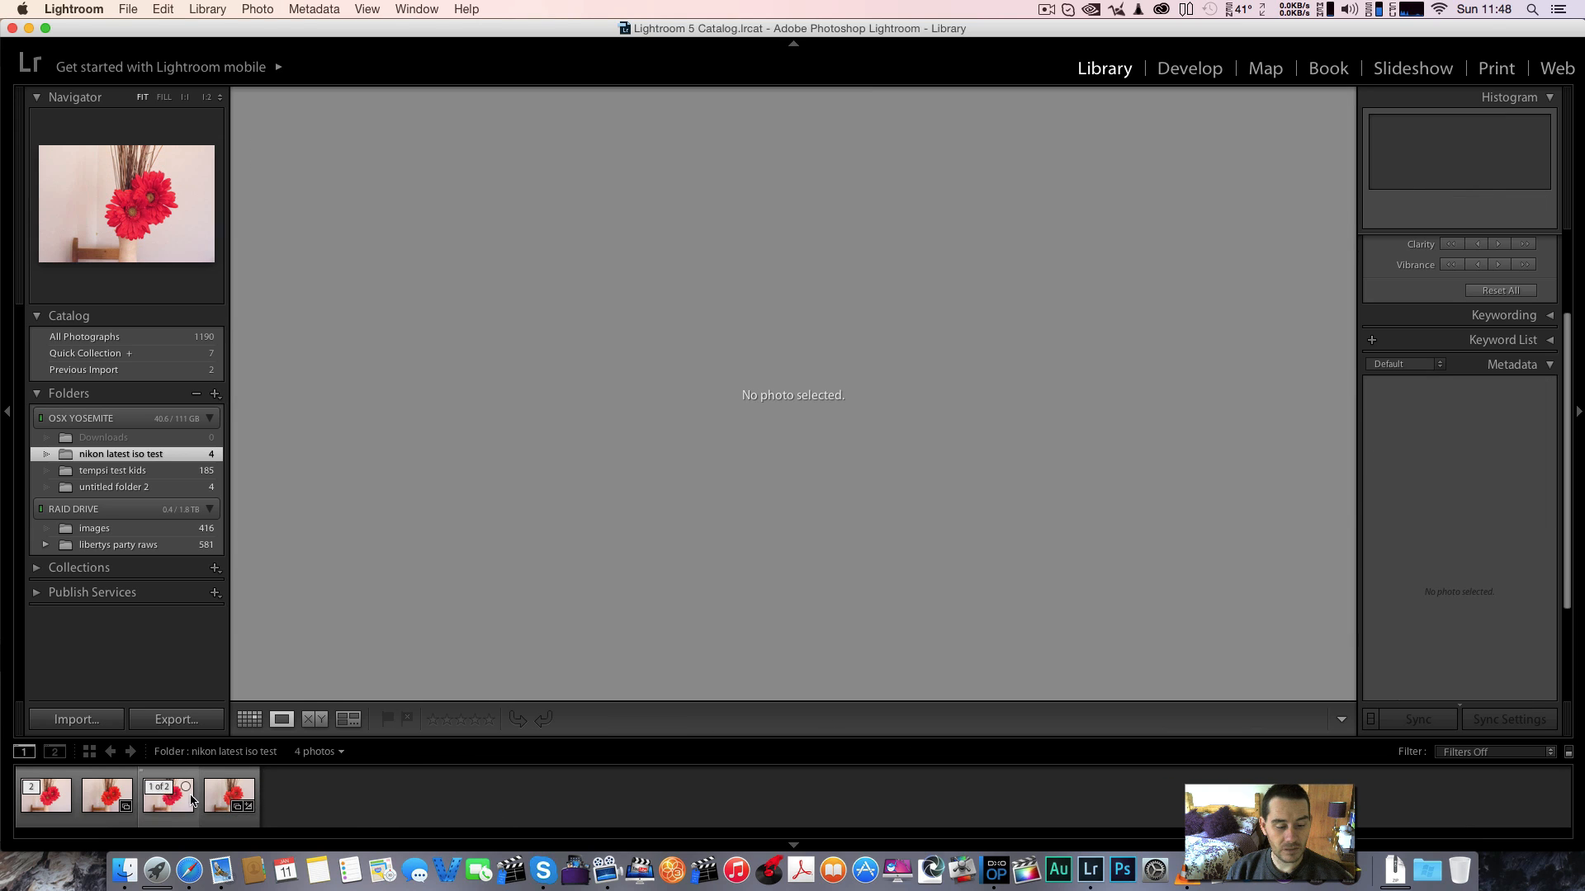
pyautogui.click(165, 802)
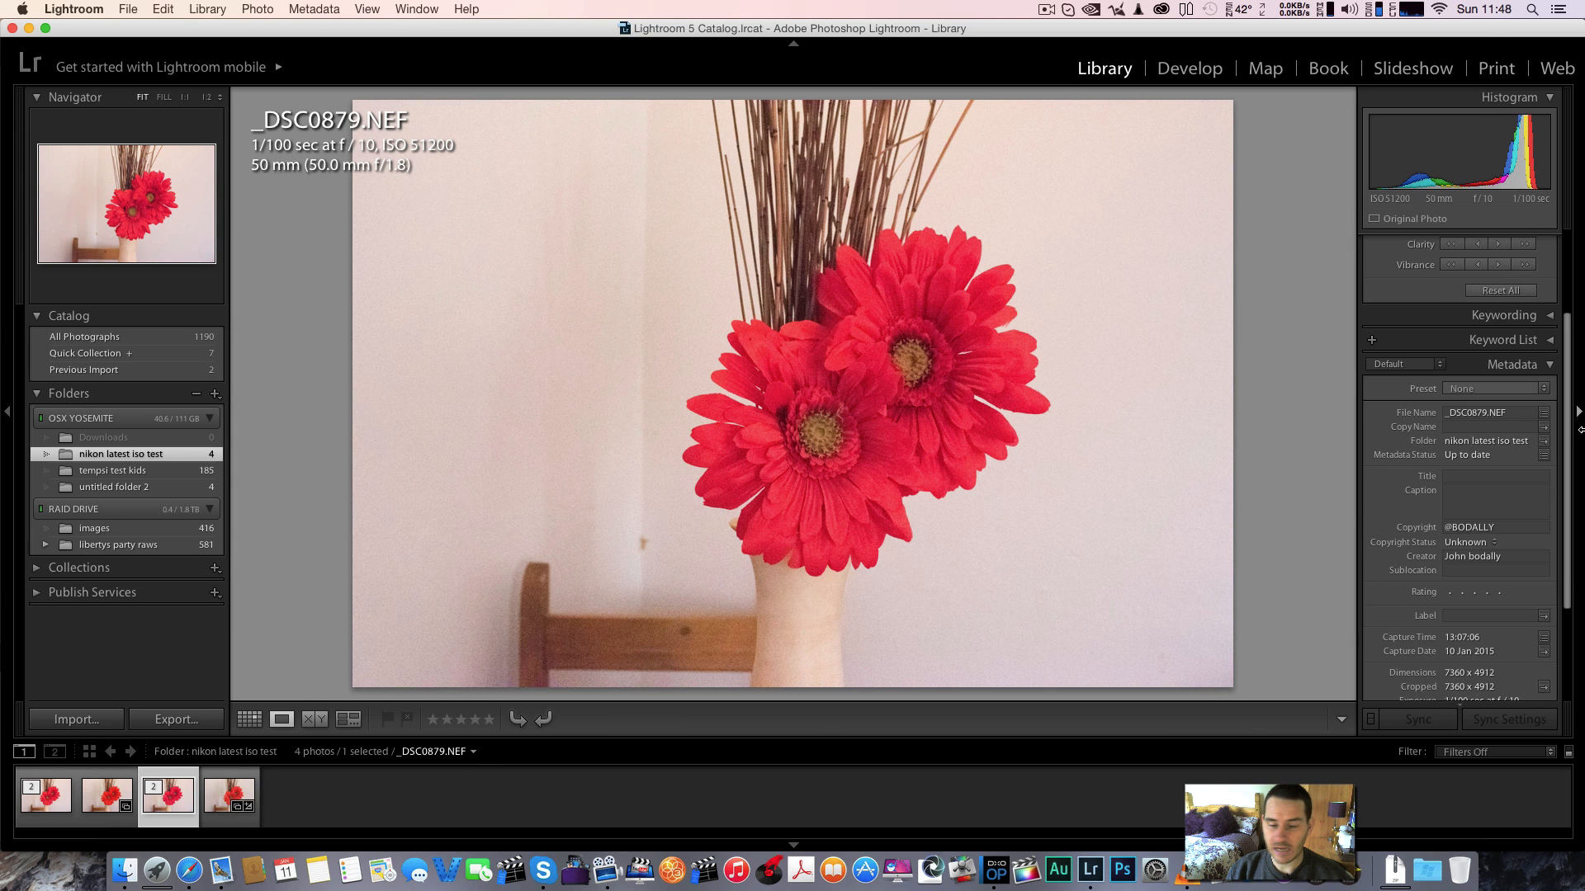
pyautogui.click(1189, 58)
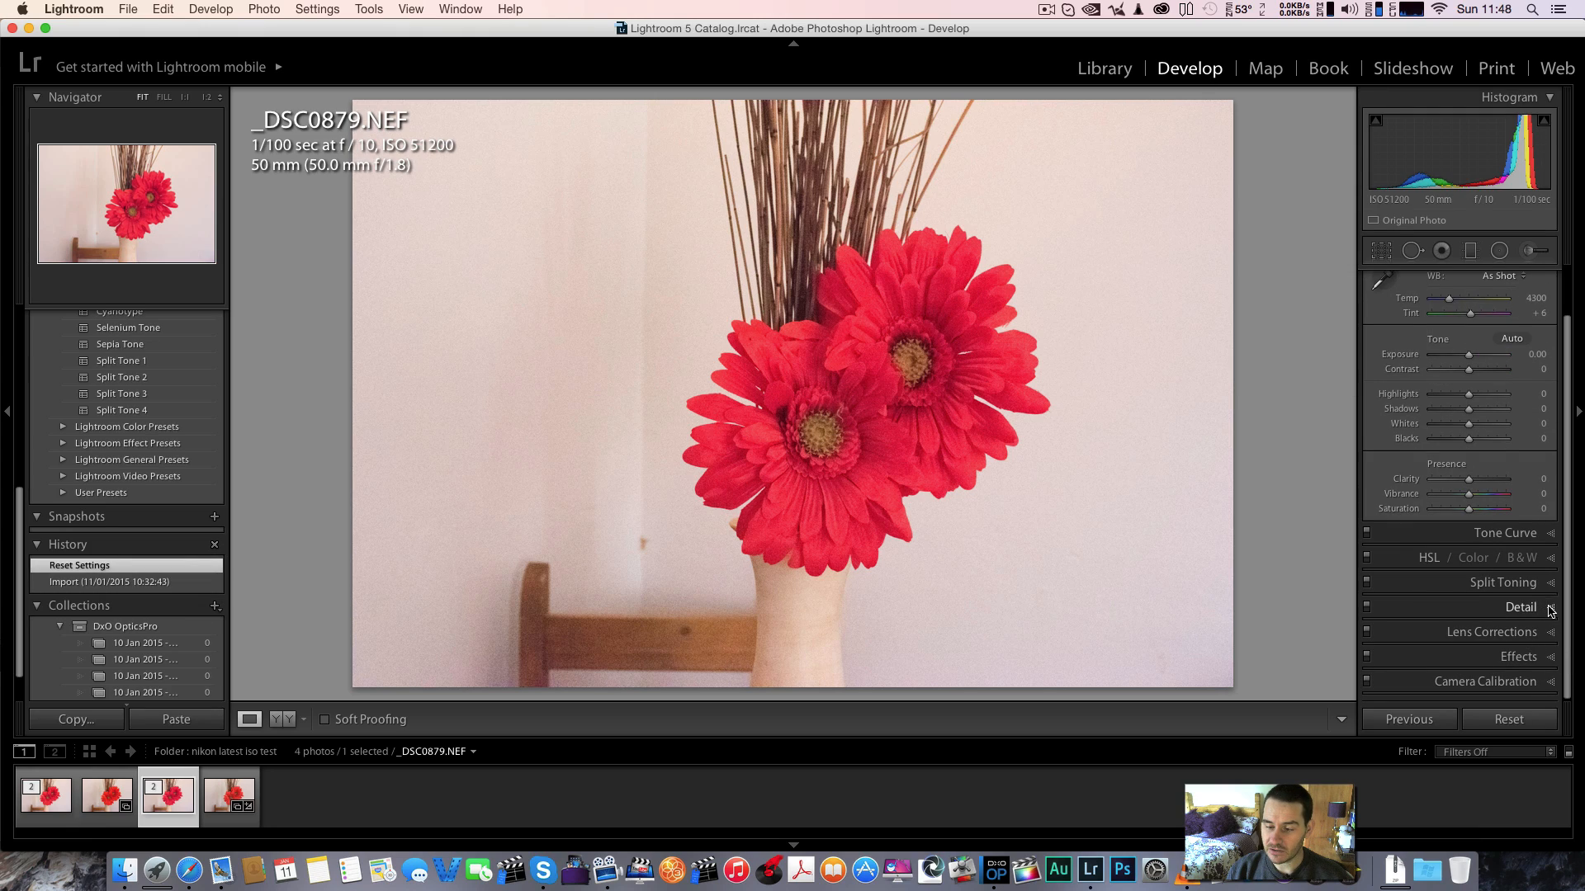
pyautogui.click(1543, 608)
pyautogui.click(689, 656)
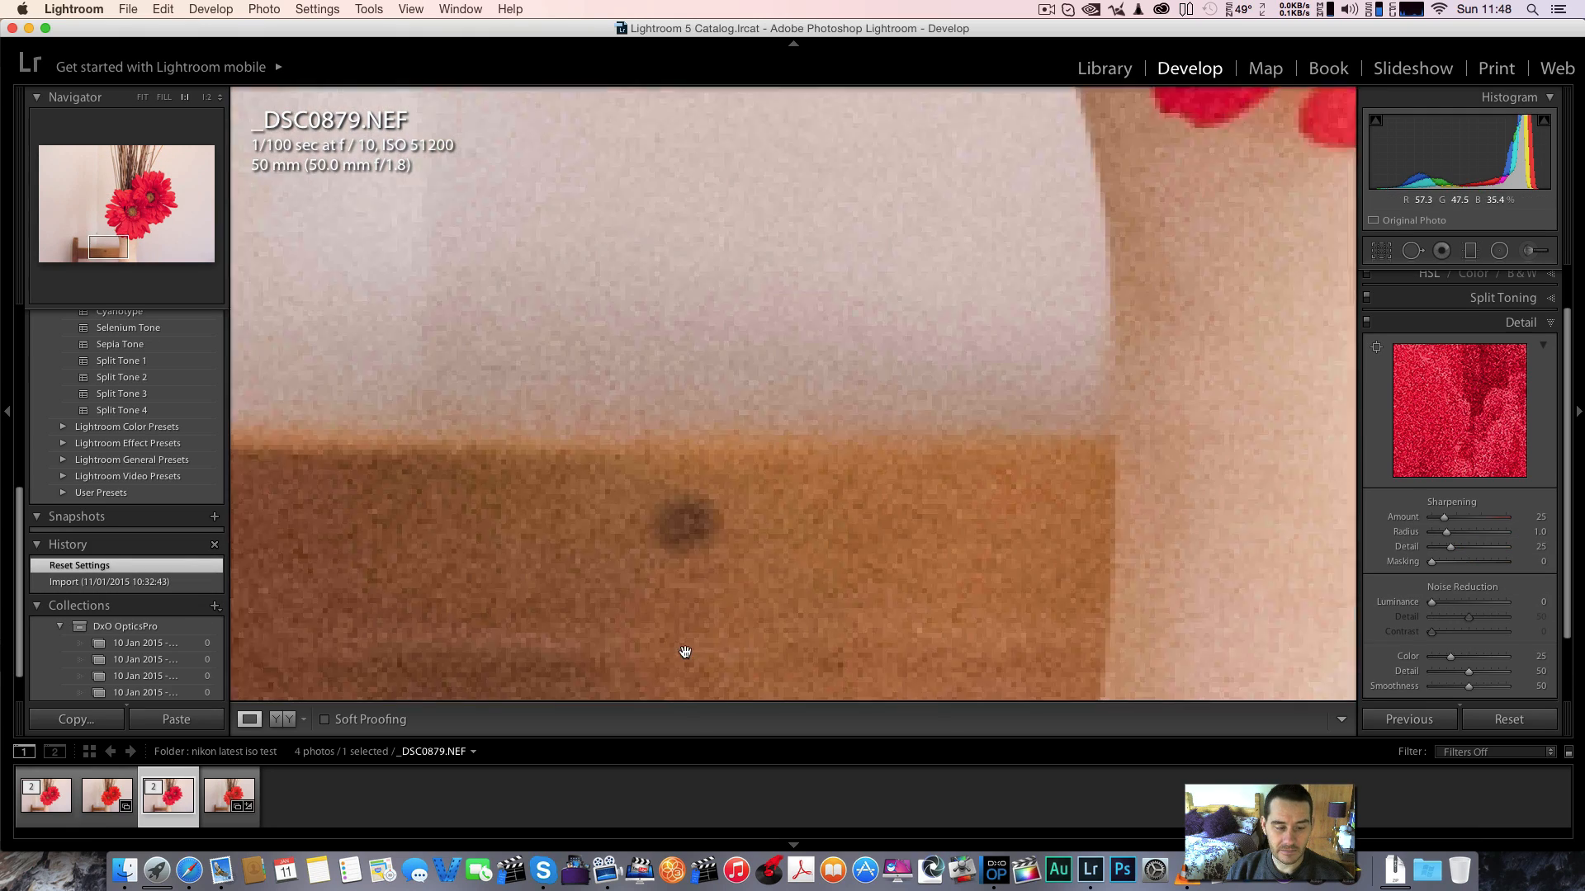
pyautogui.moveTo(834, 525); pyautogui.dragTo(796, 397)
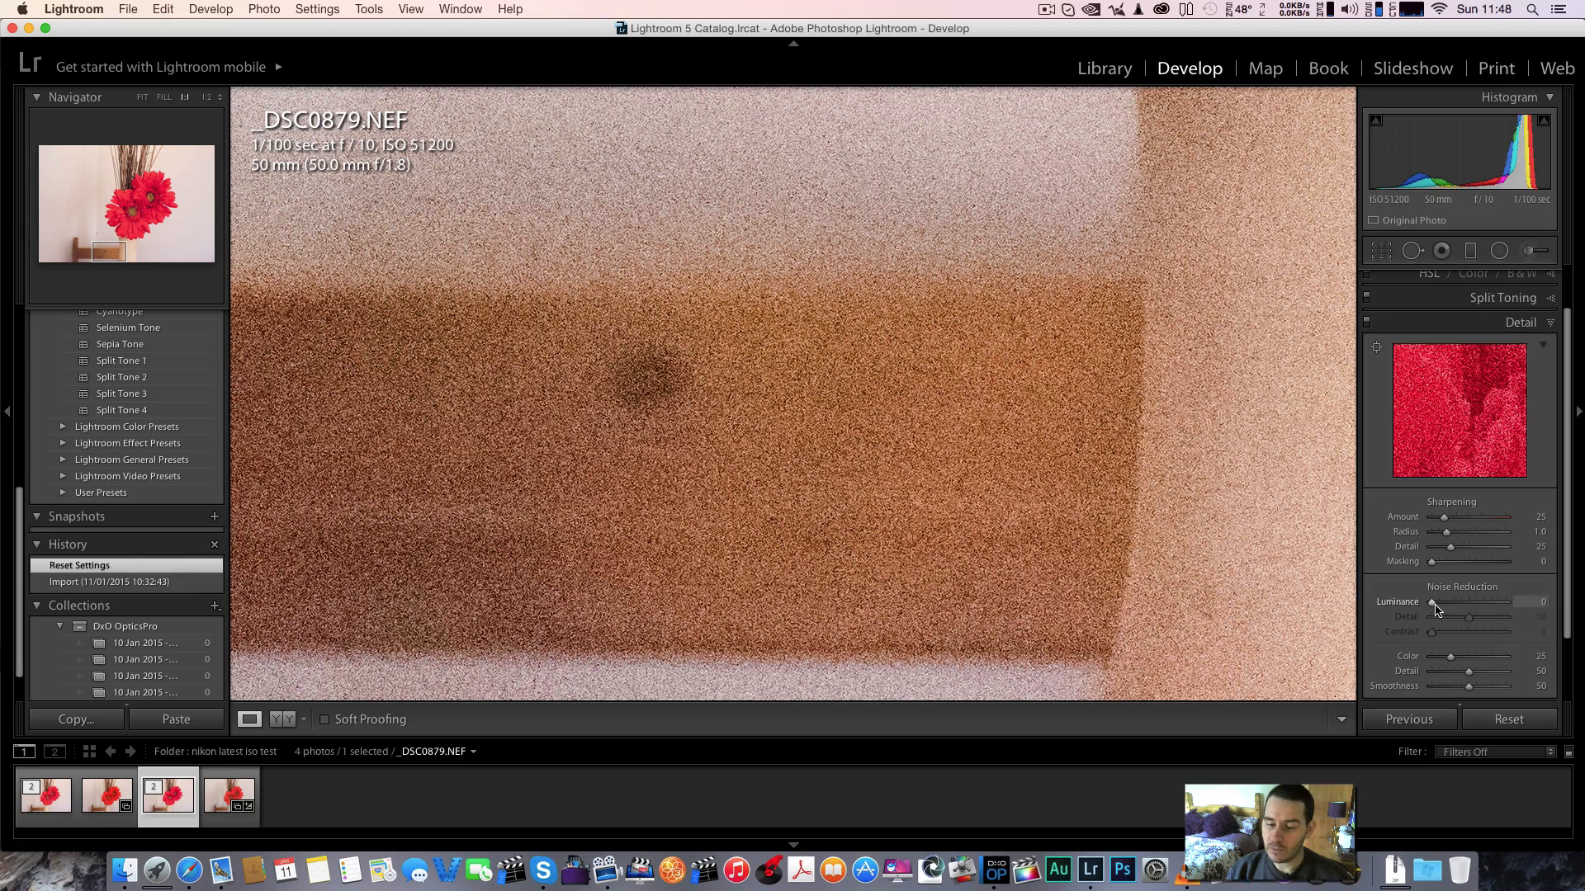
pyautogui.moveTo(1431, 603); pyautogui.dragTo(1443, 611)
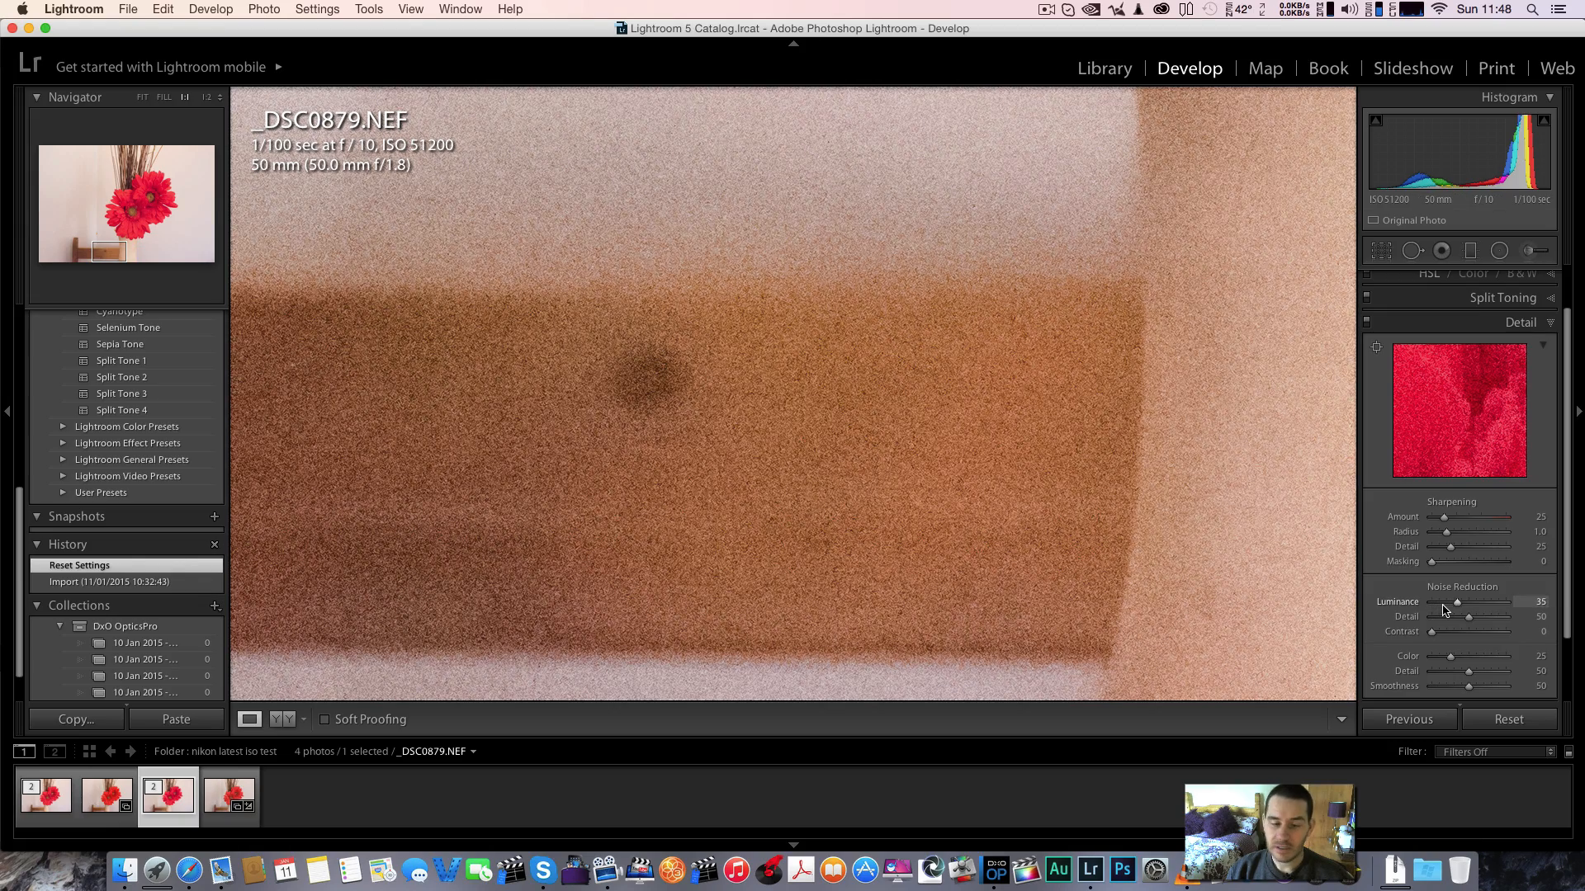
pyautogui.press('Up')
pyautogui.press('Up')
pyautogui.press('Up')
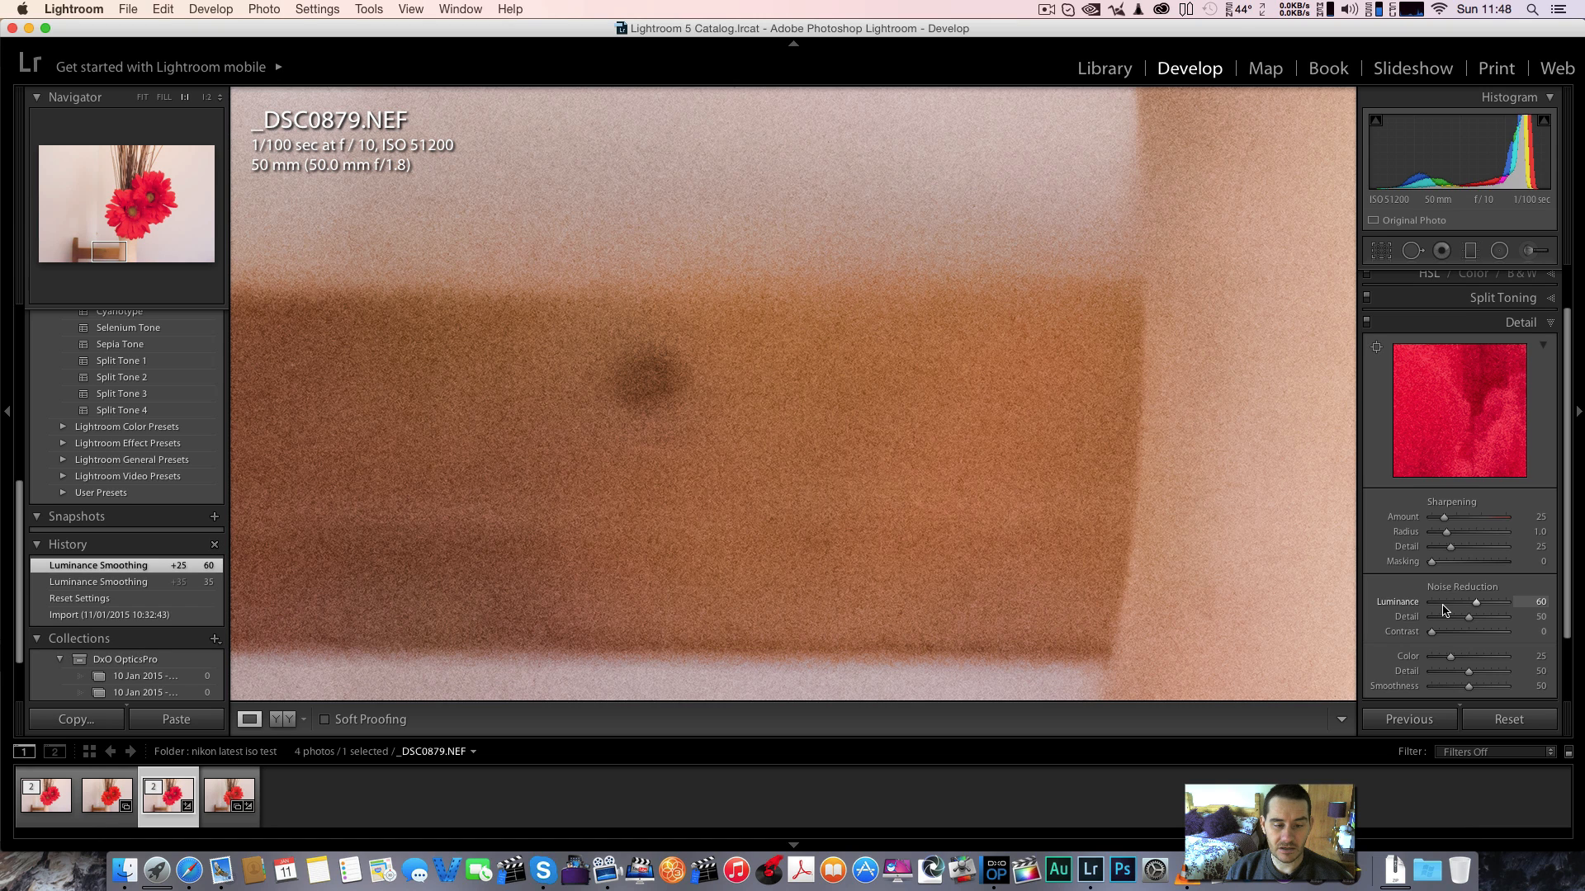
# Compare the chair rail of the noise-reduced _DSC0879.NEF with _DSC0879_DxO.tif side by side at 1:1
pyautogui.click(741, 465)
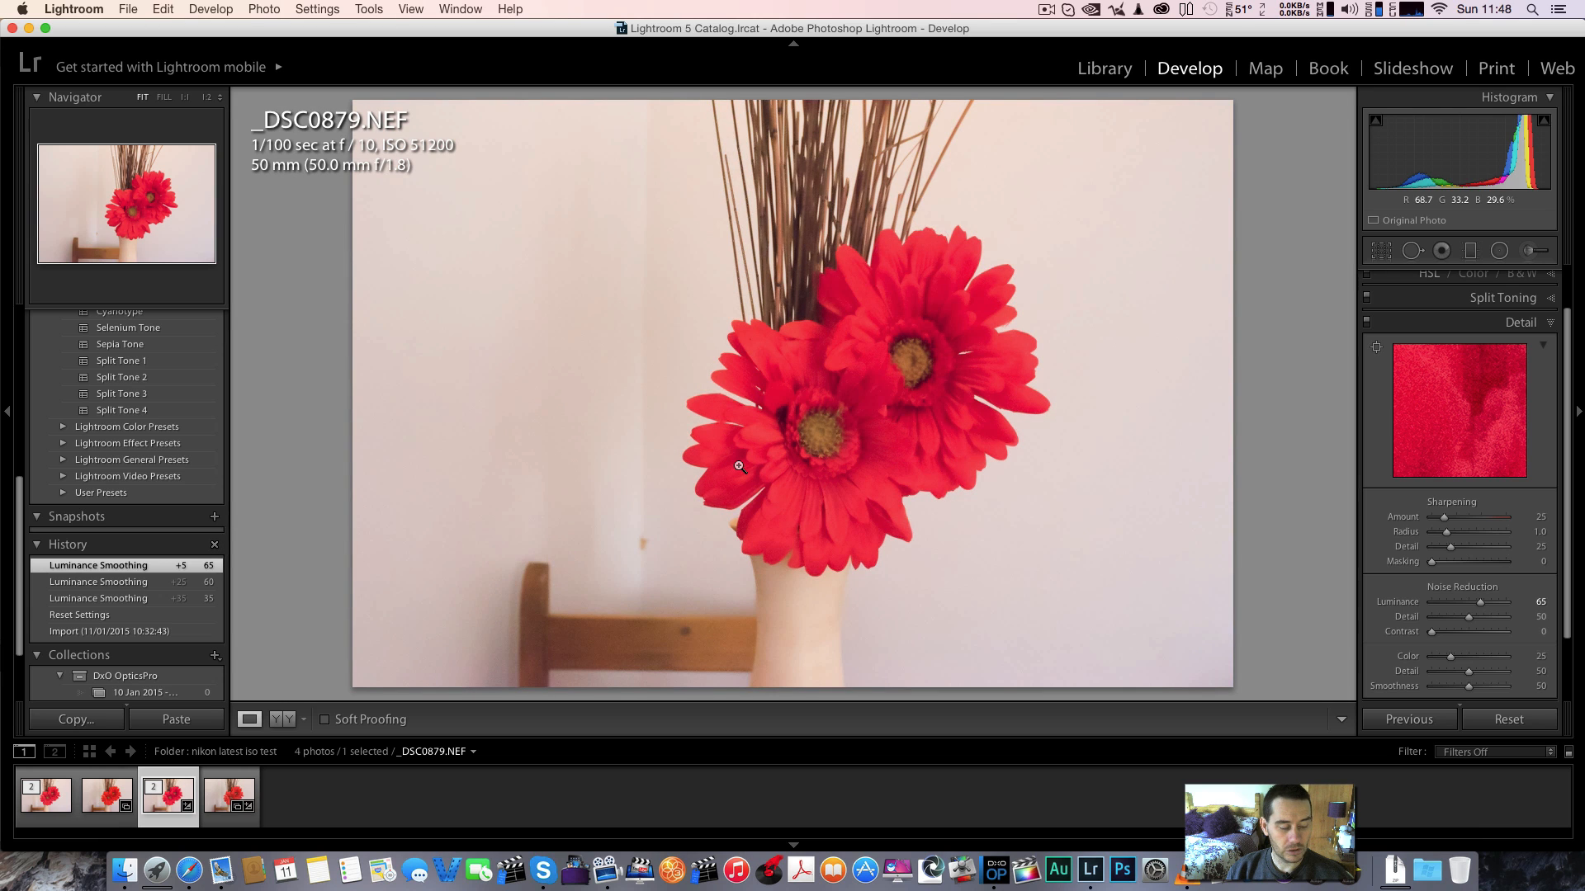
pyautogui.press('c')
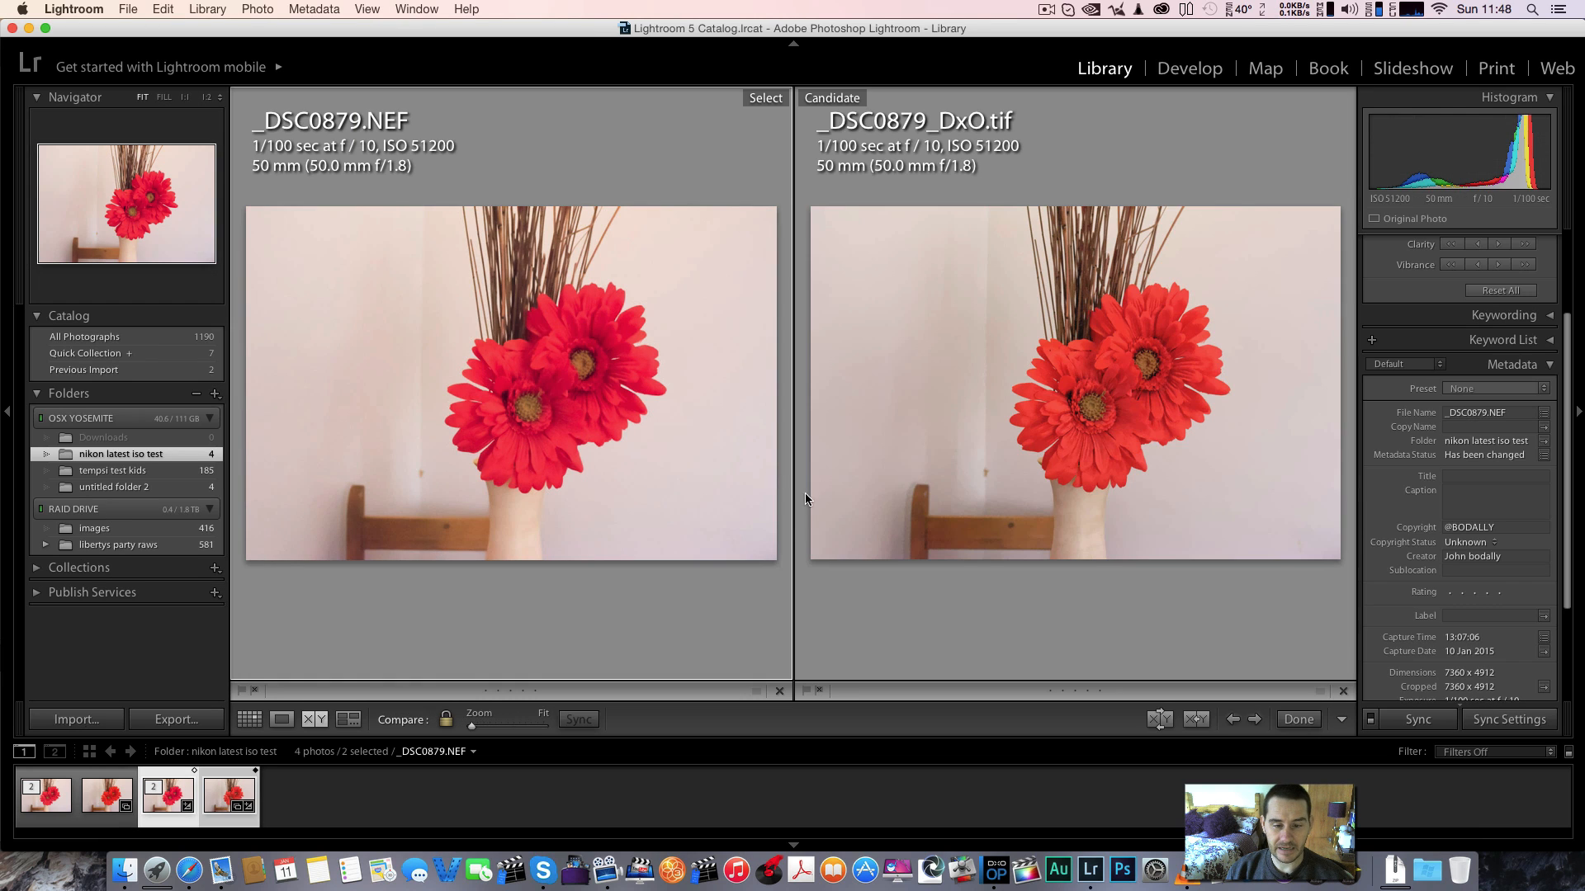
pyautogui.click(458, 527)
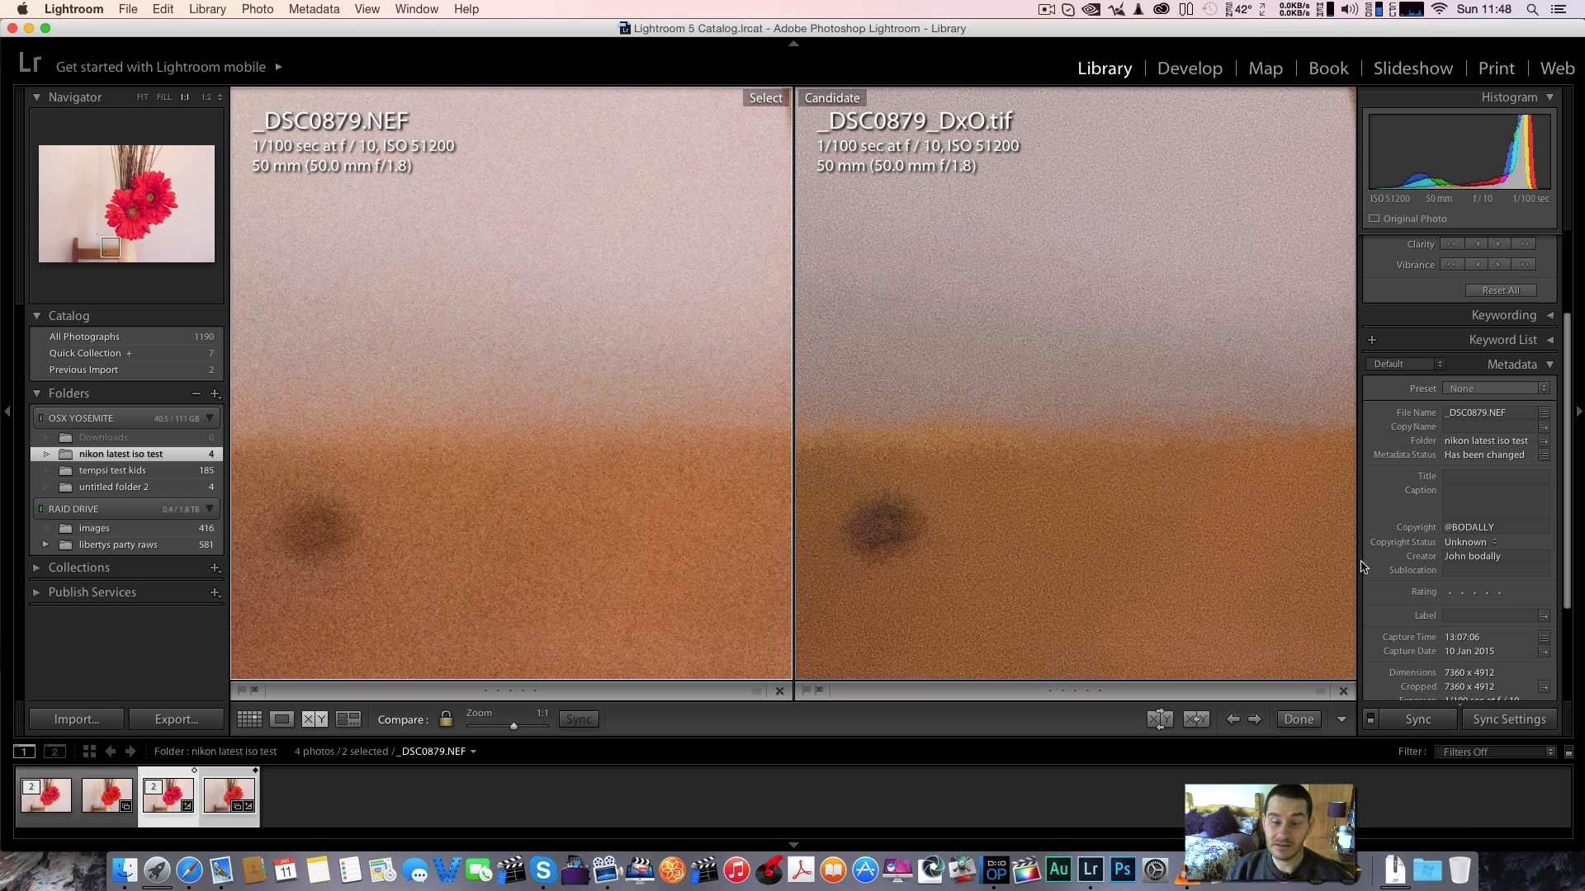
# Try a Luminance noise reduction of 75 on _DSC0879.NEF and compare it side by side with _DSC0879_DxO.tif
pyautogui.click(1213, 72)
pyautogui.moveTo(1492, 605); pyautogui.dragTo(1493, 605)
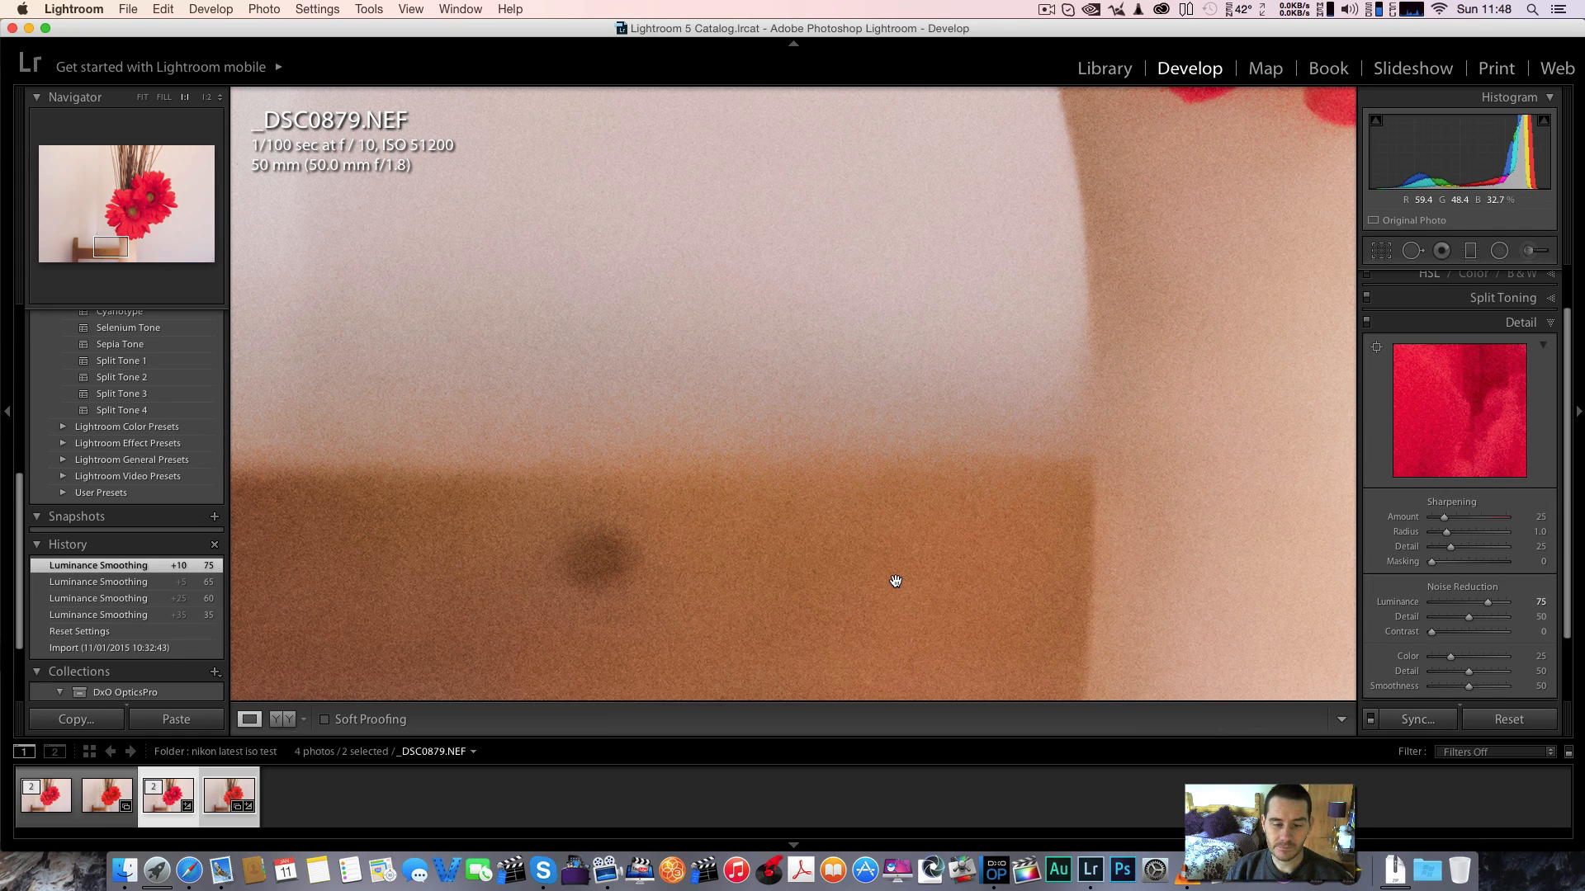
pyautogui.click(1131, 73)
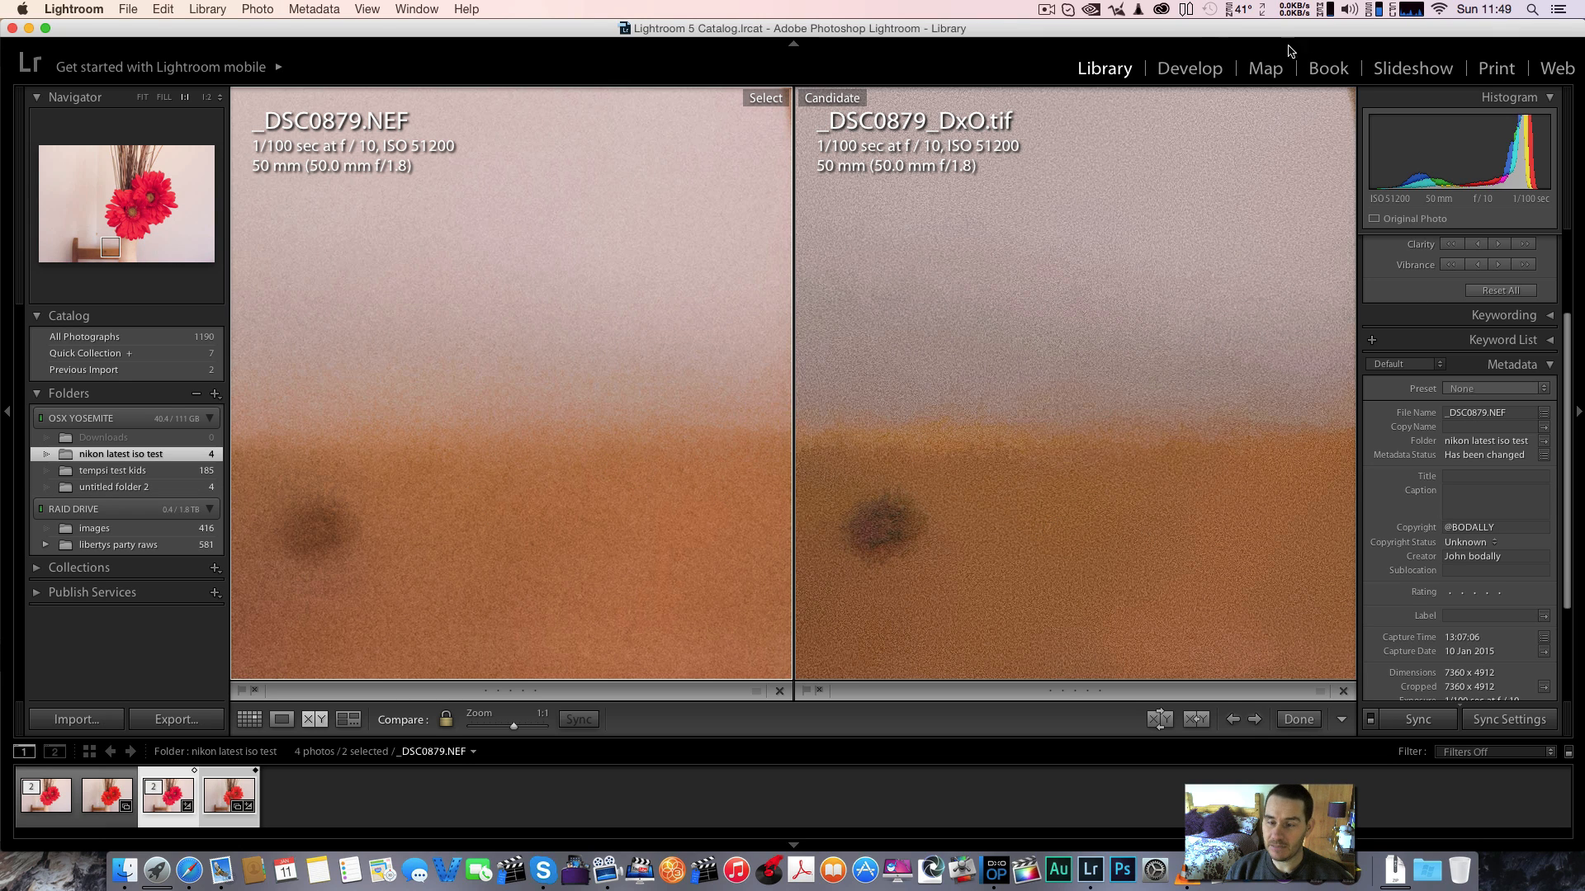
# Set the Luminance noise reduction of _DSC0879.NEF to 70 in the Develop module, and leave only that photo selected
pyautogui.click(1185, 69)
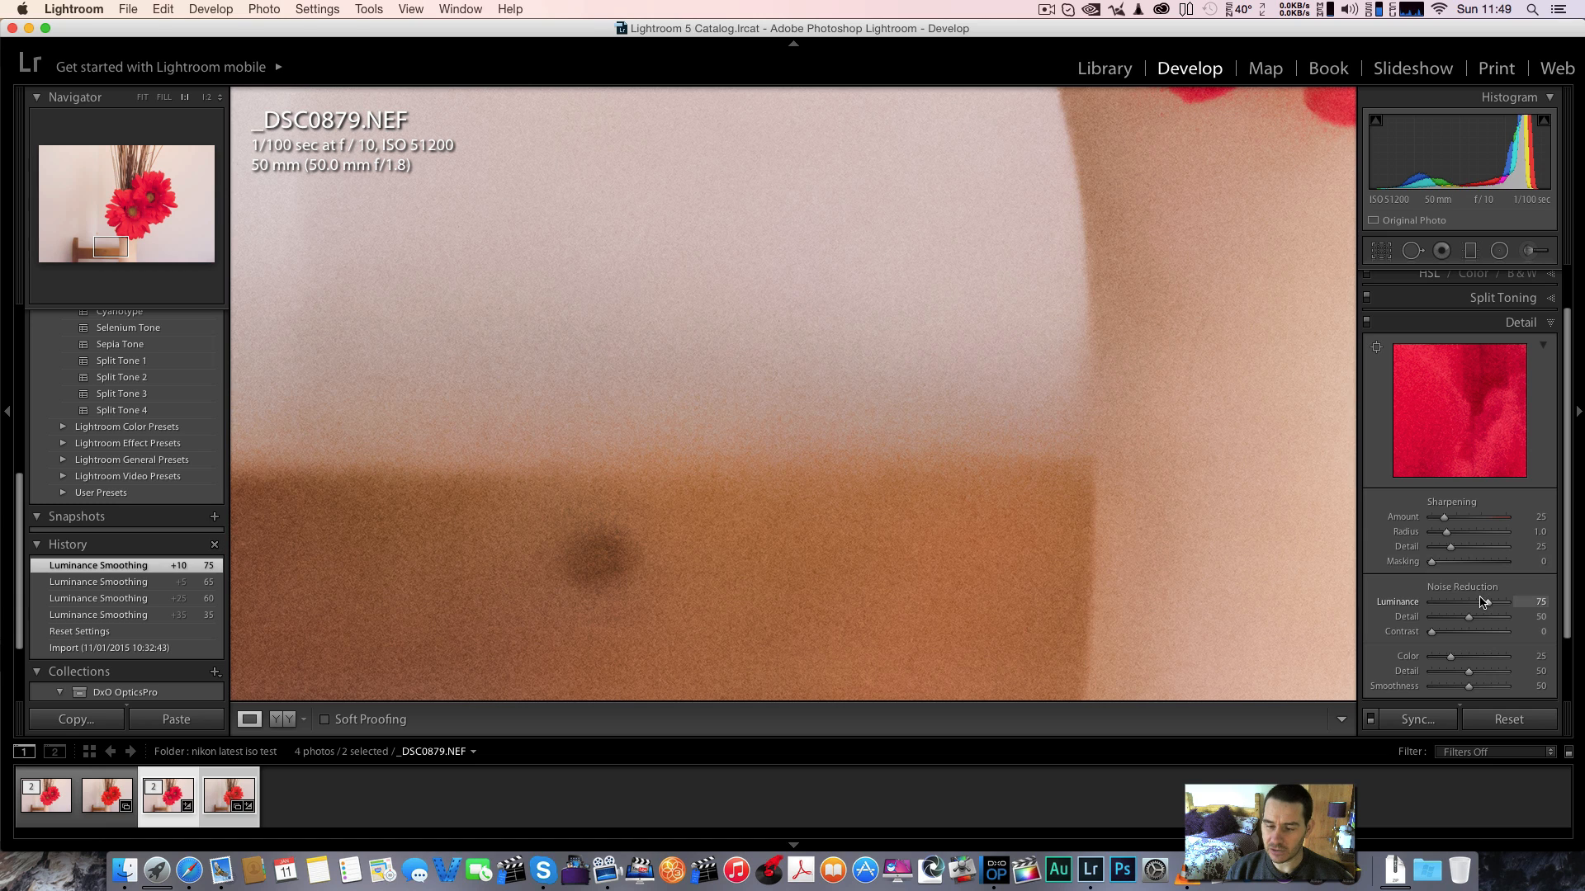
pyautogui.click(952, 556)
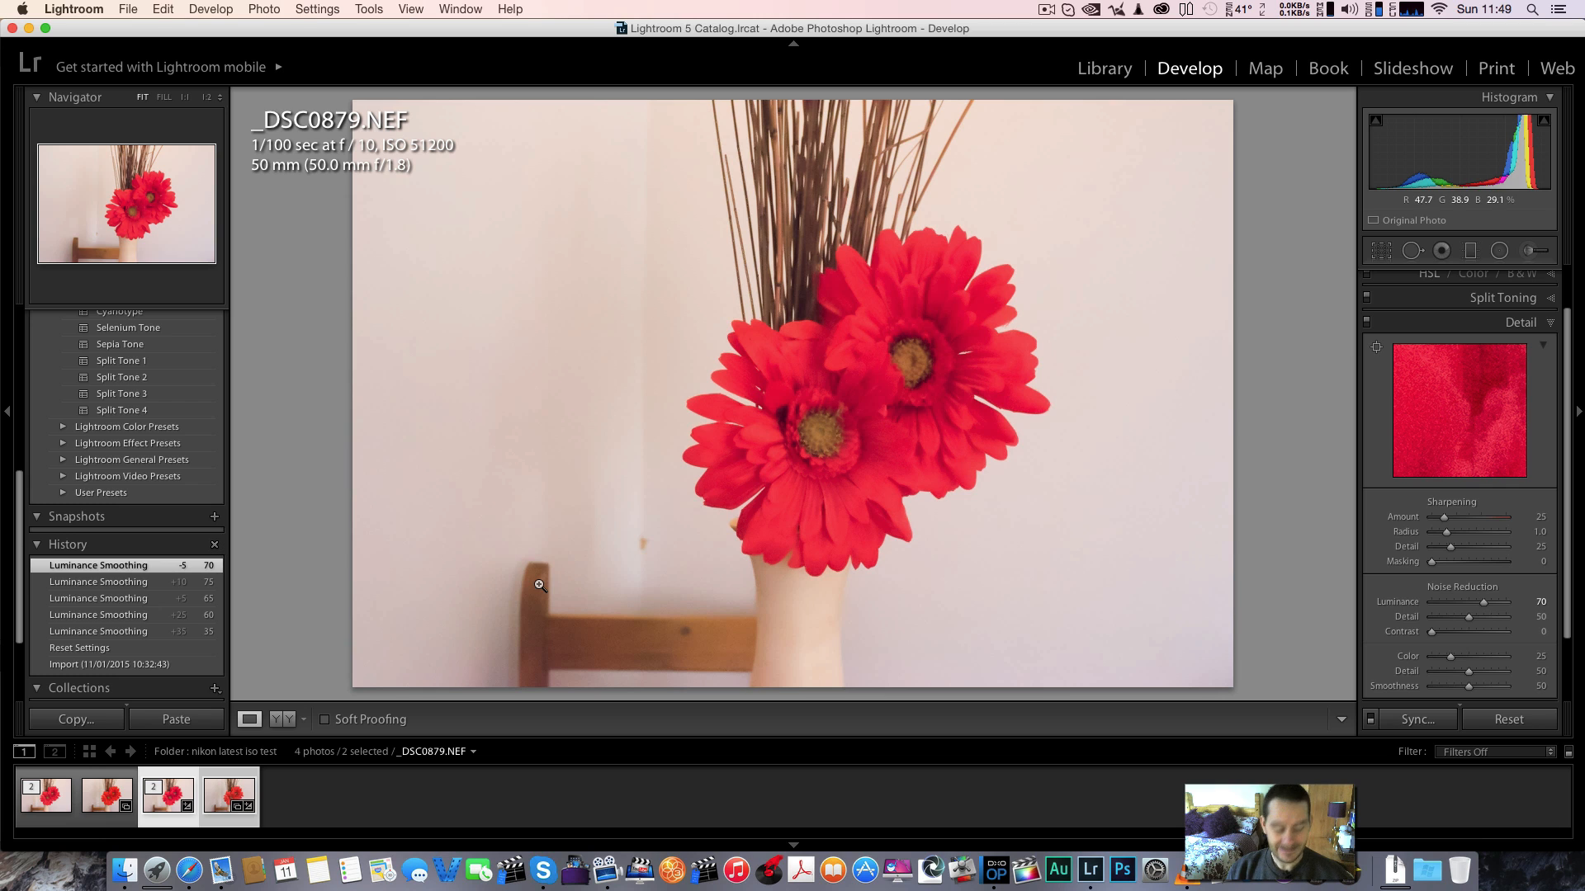
pyautogui.click(98, 805)
pyautogui.click(158, 802)
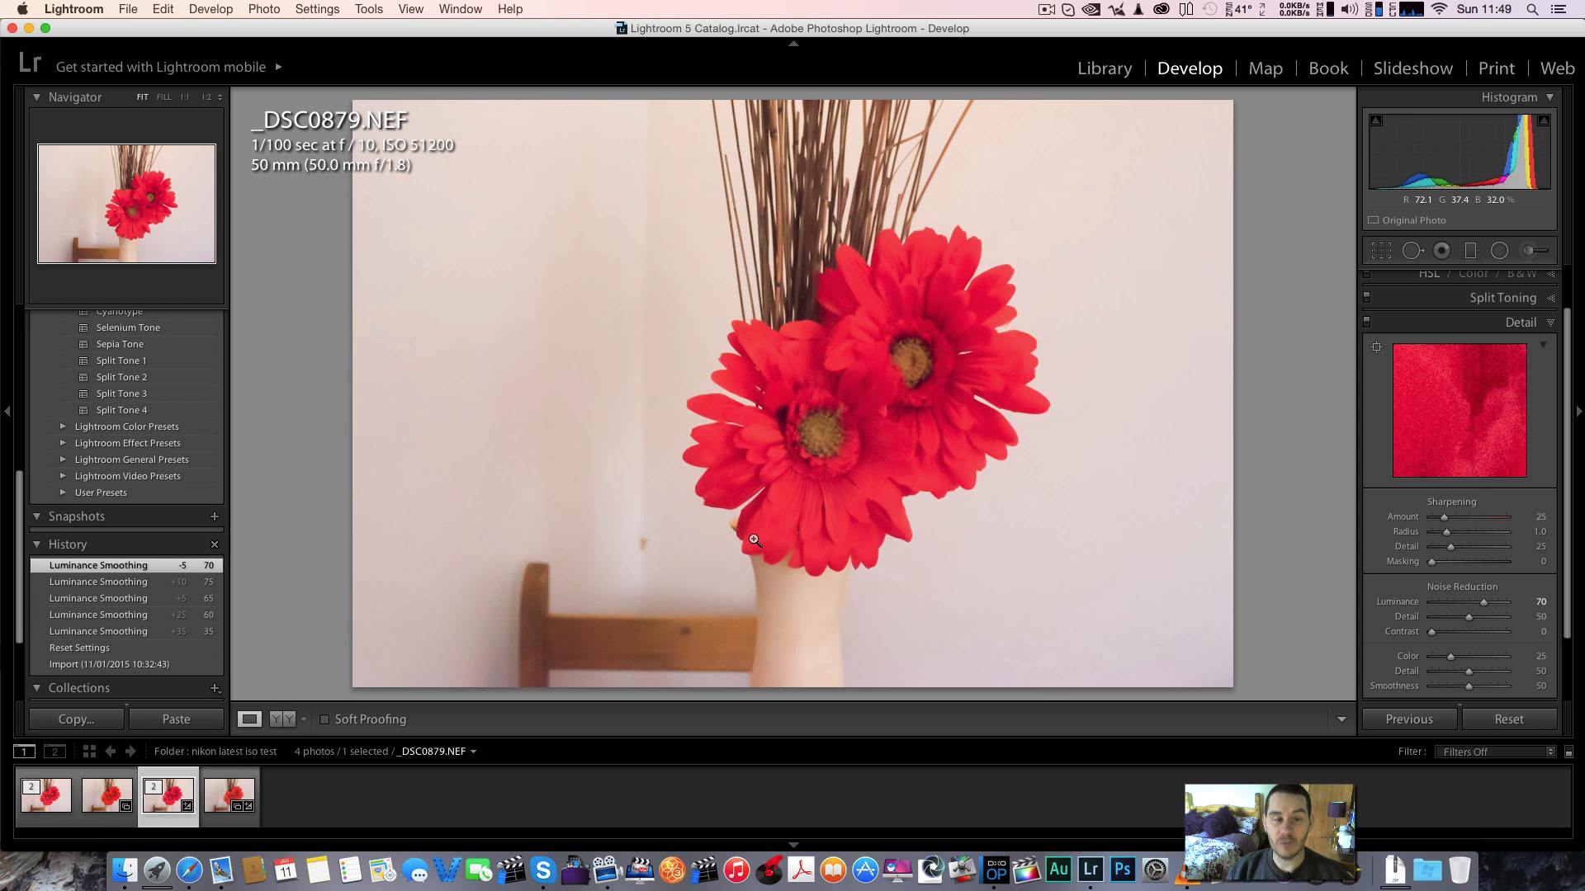
# Alternate between _DSC0879.NEF and _DSC0879_DxO.tif, view the comparison in full screen, and return to the normal Develop view
pyautogui.press('Right')
pyautogui.press('Left')
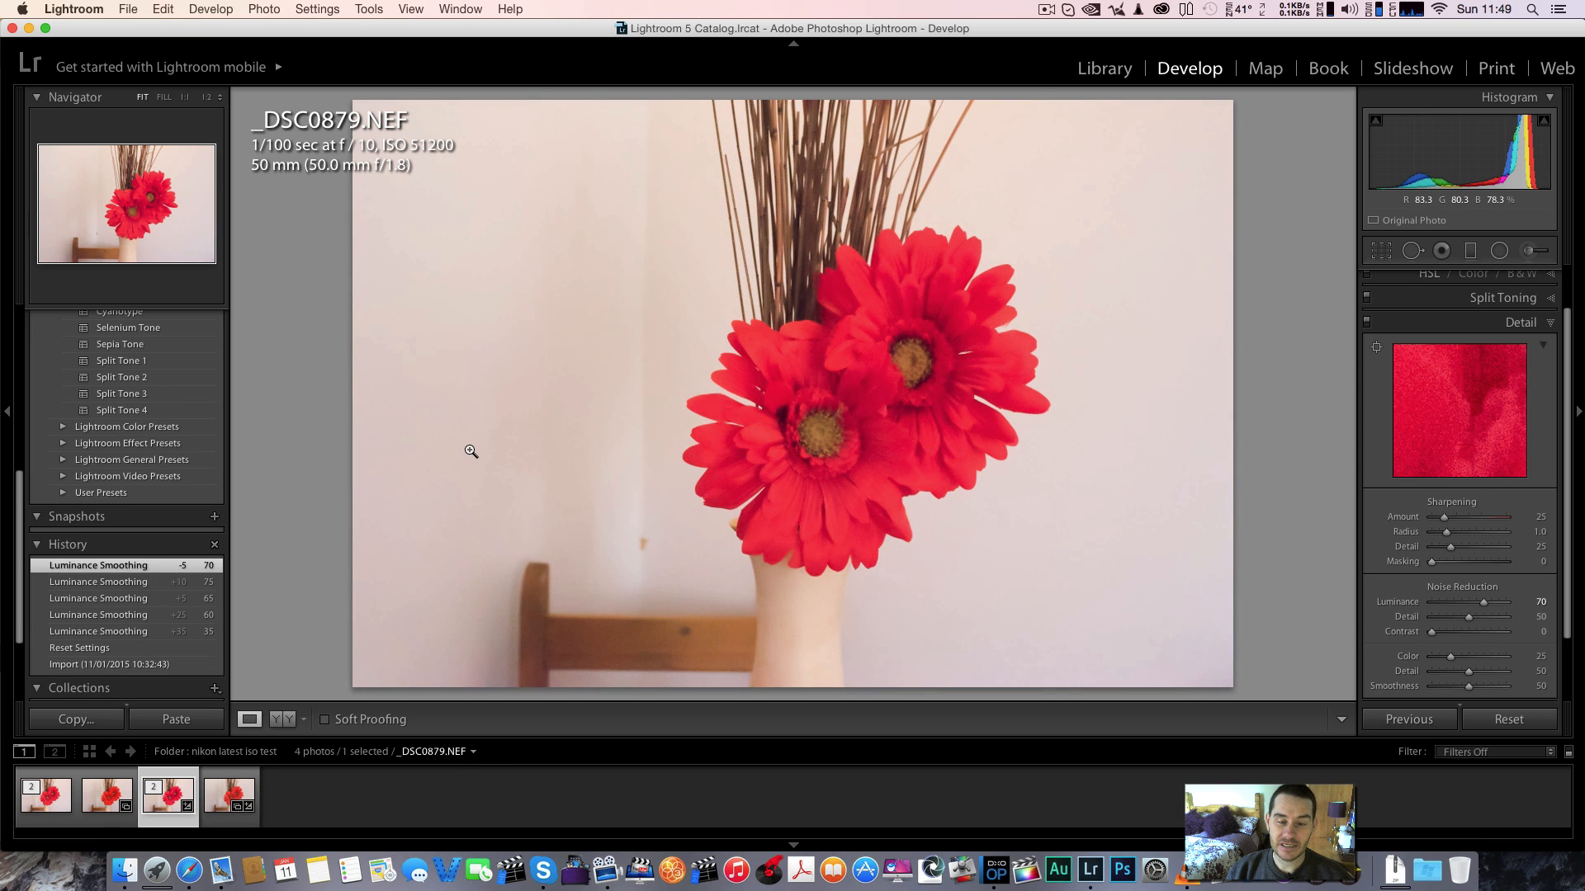
pyautogui.press('Right')
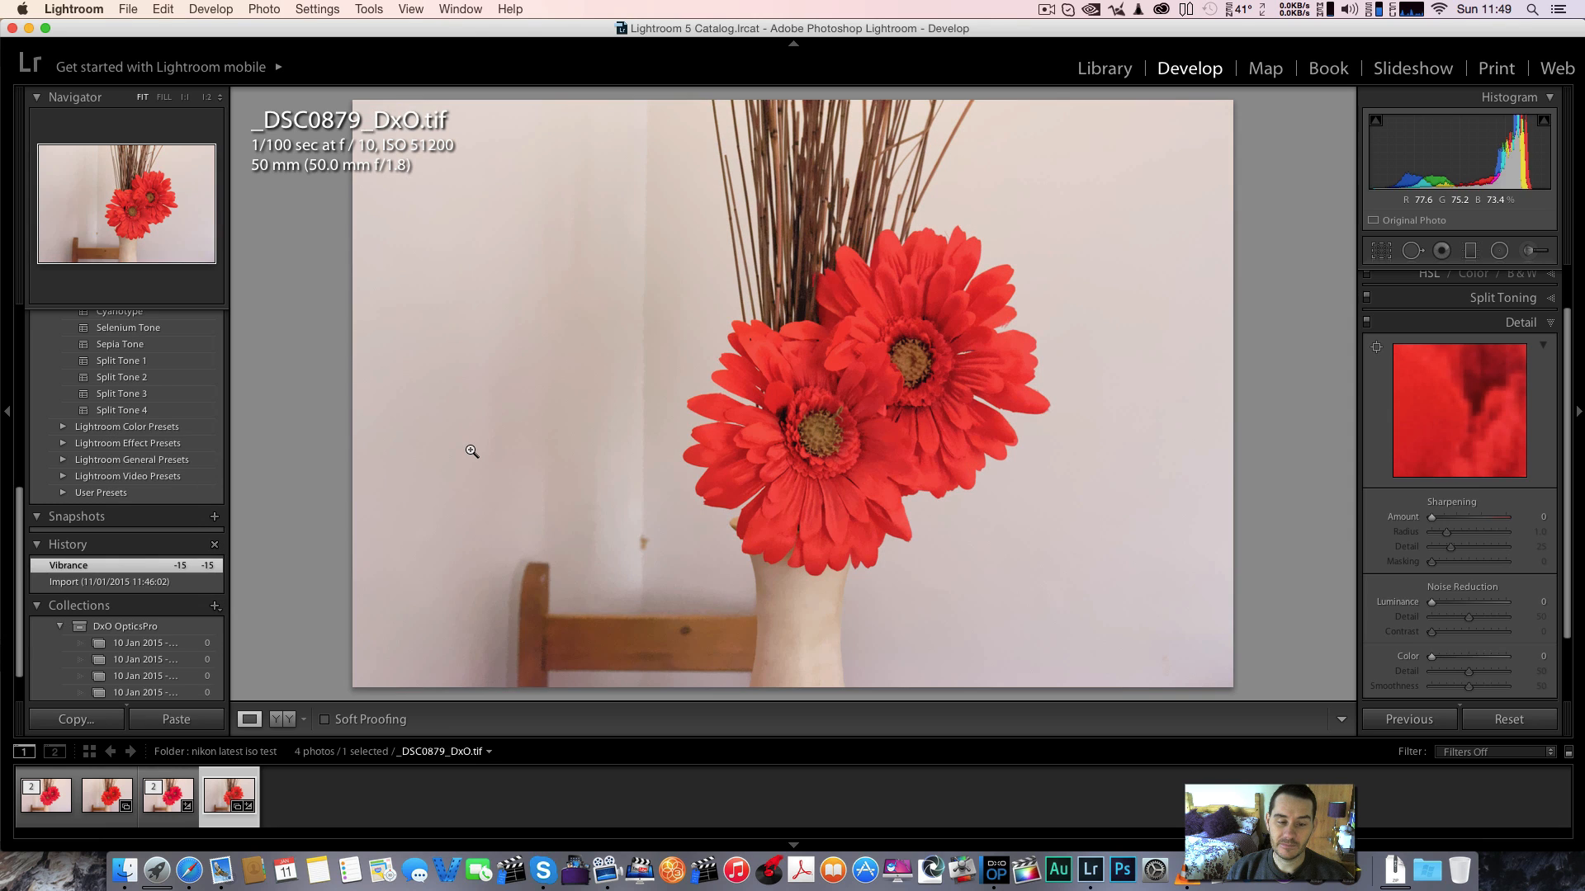
pyautogui.press('Left')
pyautogui.press('f')
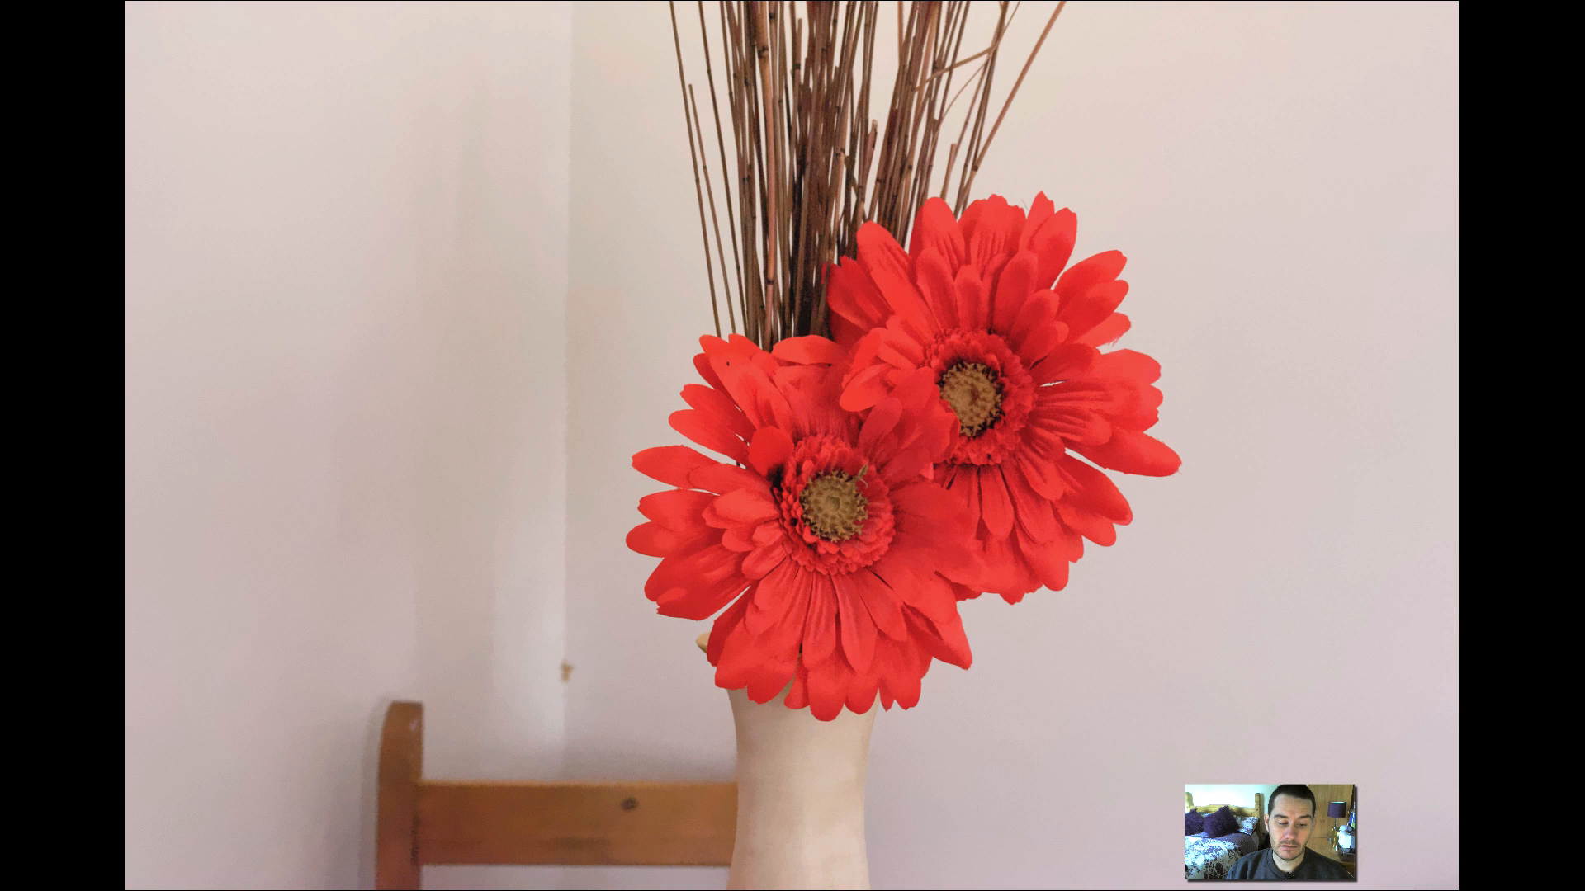
pyautogui.press('f')
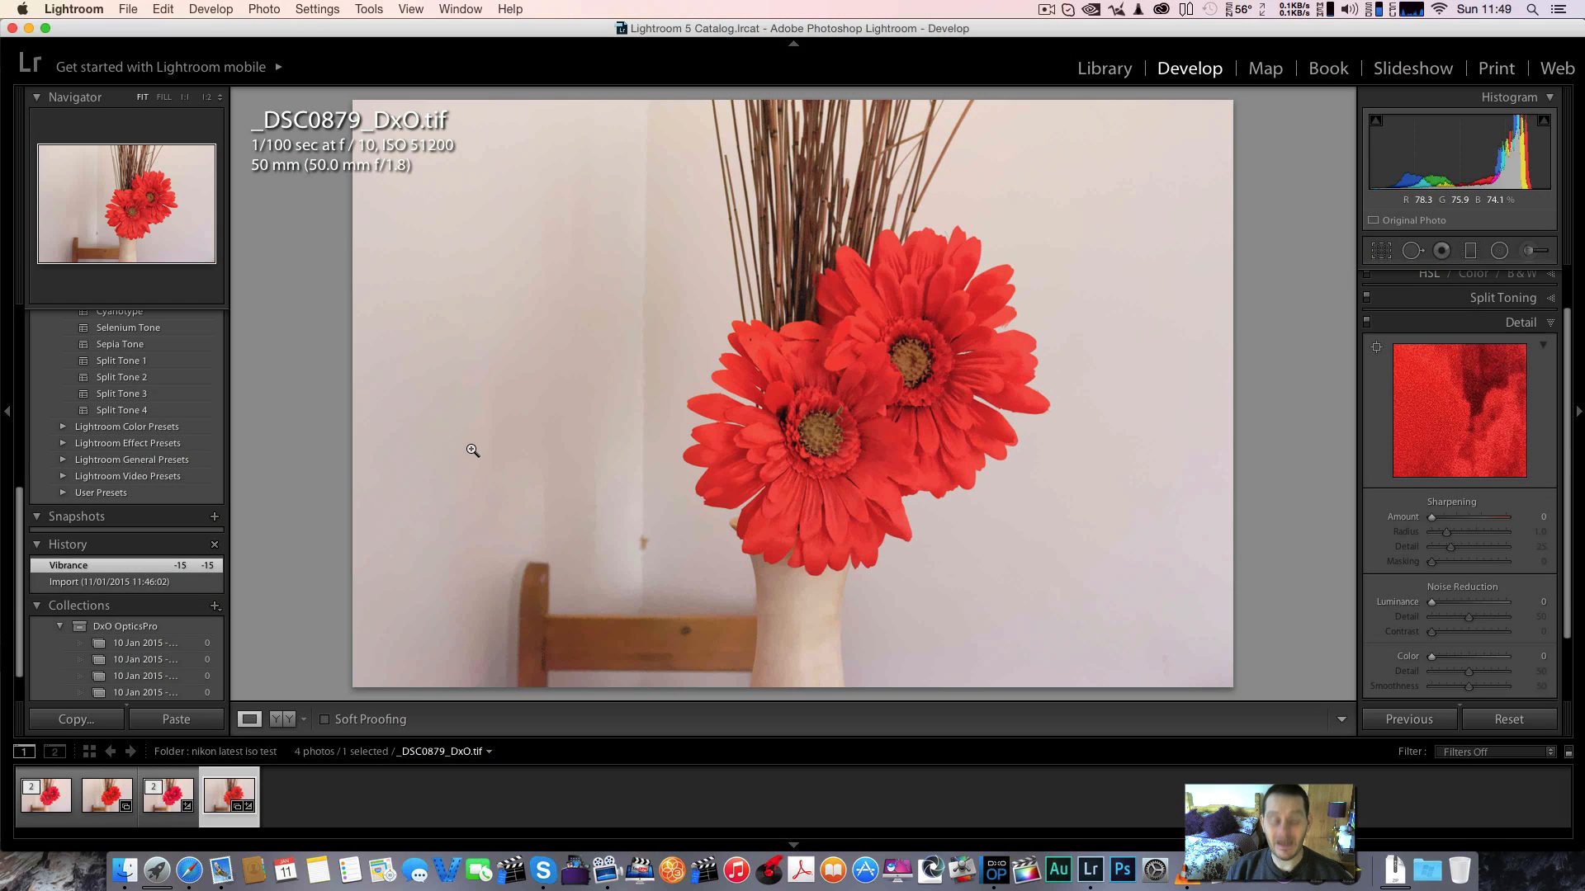
# Compare the chair rail and the wall above it in _DSC0879.NEF and _DSC0879_DxO.tif side by side at 1:1
pyautogui.press('Left')
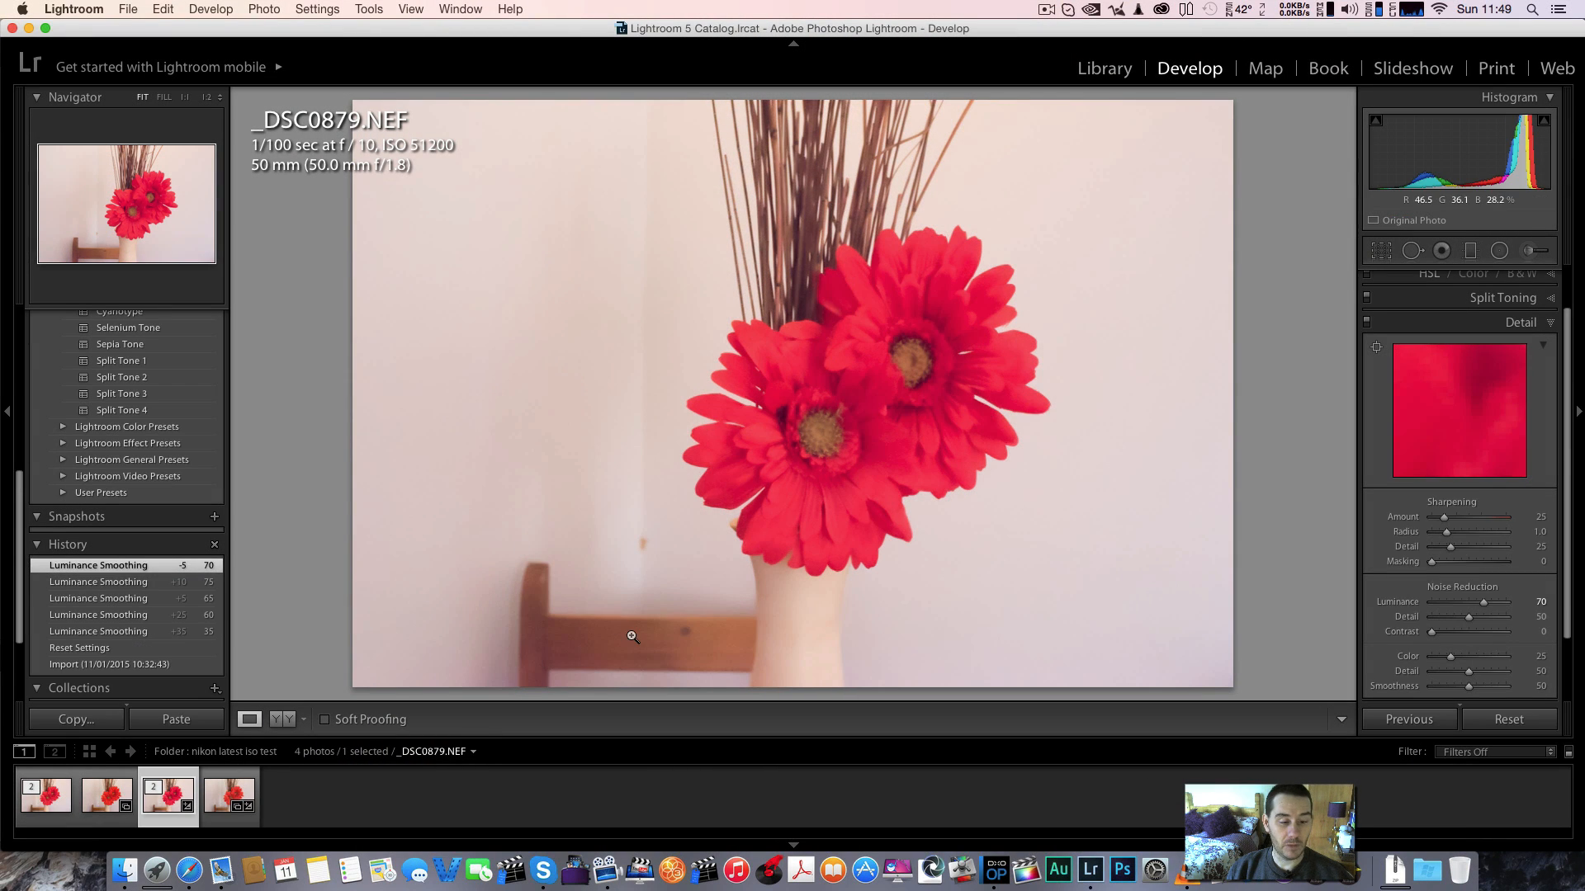
pyautogui.press('c')
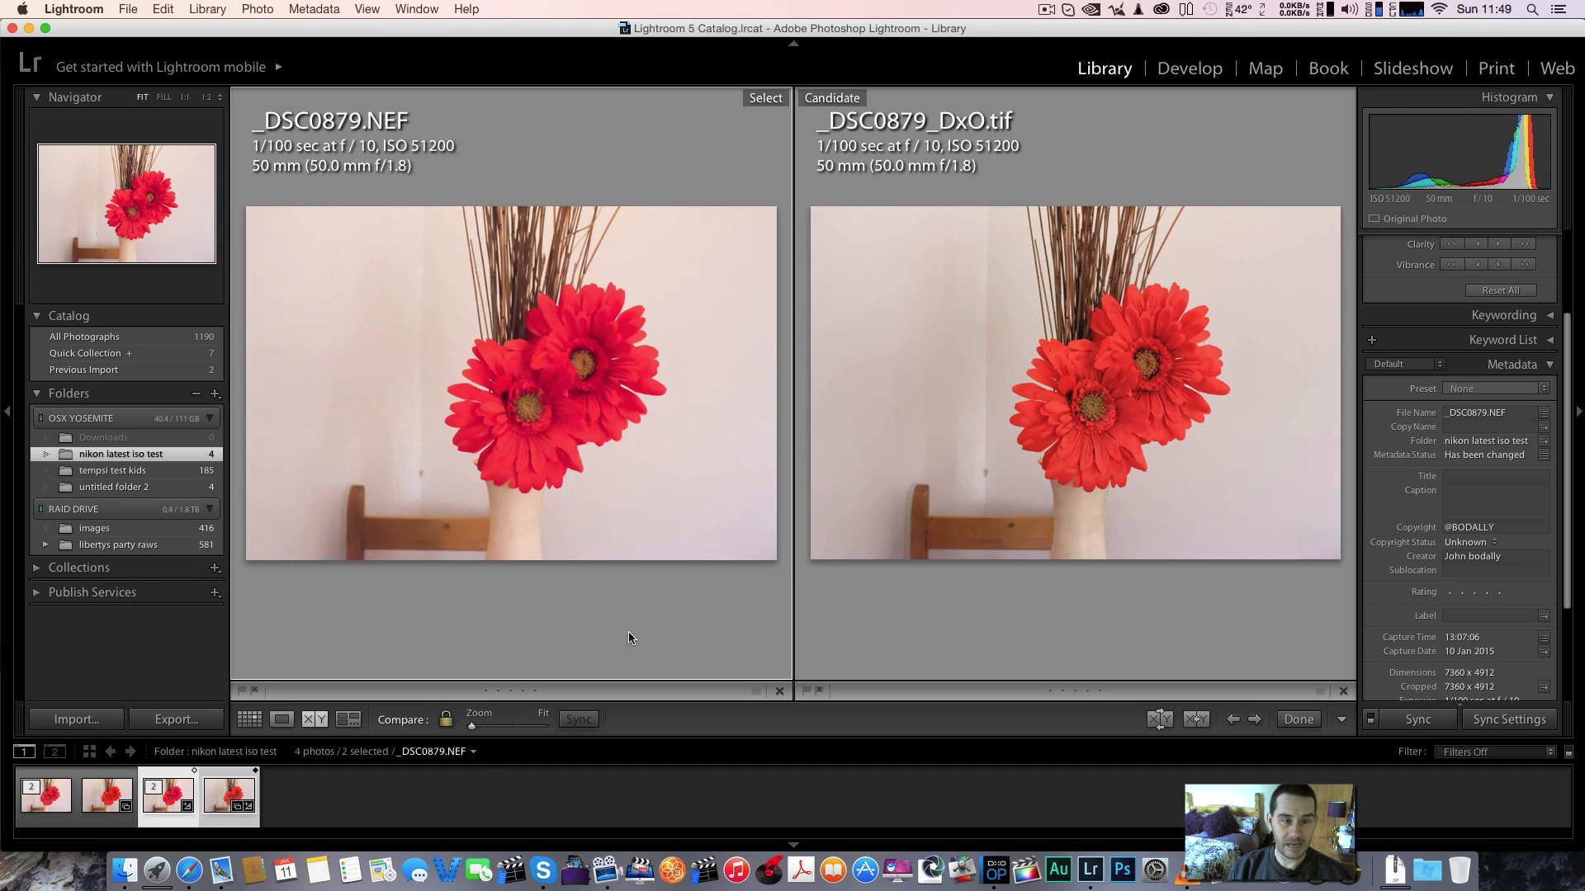
pyautogui.click(407, 524)
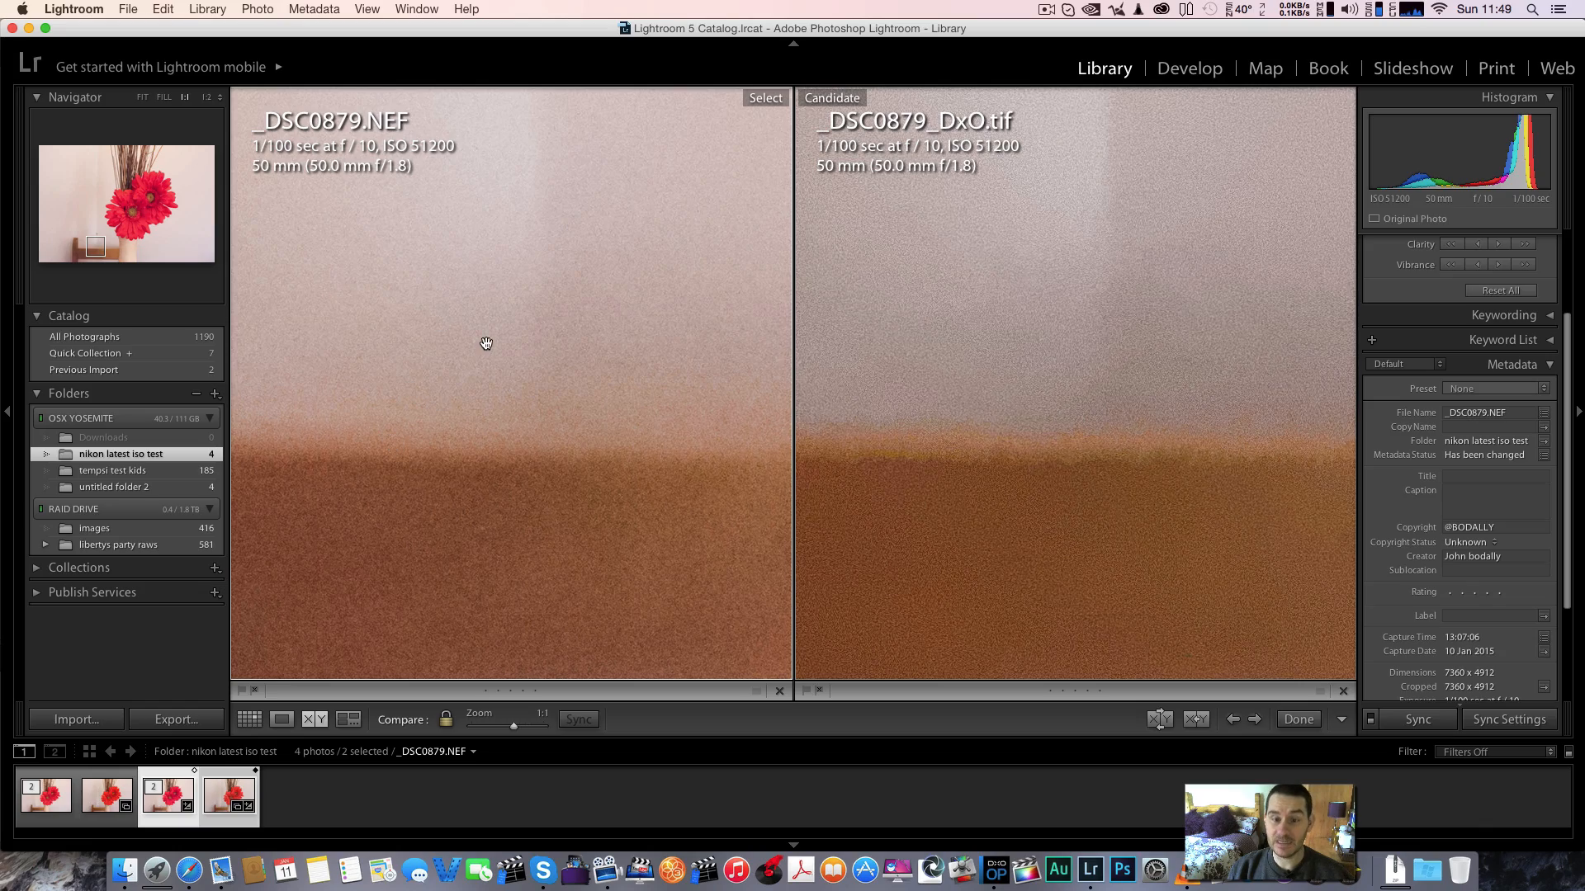
pyautogui.moveTo(520, 256); pyautogui.dragTo(603, 875)
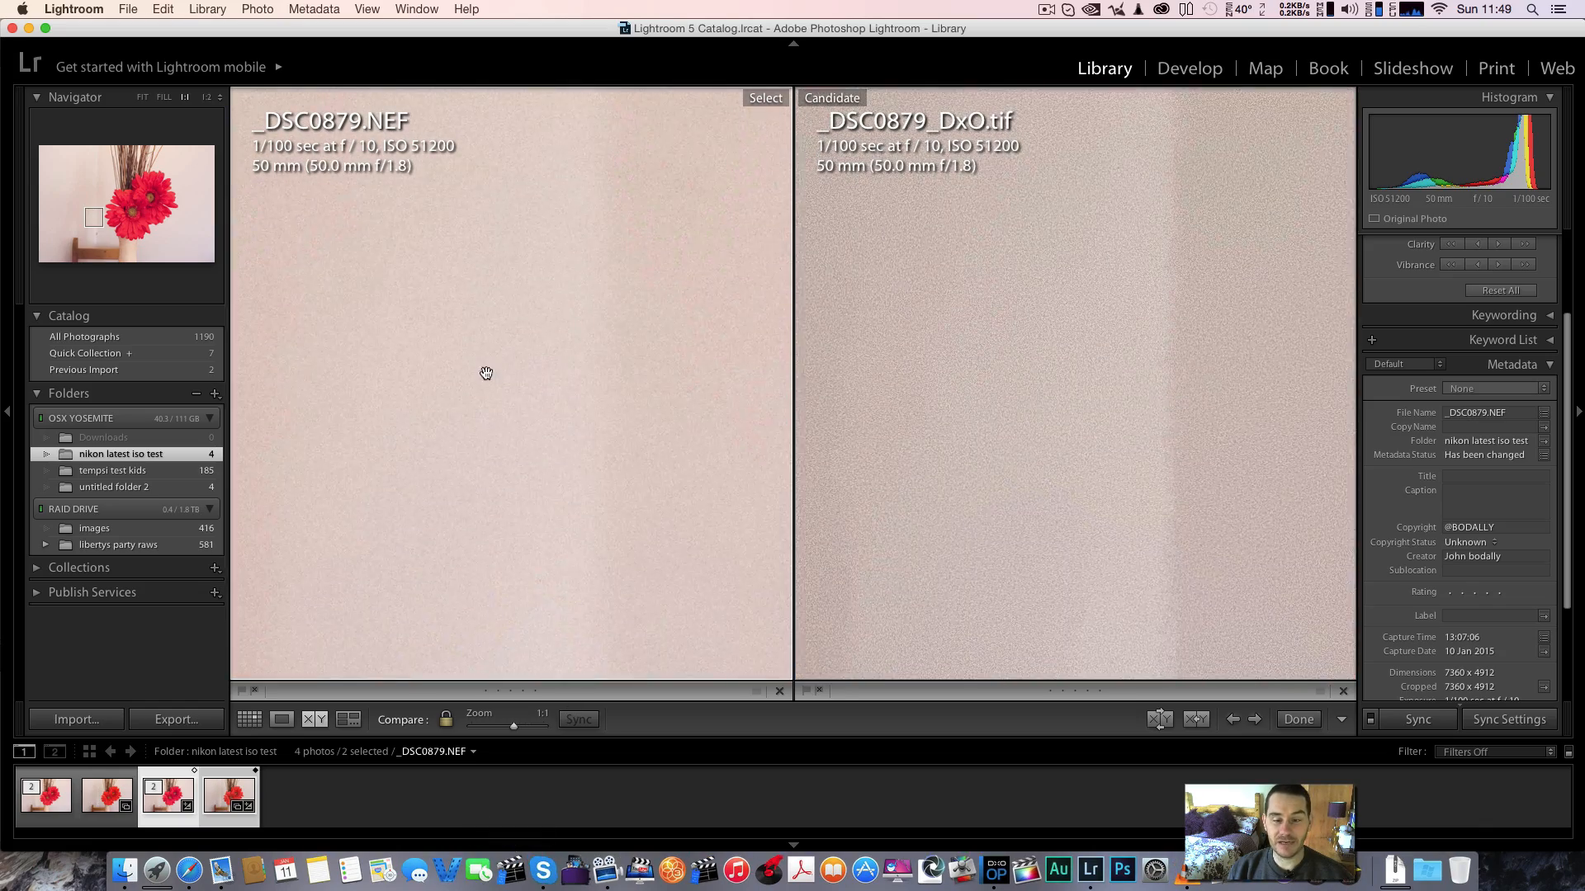
pyautogui.moveTo(485, 371); pyautogui.dragTo(446, 611)
pyautogui.moveTo(517, 297); pyautogui.dragTo(475, 551)
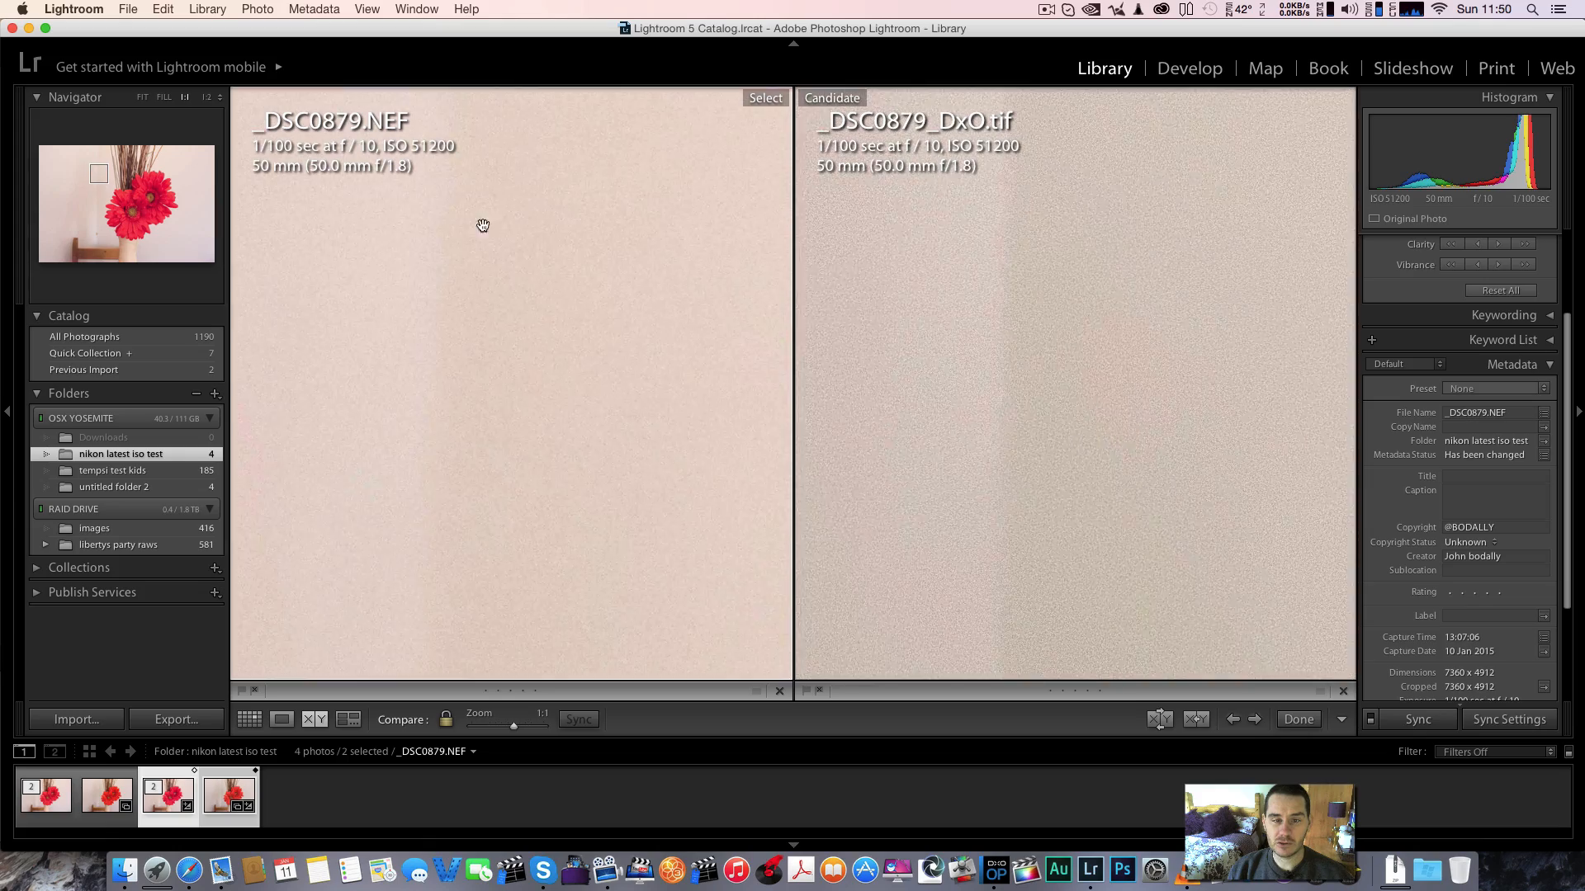
pyautogui.moveTo(481, 223); pyautogui.dragTo(417, 335)
pyautogui.moveTo(413, 611); pyautogui.dragTo(347, 280)
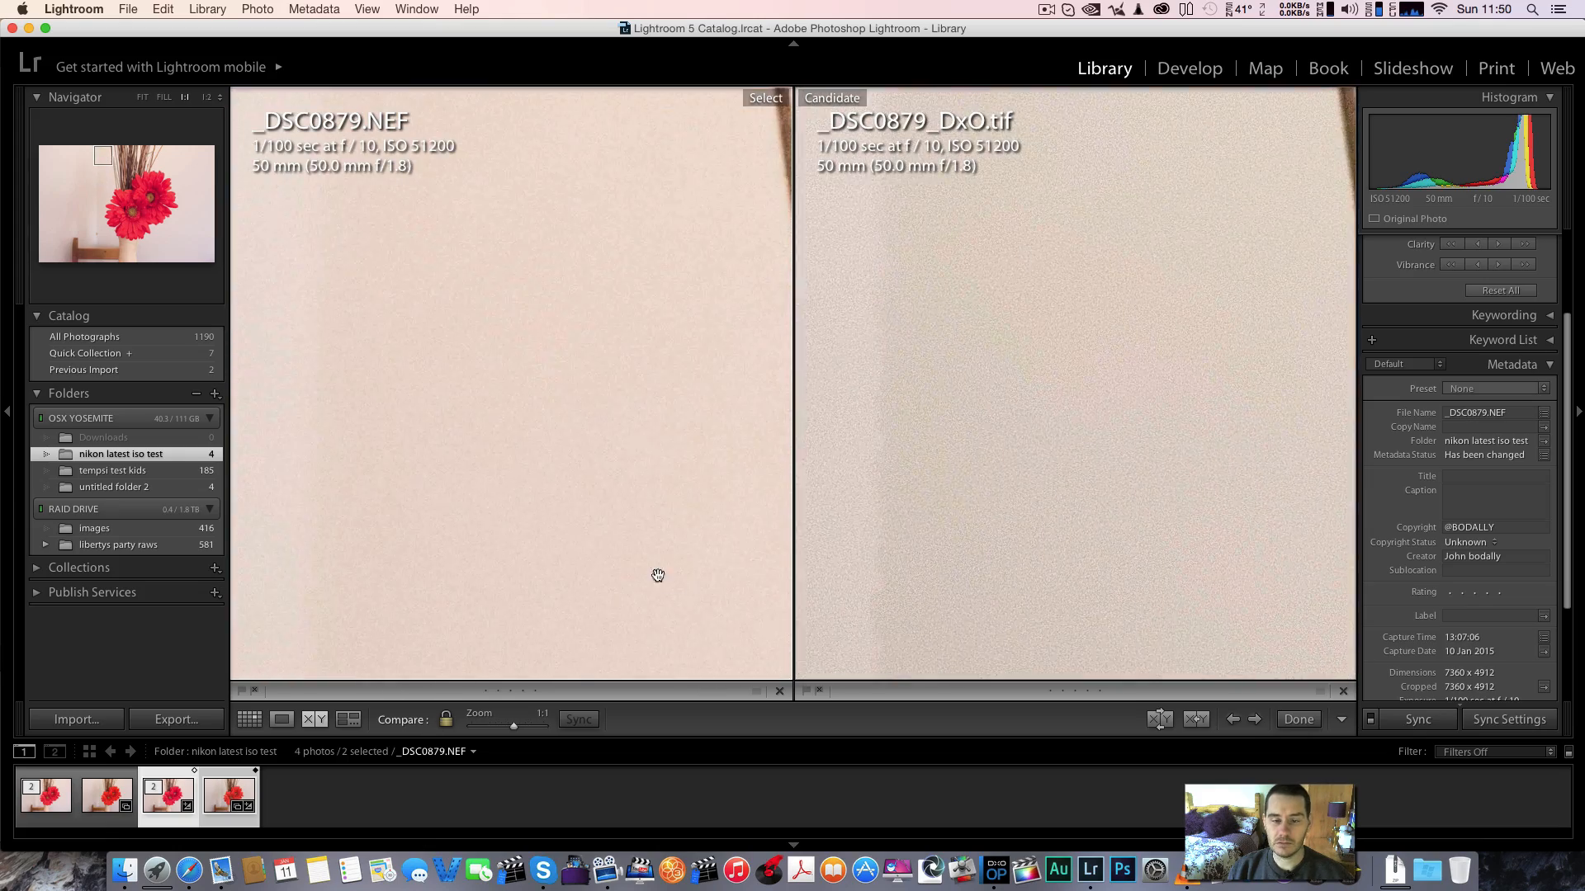
# Compare the dried stems, red petals and flower centre of _DSC0879.NEF and _DSC0879_DxO.tif side by side at 1:1
pyautogui.moveTo(658, 577); pyautogui.dragTo(273, 442)
pyautogui.moveTo(481, 487); pyautogui.dragTo(396, 322)
pyautogui.moveTo(1018, 529); pyautogui.dragTo(1012, 275)
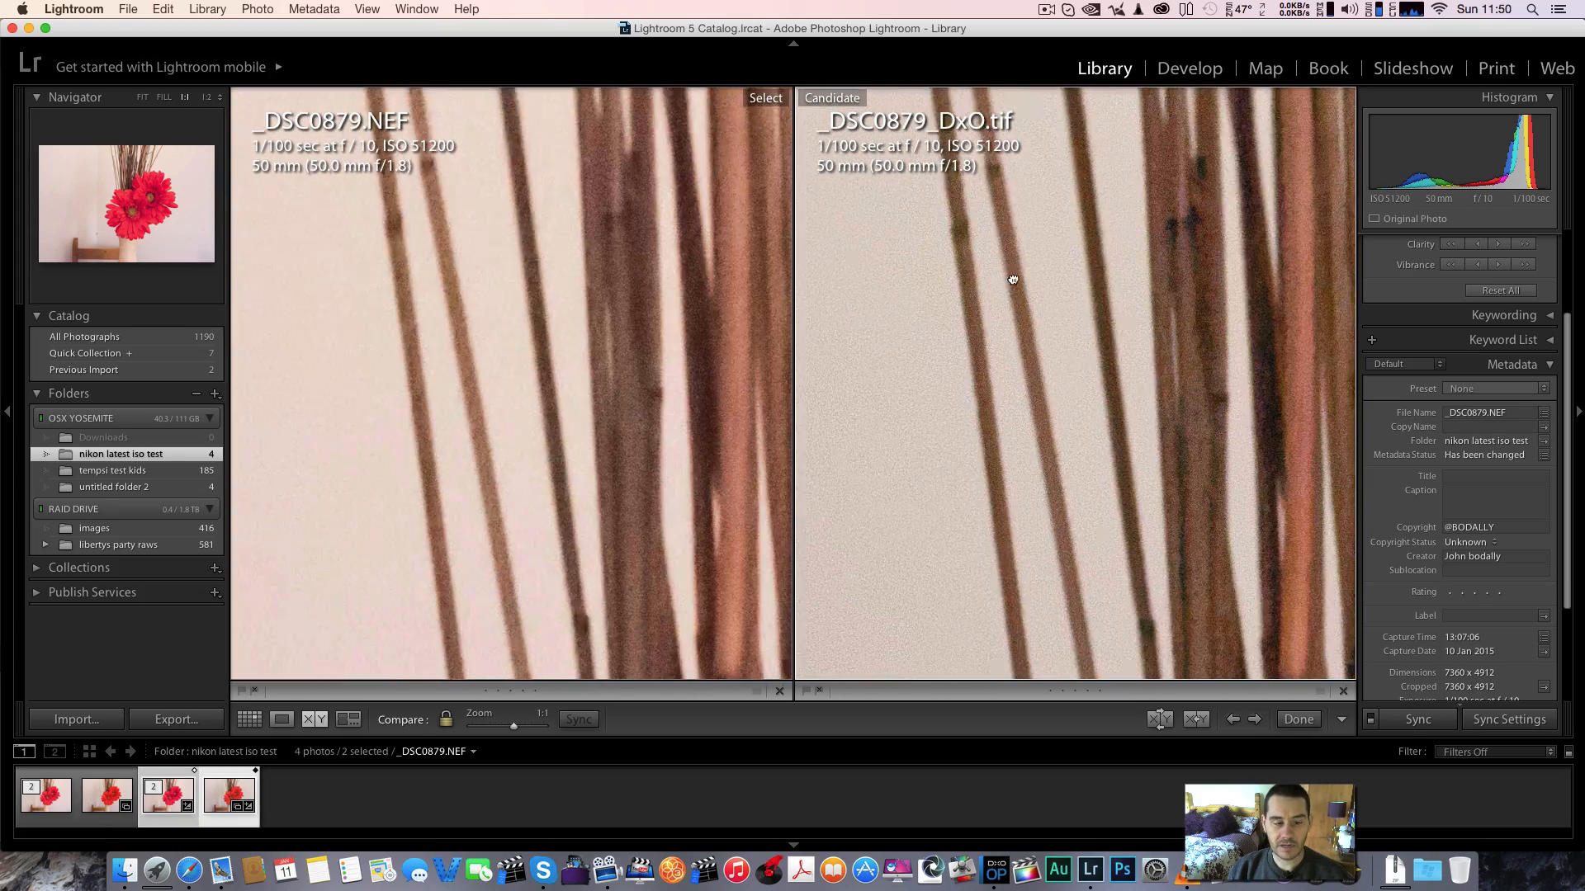
pyautogui.moveTo(989, 648); pyautogui.dragTo(885, 306)
pyautogui.moveTo(1041, 624); pyautogui.dragTo(916, 378)
pyautogui.moveTo(1098, 661); pyautogui.dragTo(948, 326)
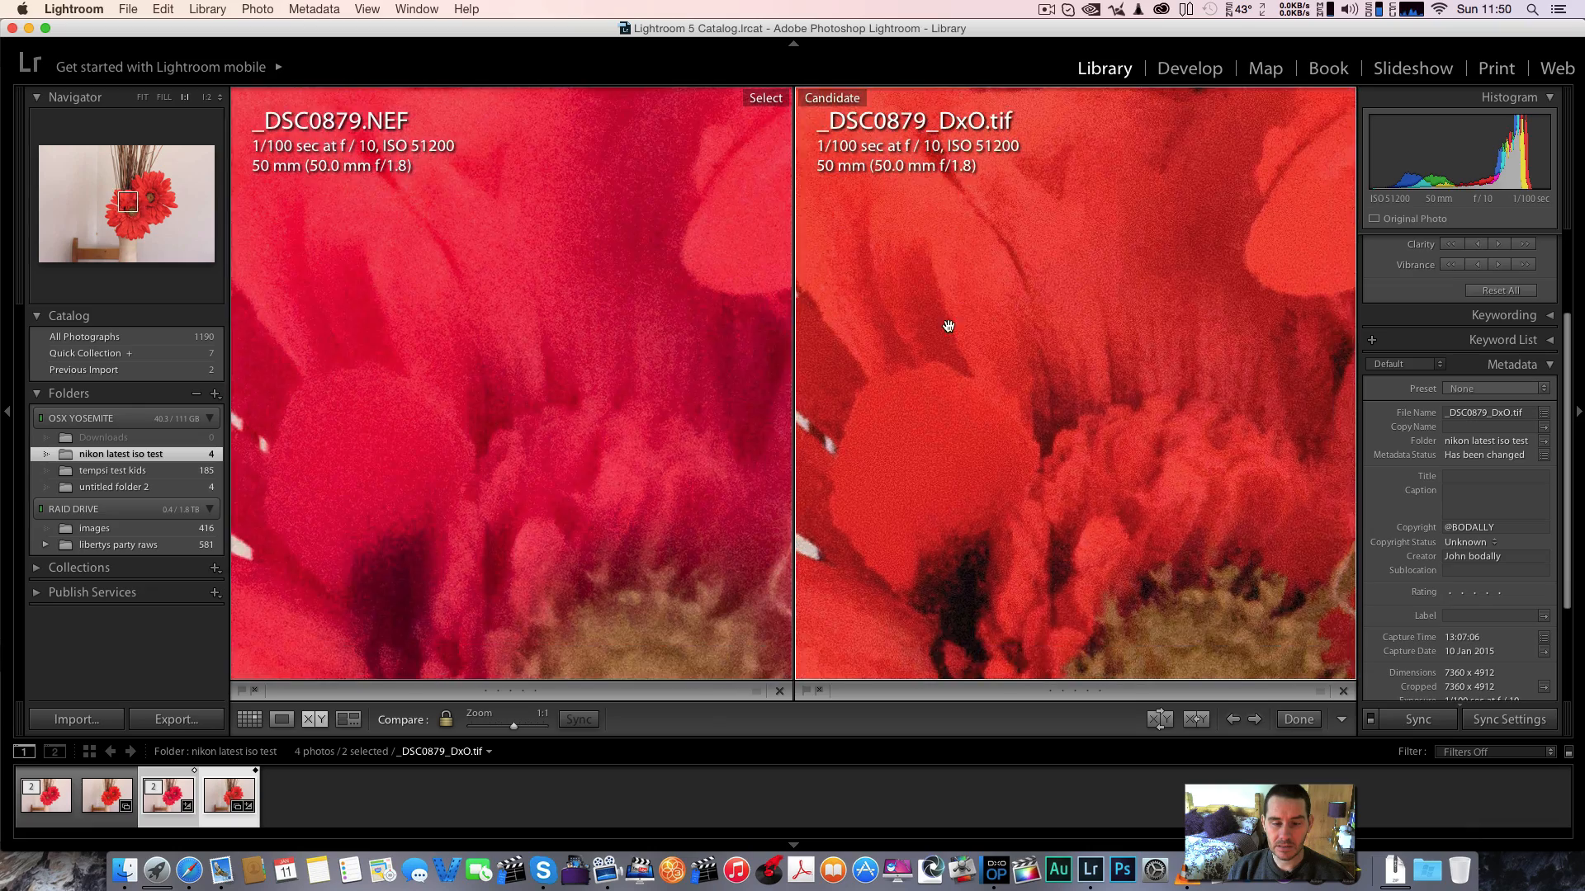
pyautogui.moveTo(934, 487); pyautogui.dragTo(881, 275)
pyautogui.moveTo(817, 487); pyautogui.dragTo(893, 218)
pyautogui.moveTo(891, 388); pyautogui.dragTo(690, 413)
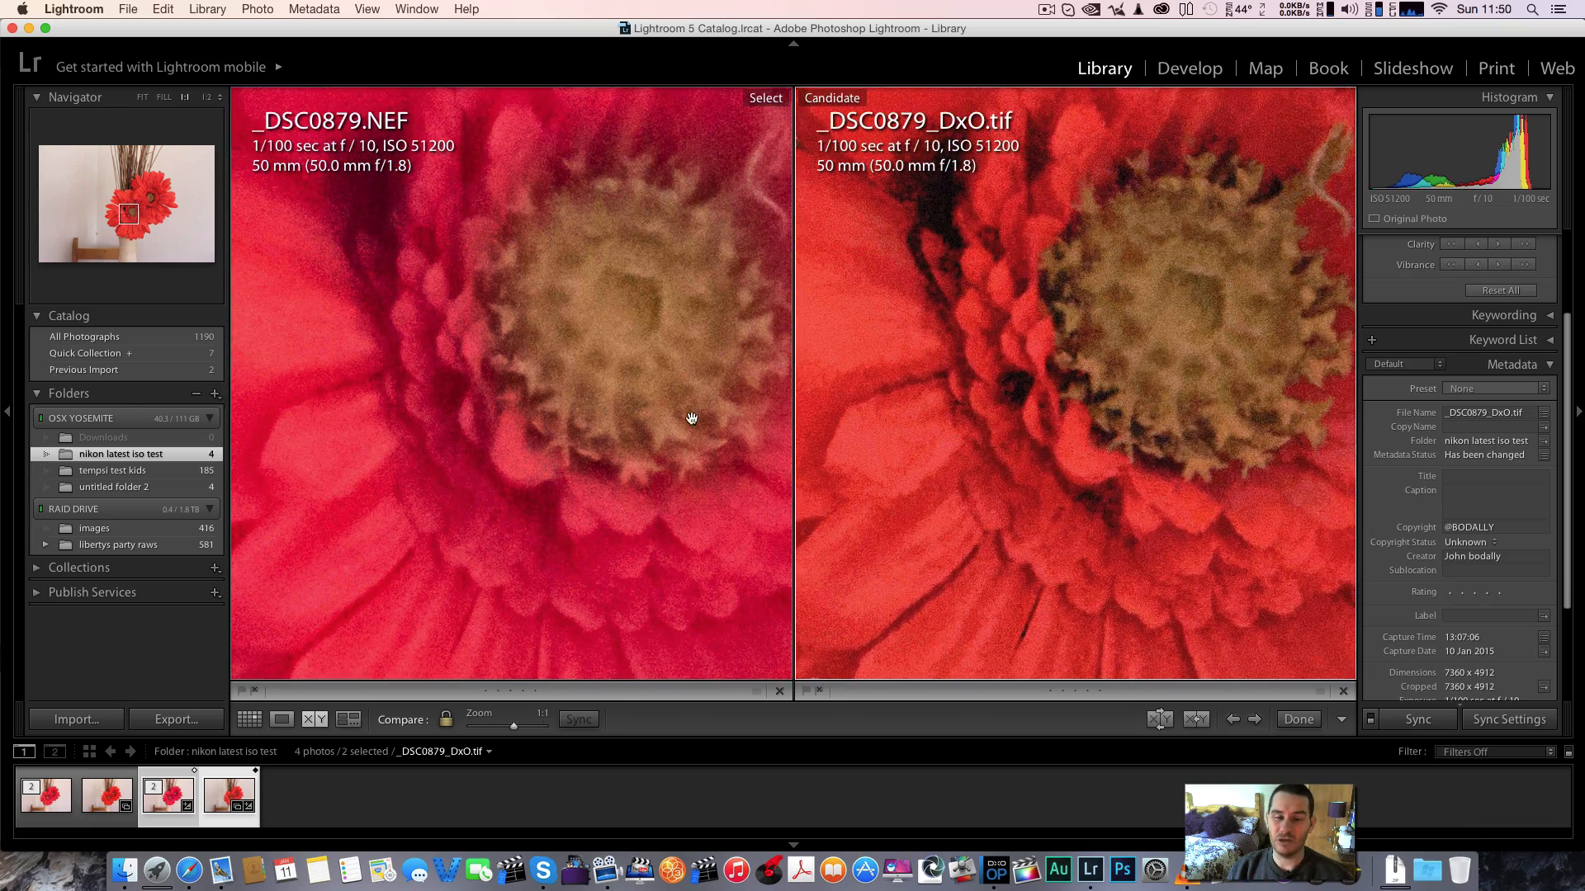
pyautogui.click(368, 414)
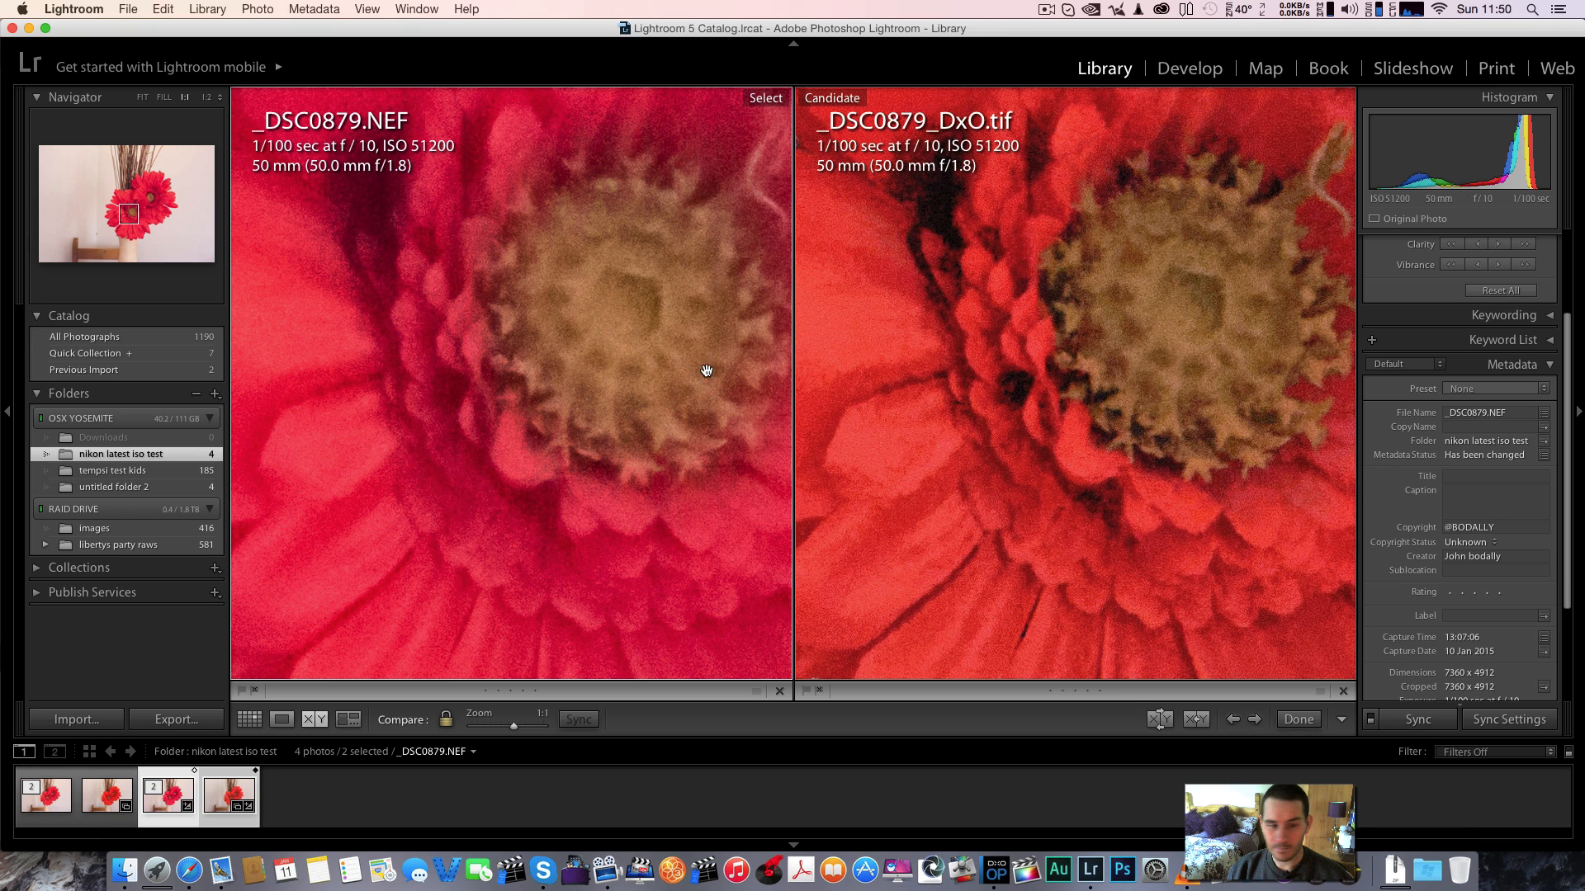
# View _DSC0879.NEF alone in Loupe view, select only _DSC0879_DxO.tif, and inspect its chair and vase at 1:1
pyautogui.press('e')
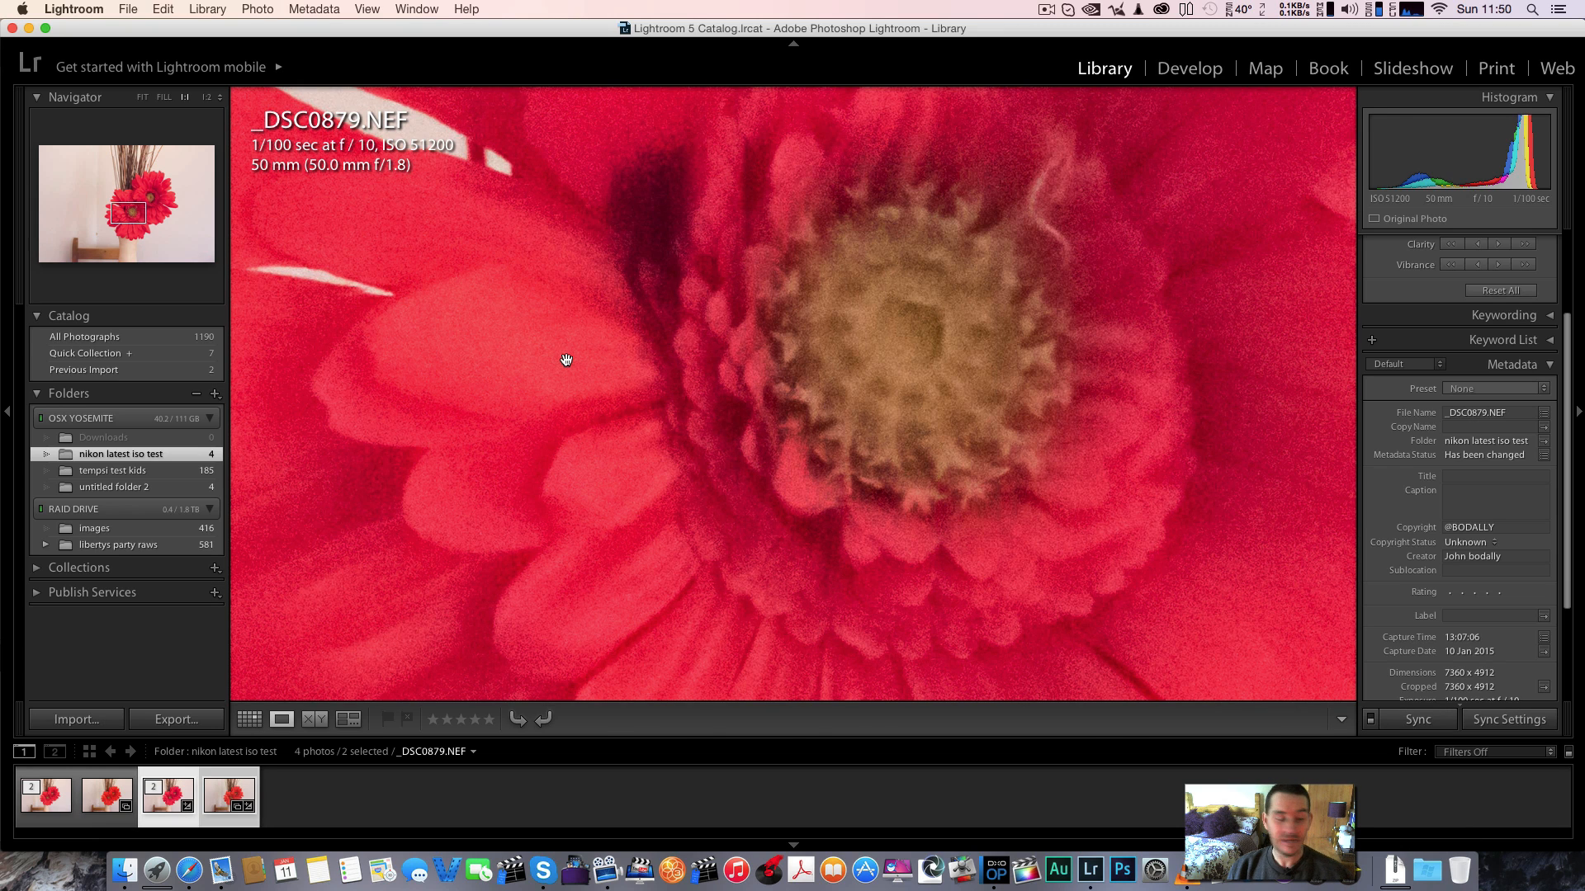
pyautogui.click(566, 360)
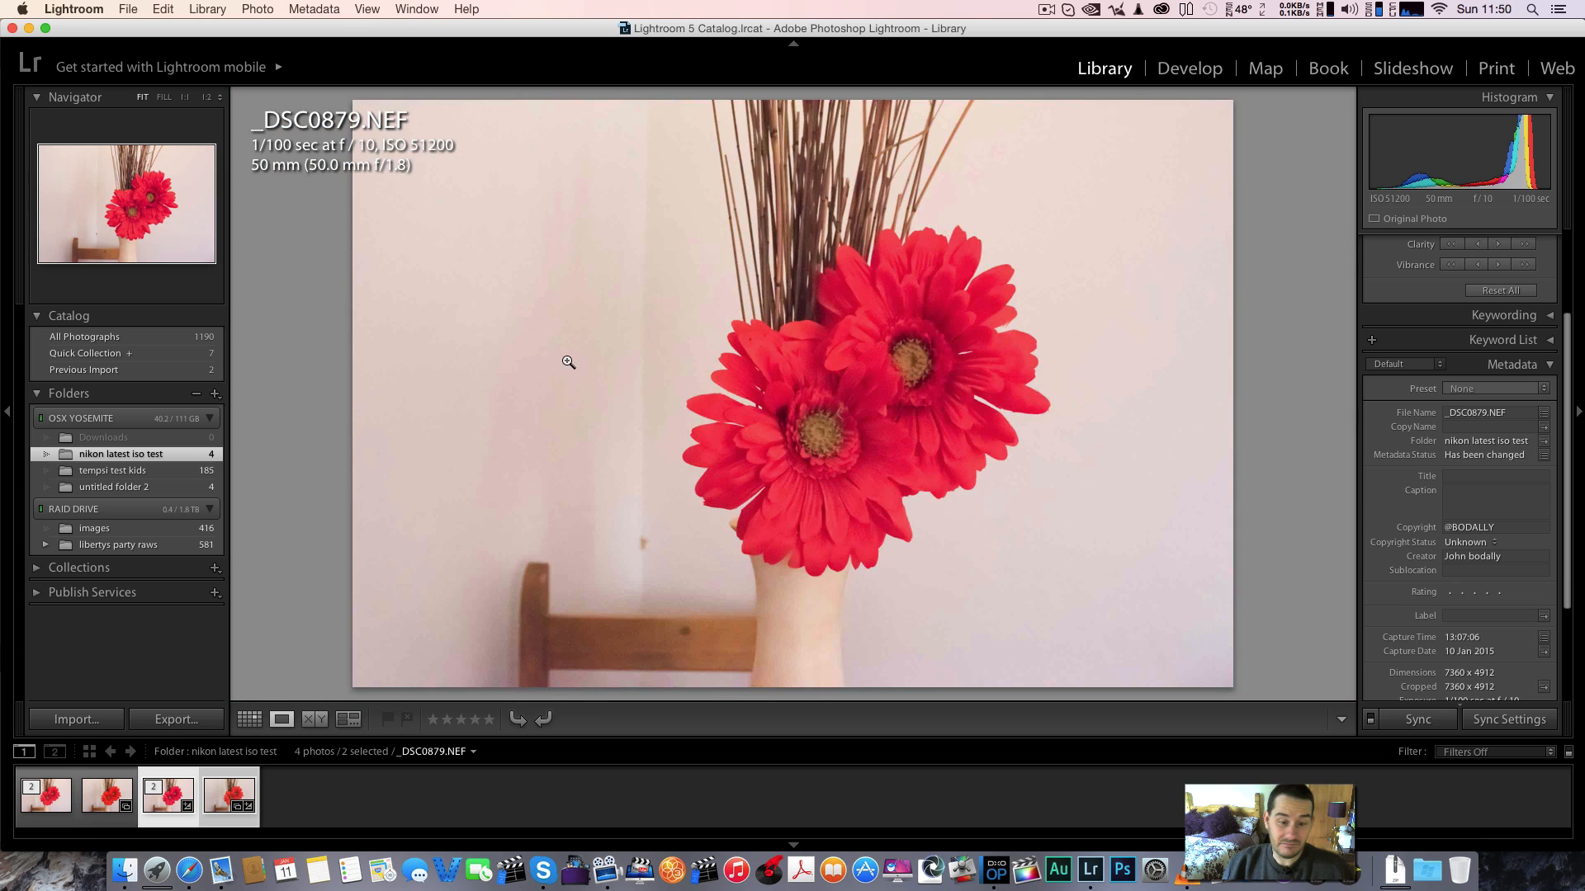
pyautogui.press('Right')
pyautogui.click(275, 805)
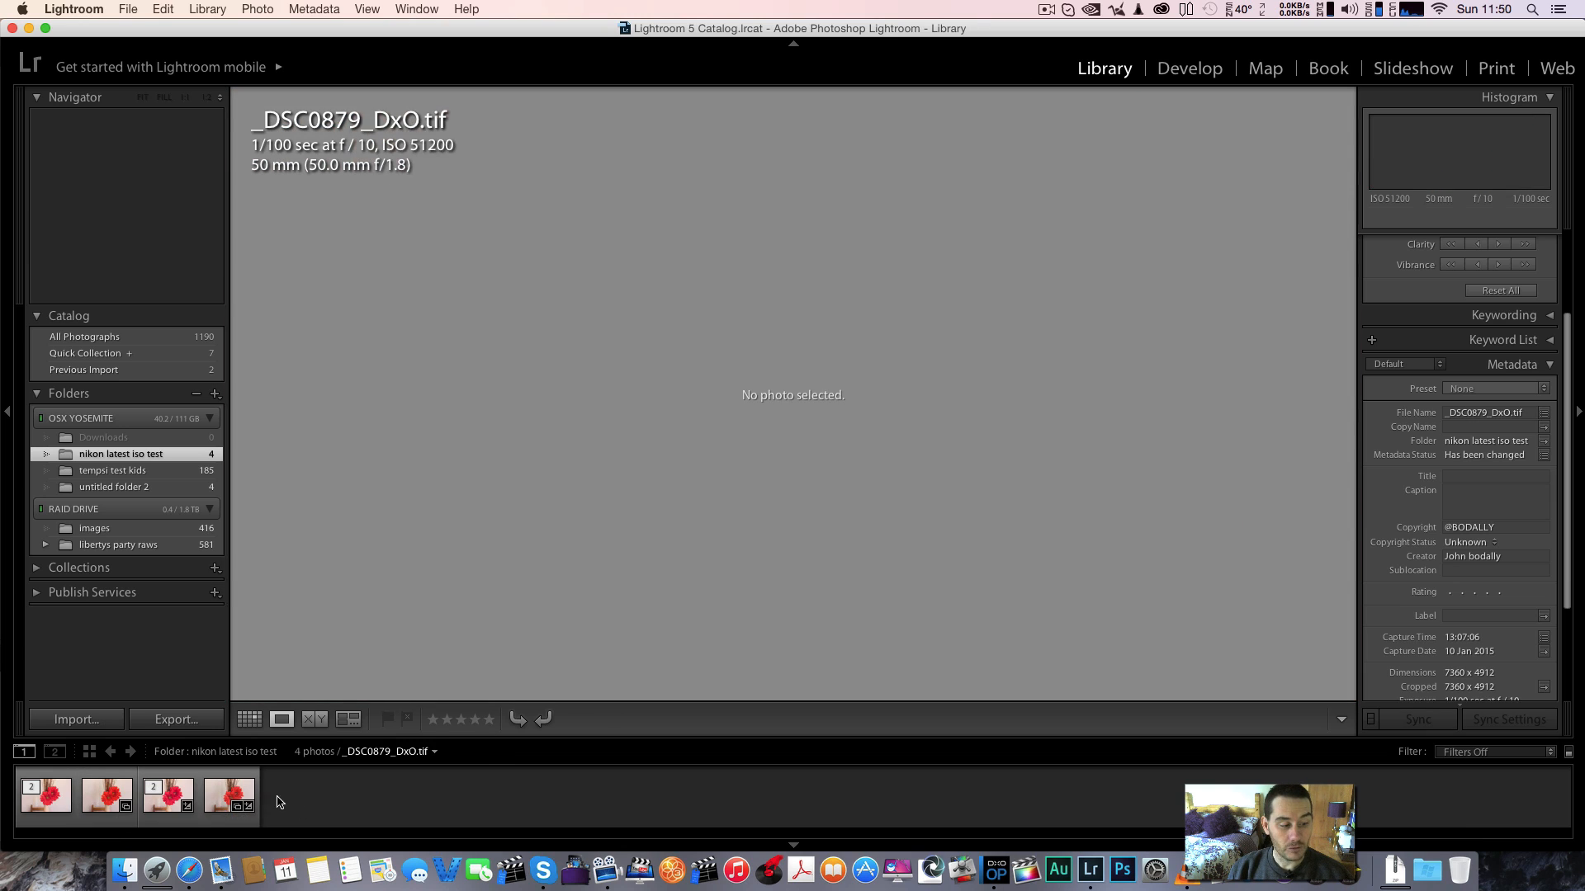
pyautogui.click(229, 794)
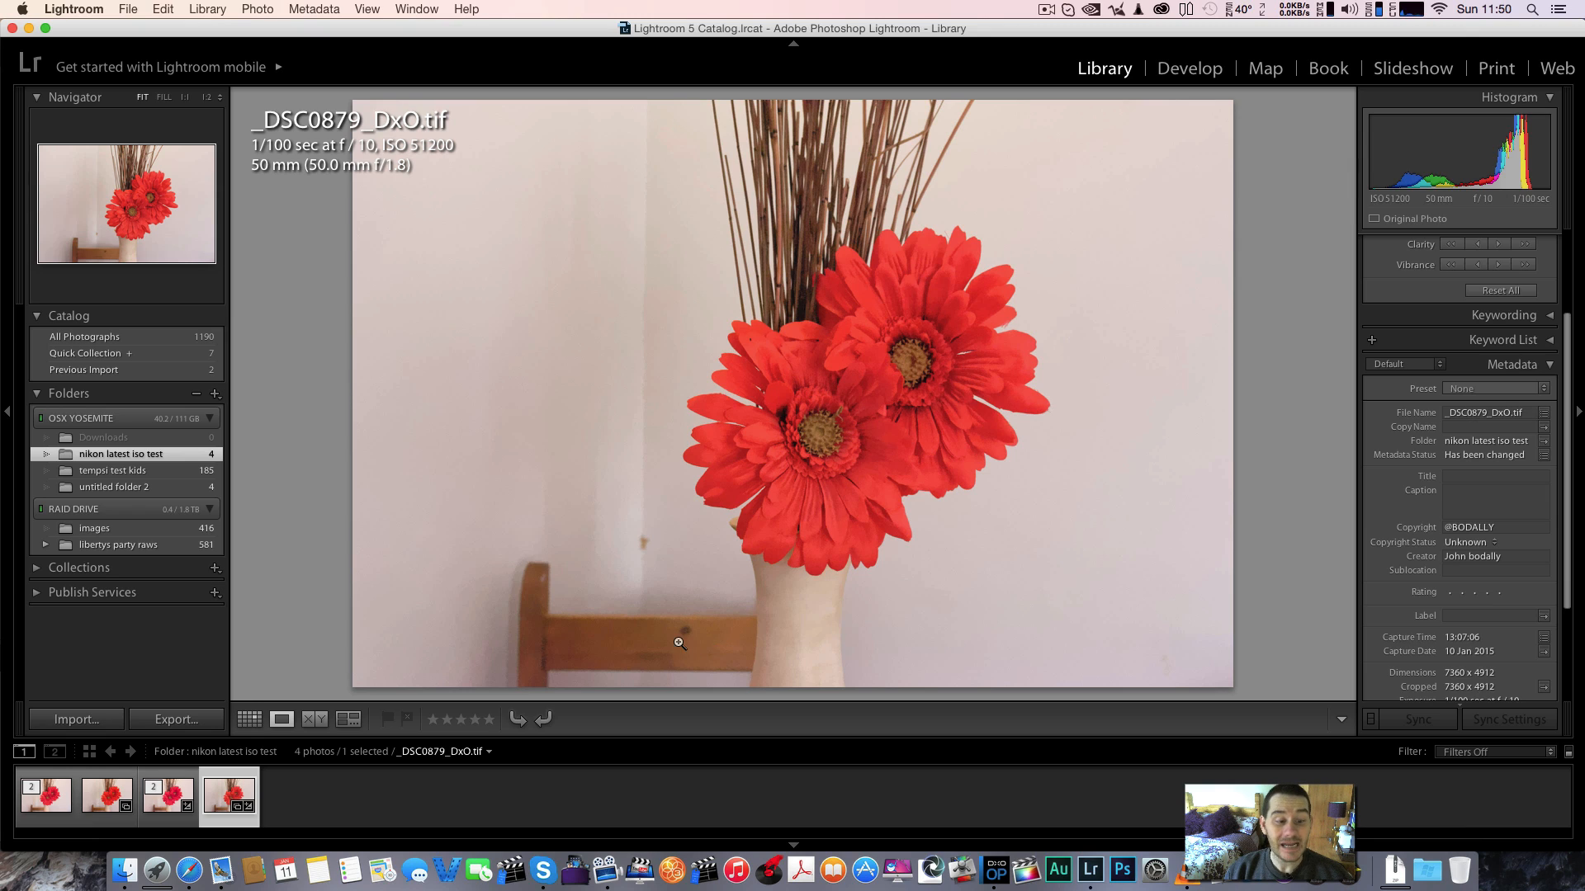
pyautogui.click(725, 631)
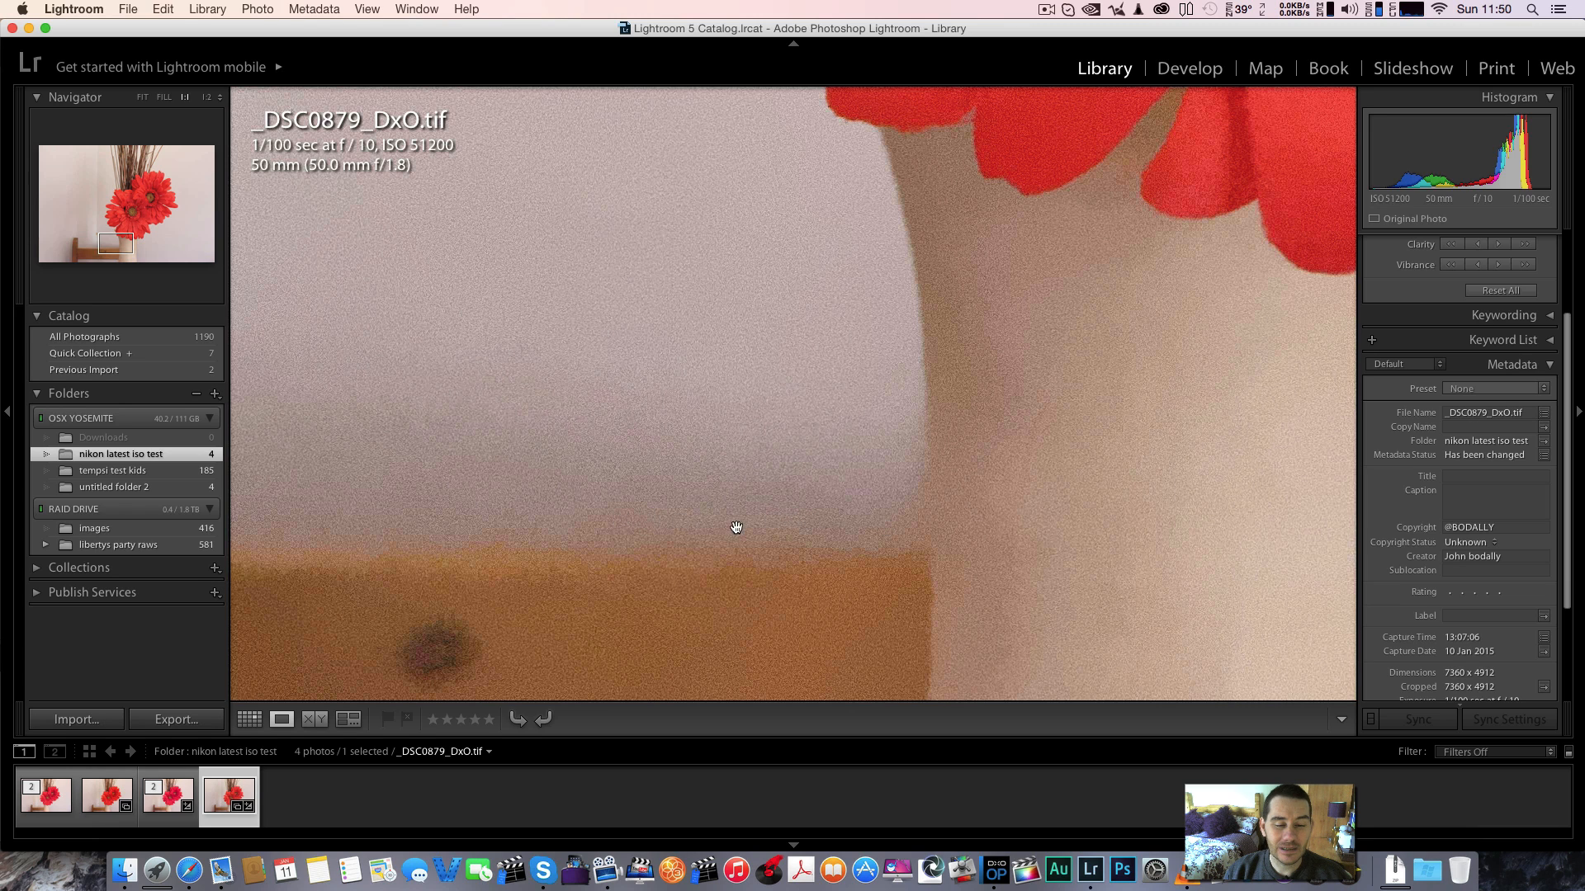
pyautogui.click(682, 536)
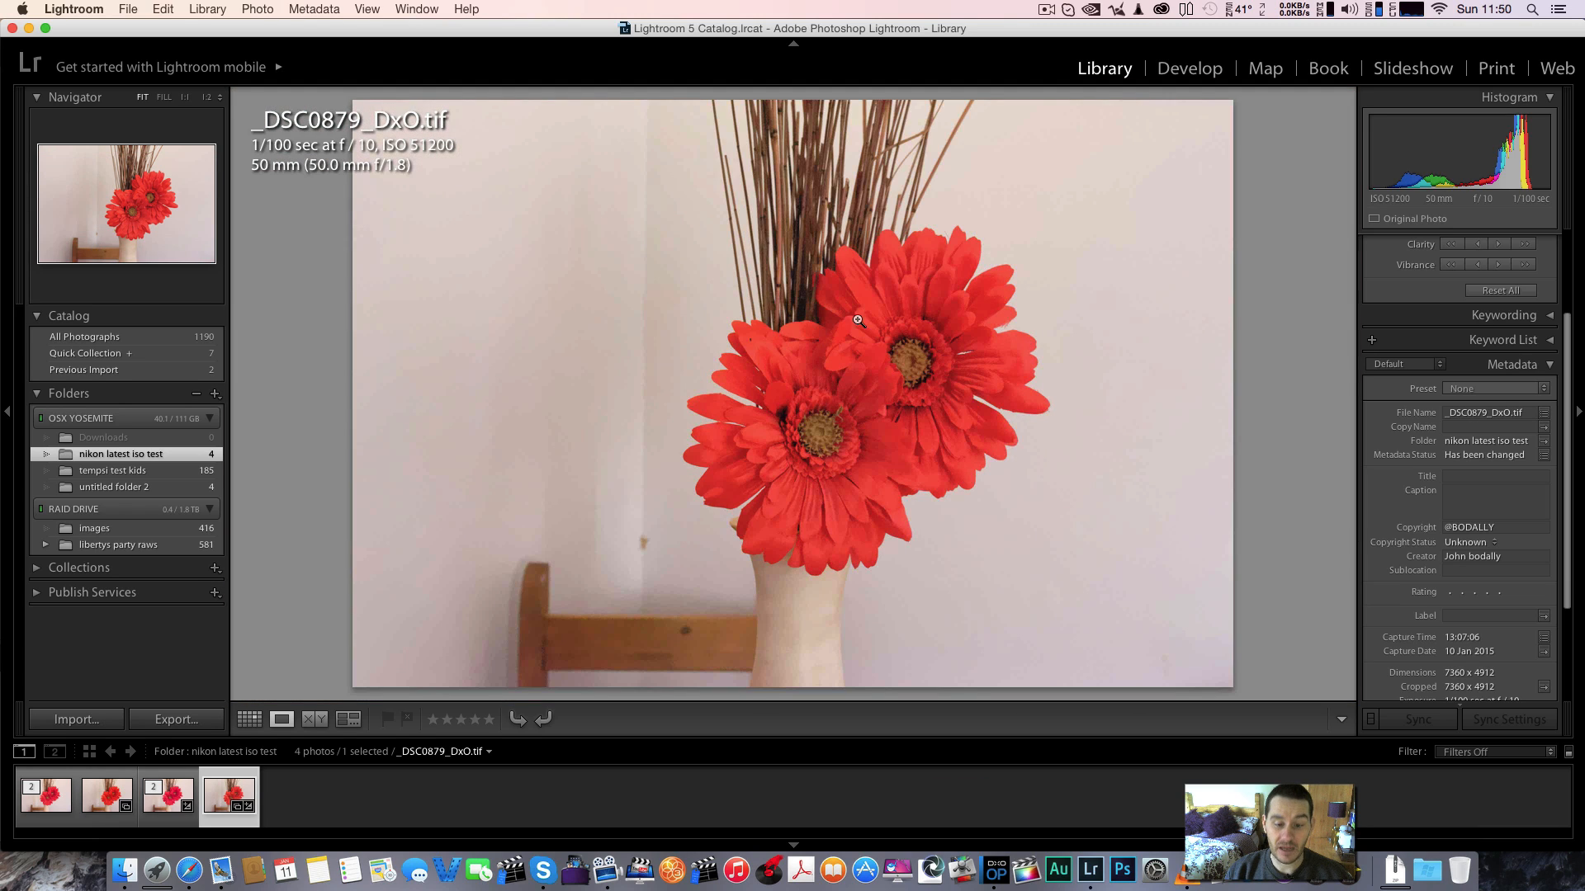
# Sharpen _DSC0879_DxO.tif in the Develop module with an Amount of 50 and Masking of 31
pyautogui.scroll(3, 1552, 247)
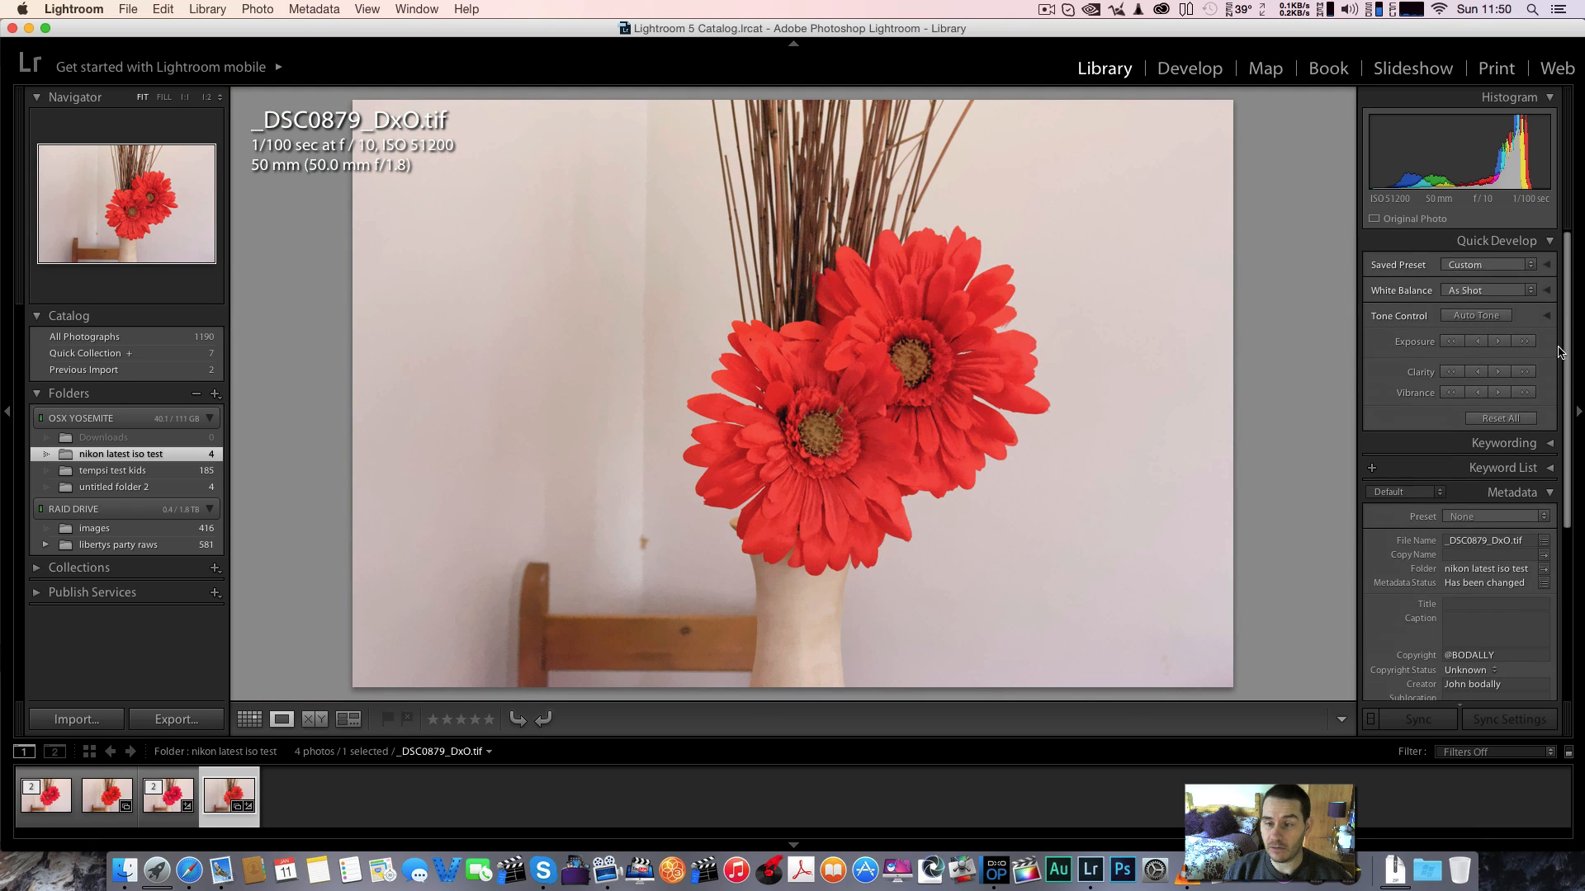
pyautogui.click(1189, 68)
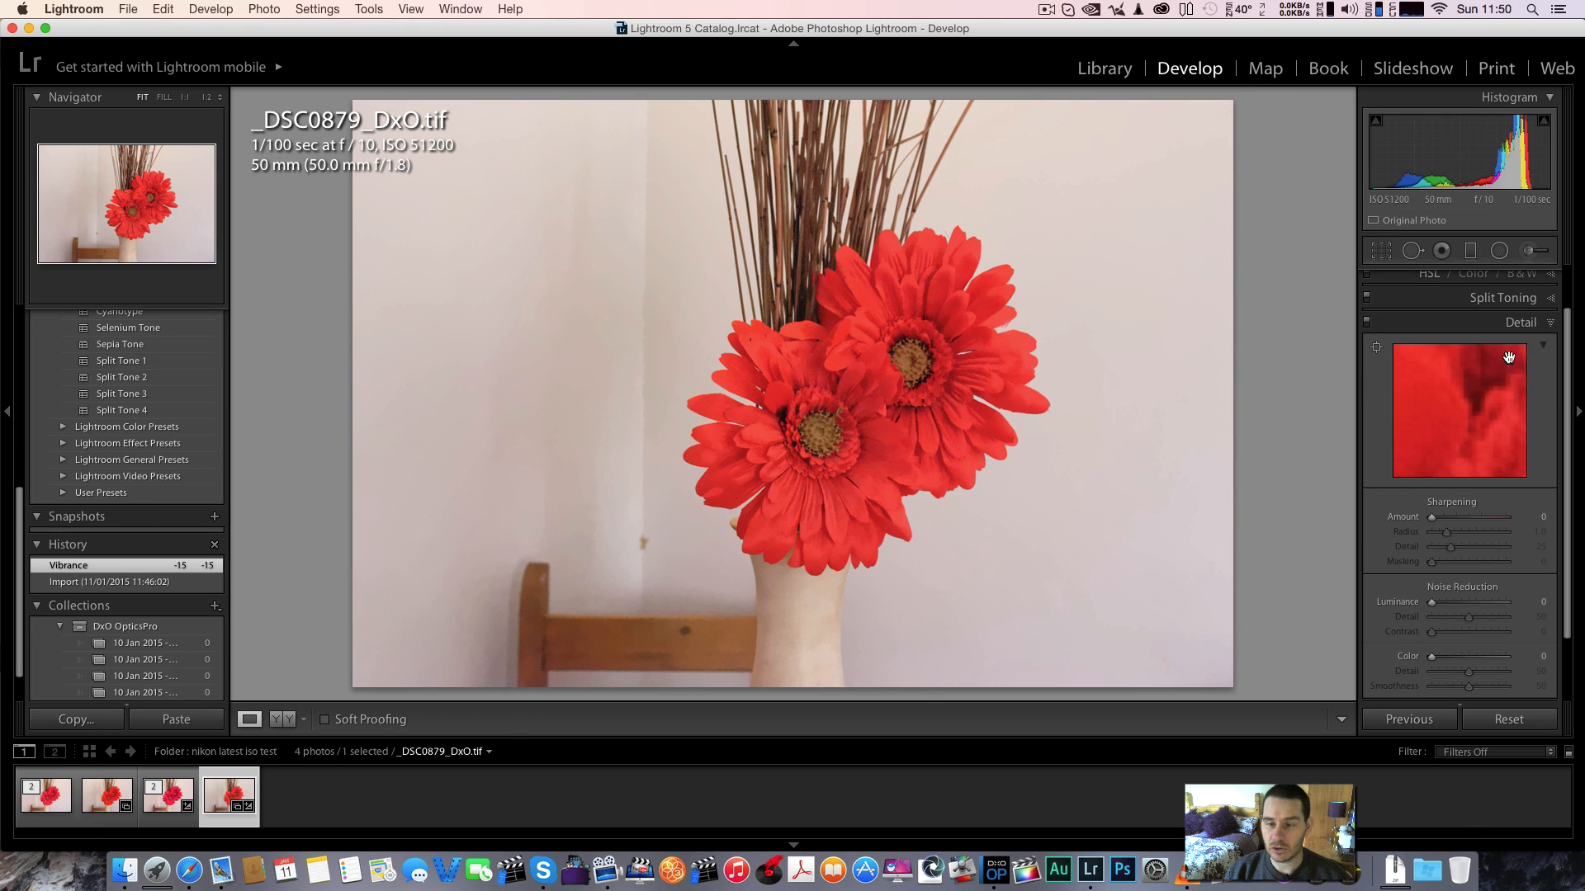
pyautogui.scroll(2, 1542, 290)
pyautogui.scroll(-3, 1500, 507)
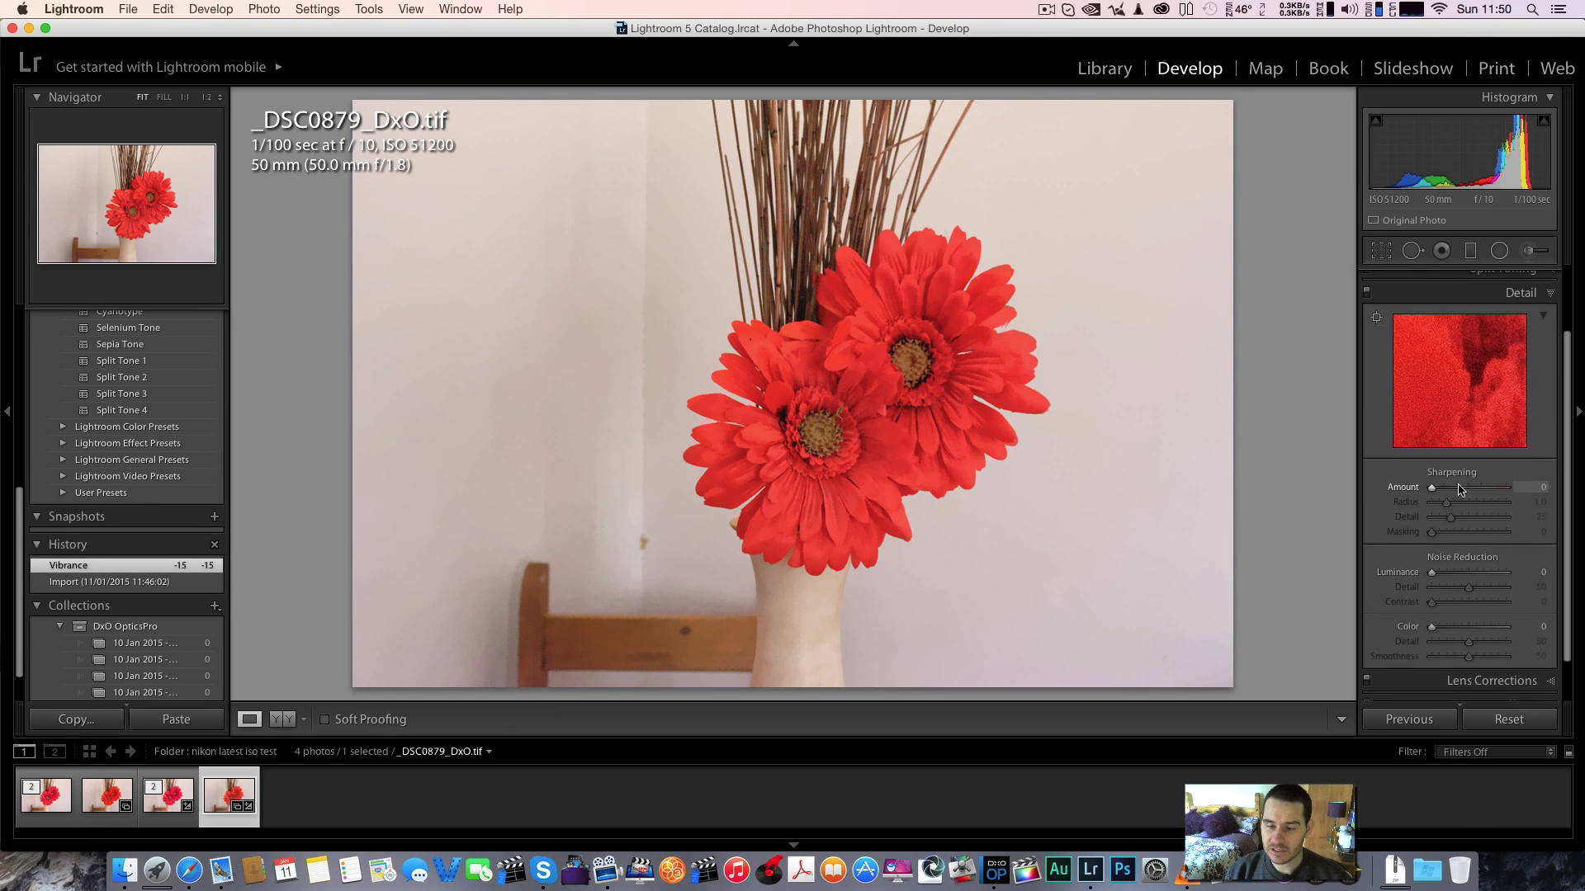
pyautogui.moveTo(1432, 488); pyautogui.dragTo(1457, 536)
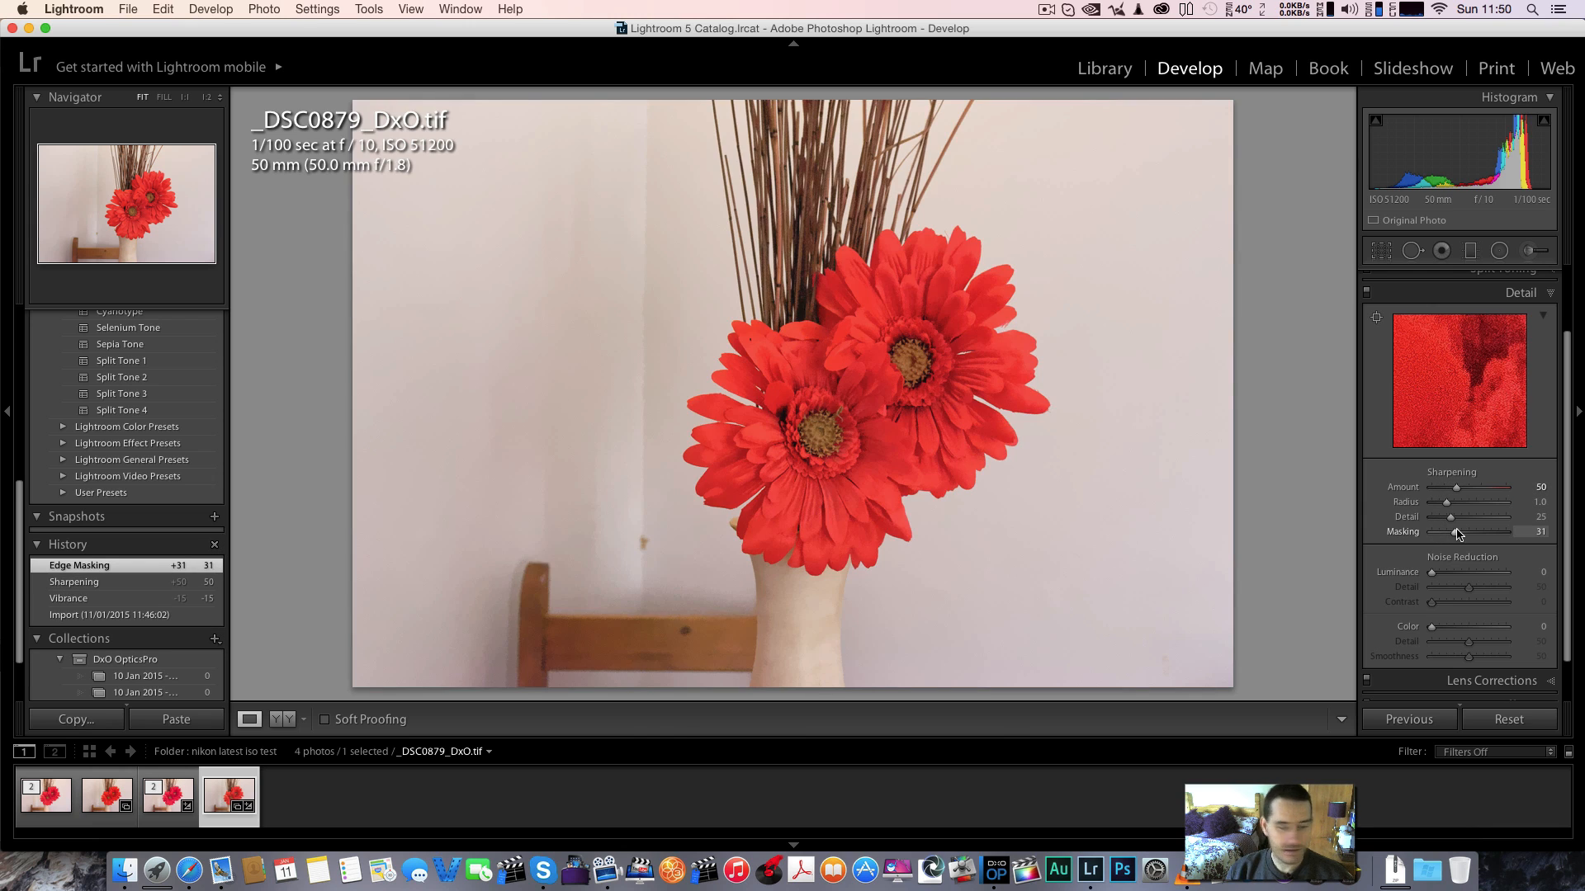
# Sharpen _DSC0879.NEF with an Amount of 51 and Masking of 24
pyautogui.press('Left')
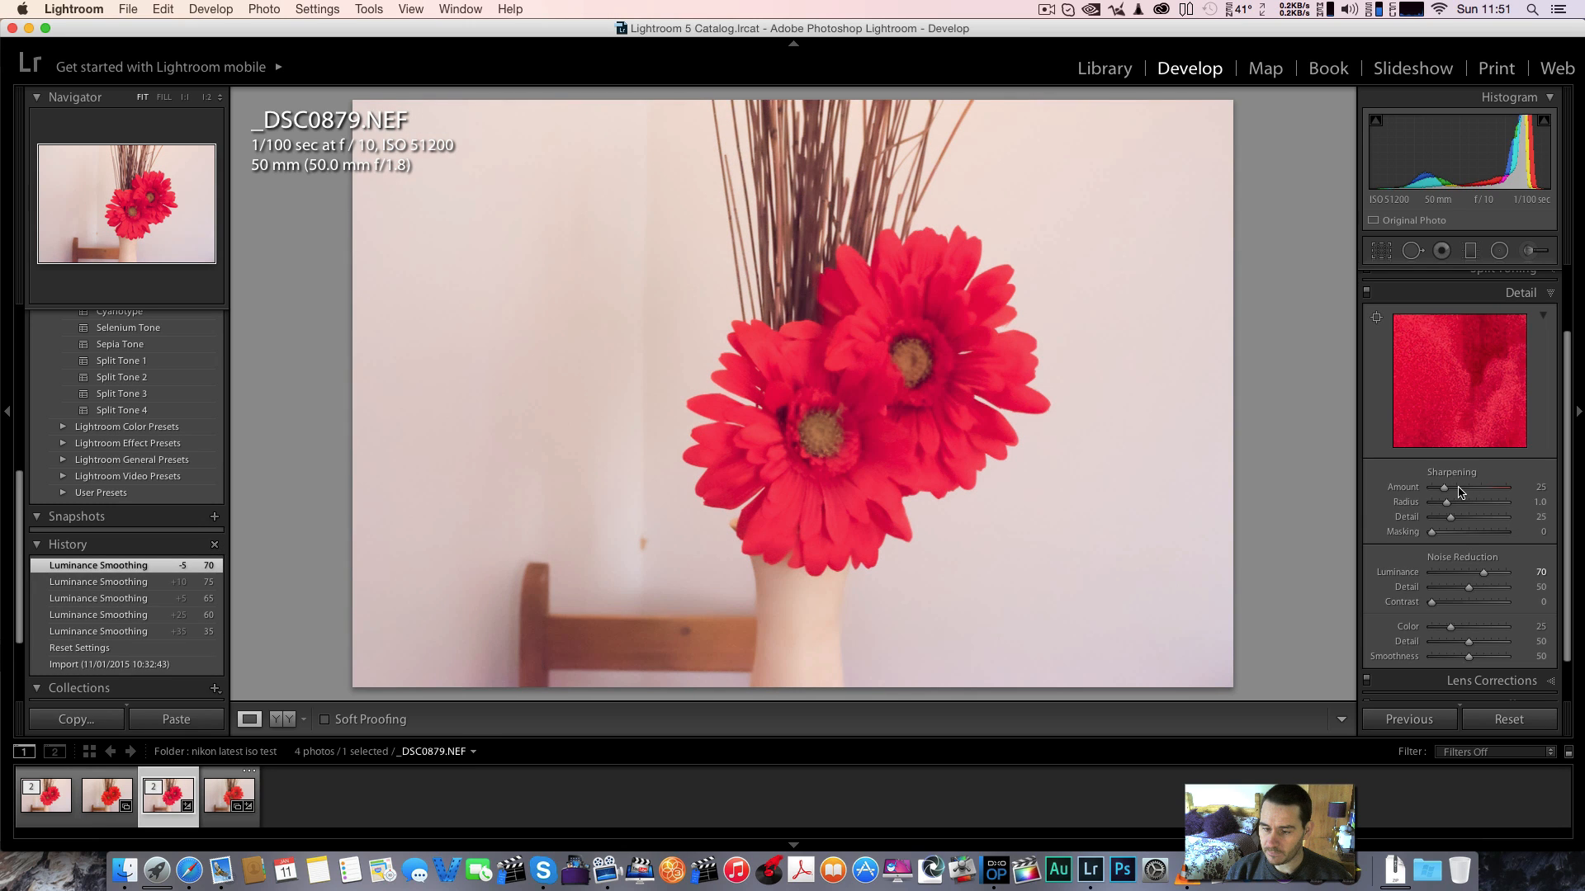
pyautogui.click(1459, 492)
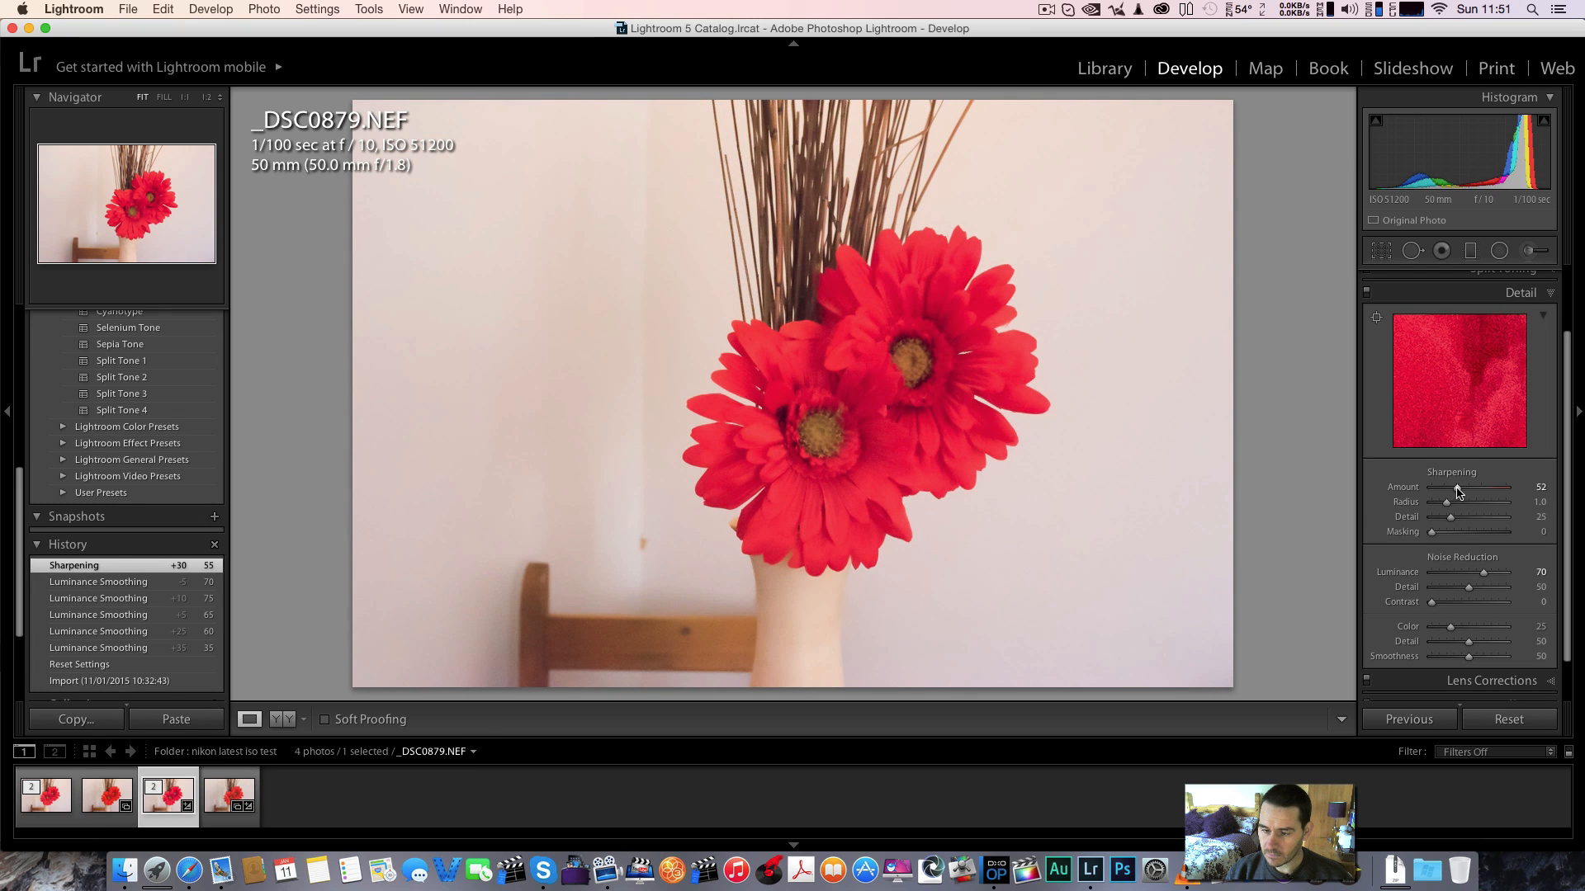
pyautogui.moveTo(1456, 488); pyautogui.dragTo(1452, 537)
# Set the basic adjustments of _DSC0879.NEF to Clarity +10, Vibrance -10, Blacks -20 and Contrast +15
pyautogui.scroll(3, 1395, 396)
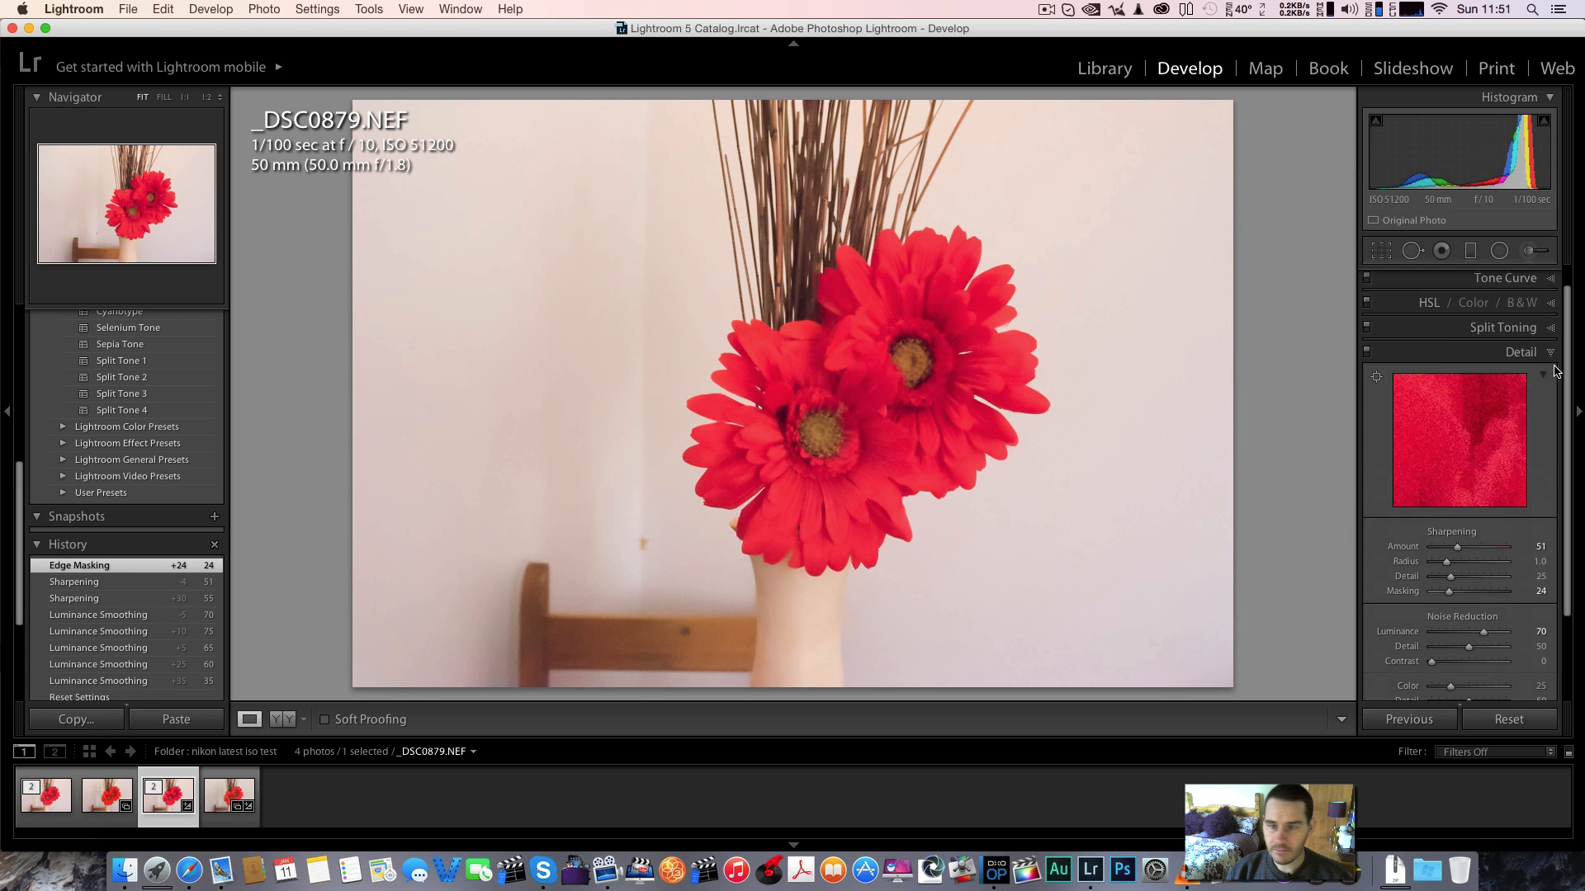
pyautogui.click(1524, 277)
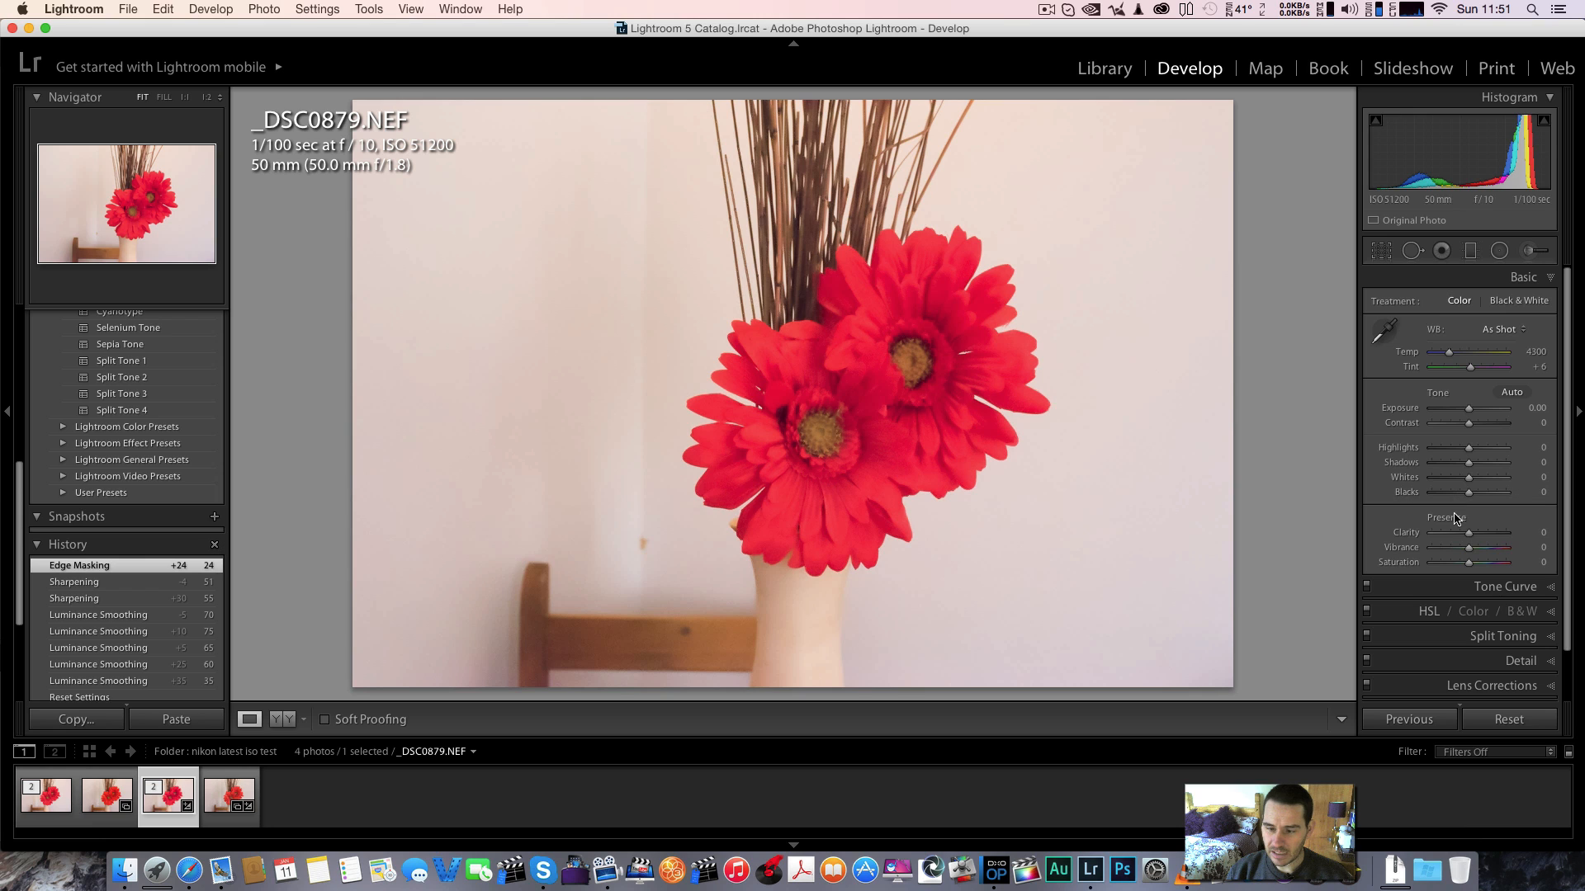
pyautogui.moveTo(1469, 534); pyautogui.dragTo(1466, 548)
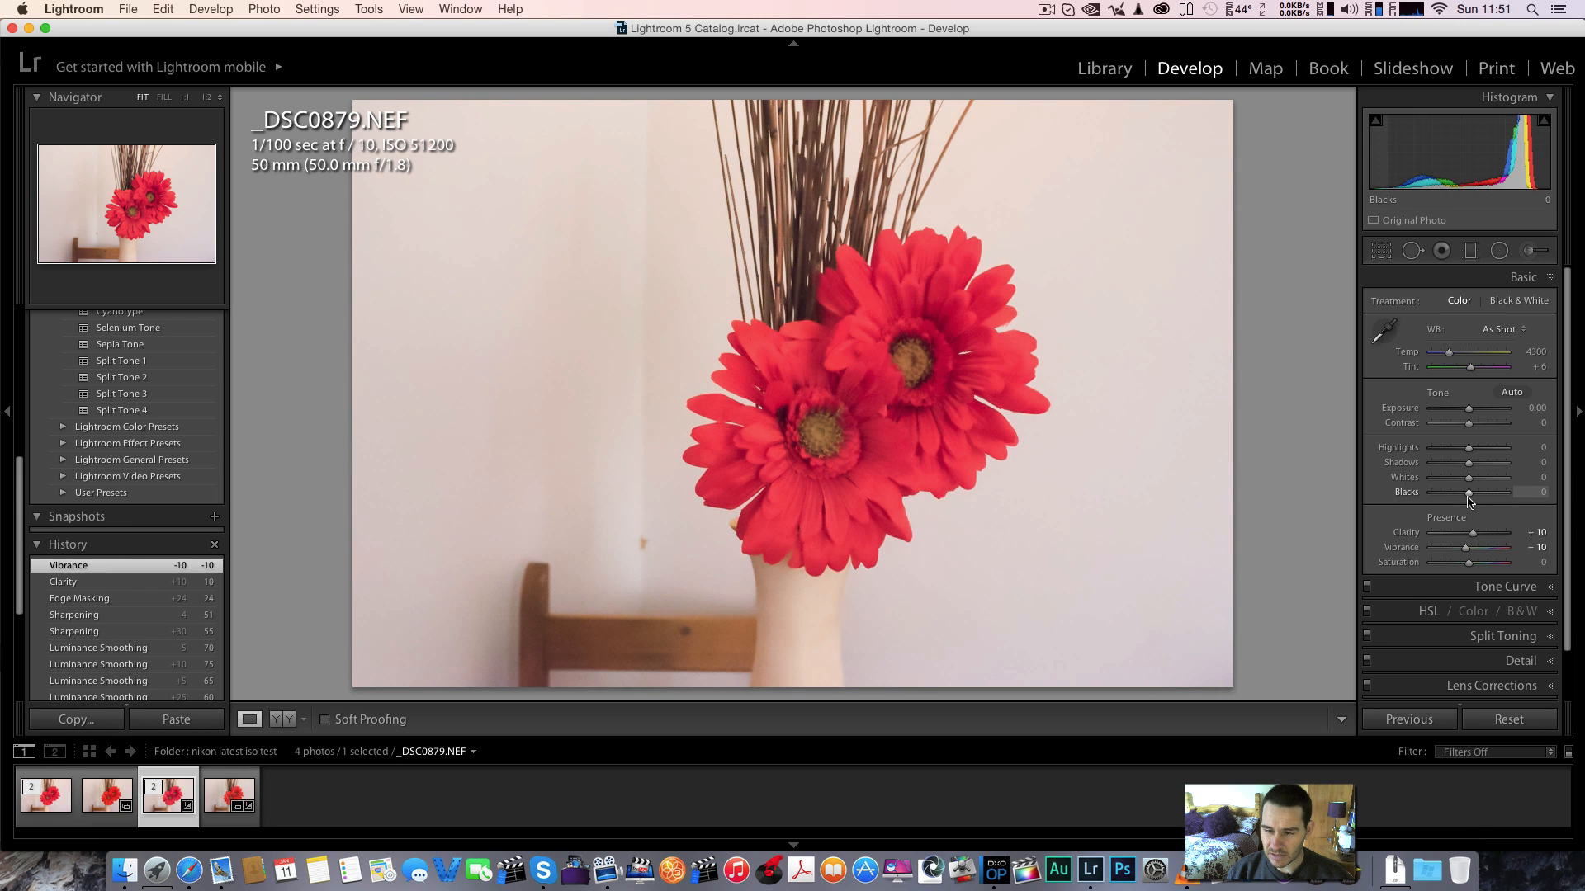
pyautogui.moveTo(1469, 493); pyautogui.dragTo(1461, 493)
pyautogui.moveTo(1470, 423); pyautogui.dragTo(1477, 430)
# Set Contrast +15, Blacks -10 and Clarity +10 on _DSC0879_DxO.tif, and check it against _DSC0879.NEF
pyautogui.press('Right')
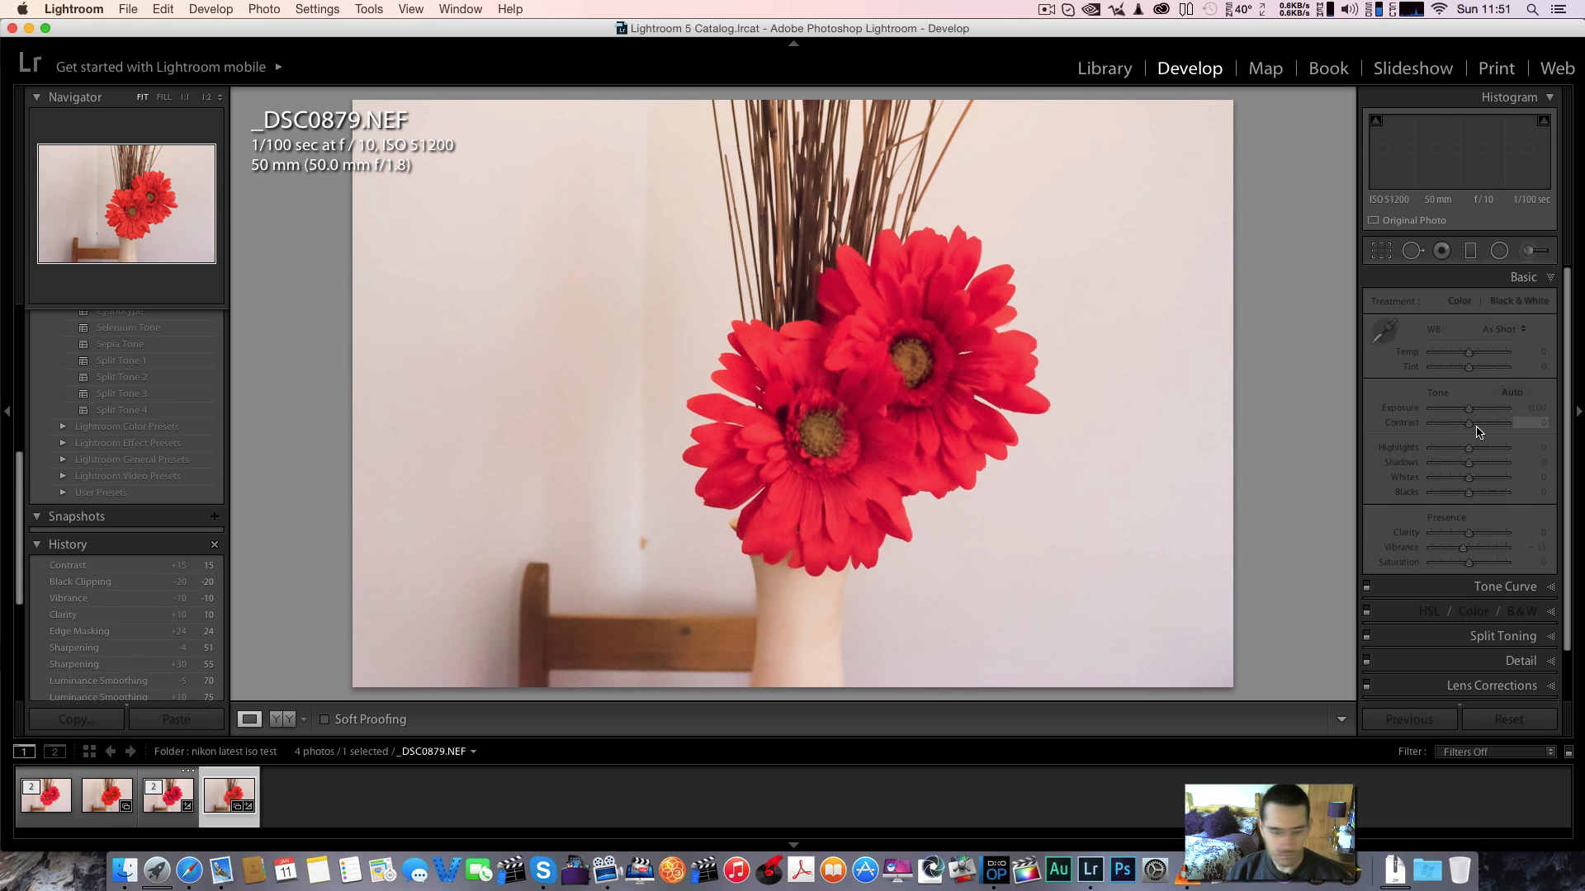
pyautogui.moveTo(1477, 495); pyautogui.dragTo(1472, 535)
pyautogui.press('Left')
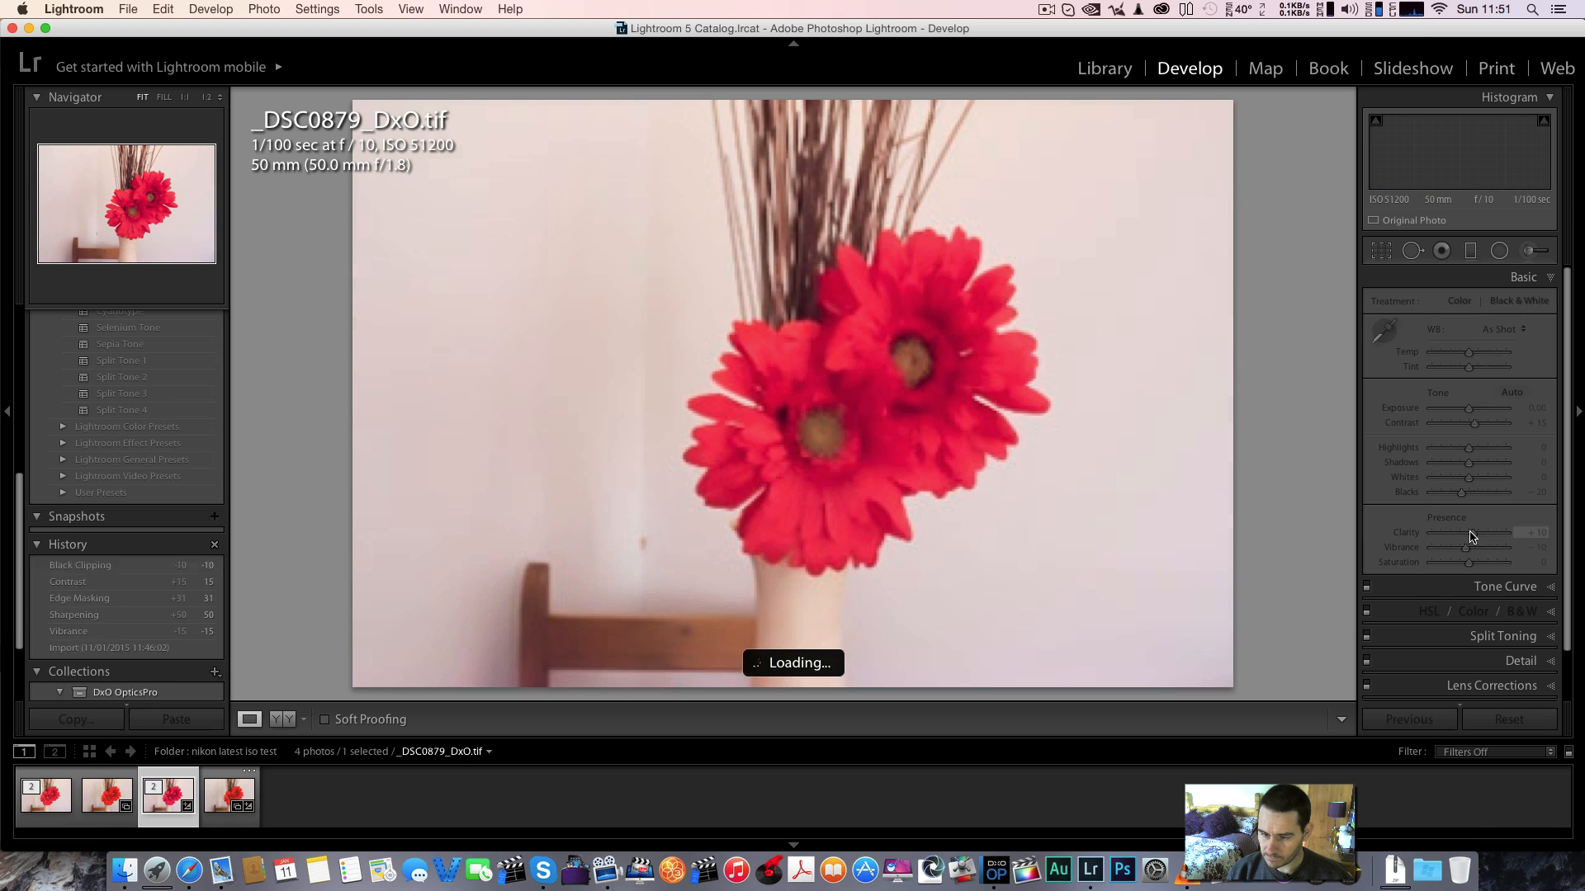
pyautogui.press('Right')
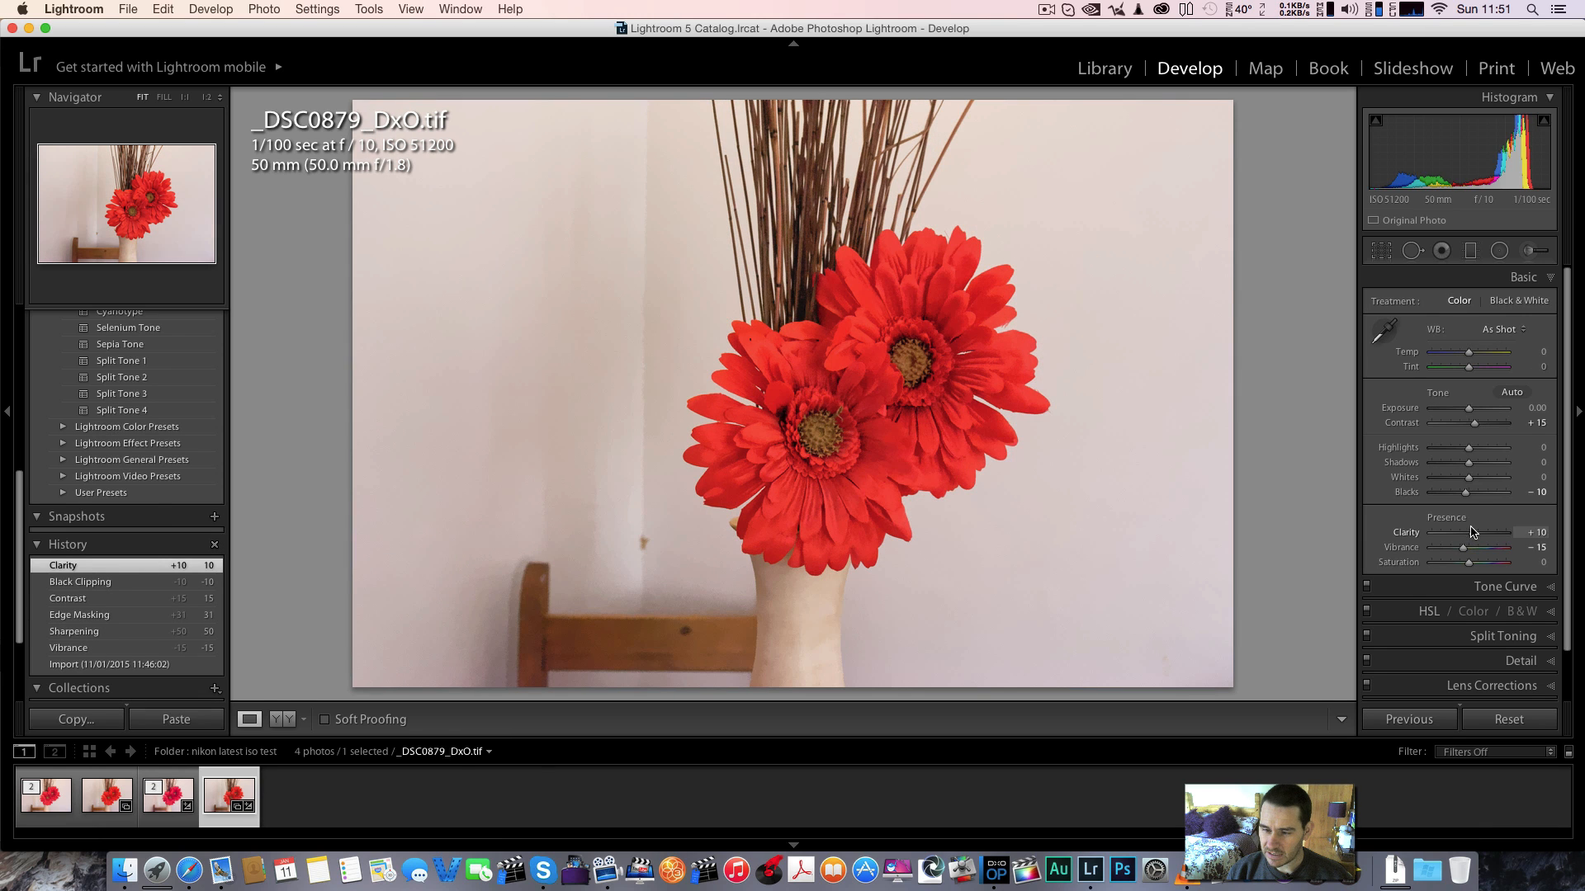
# Refine _DSC0879_DxO.tif to Blacks -20 and Vibrance -25, comparing it with _DSC0879.NEF
pyautogui.moveTo(1468, 497); pyautogui.dragTo(1469, 496)
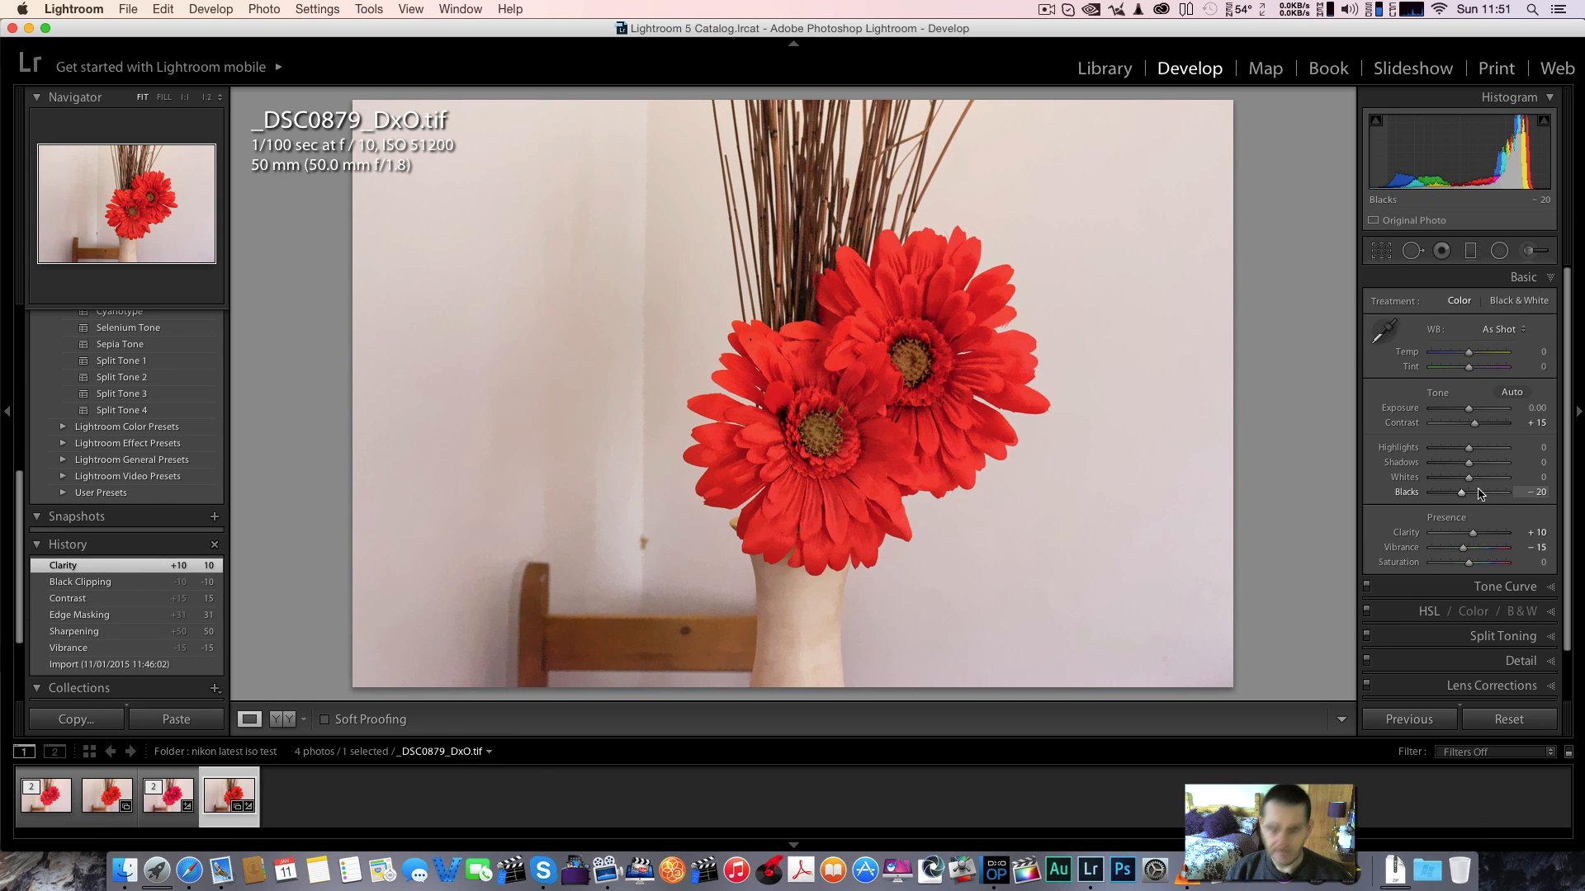
pyautogui.press('Left')
pyautogui.press('Right')
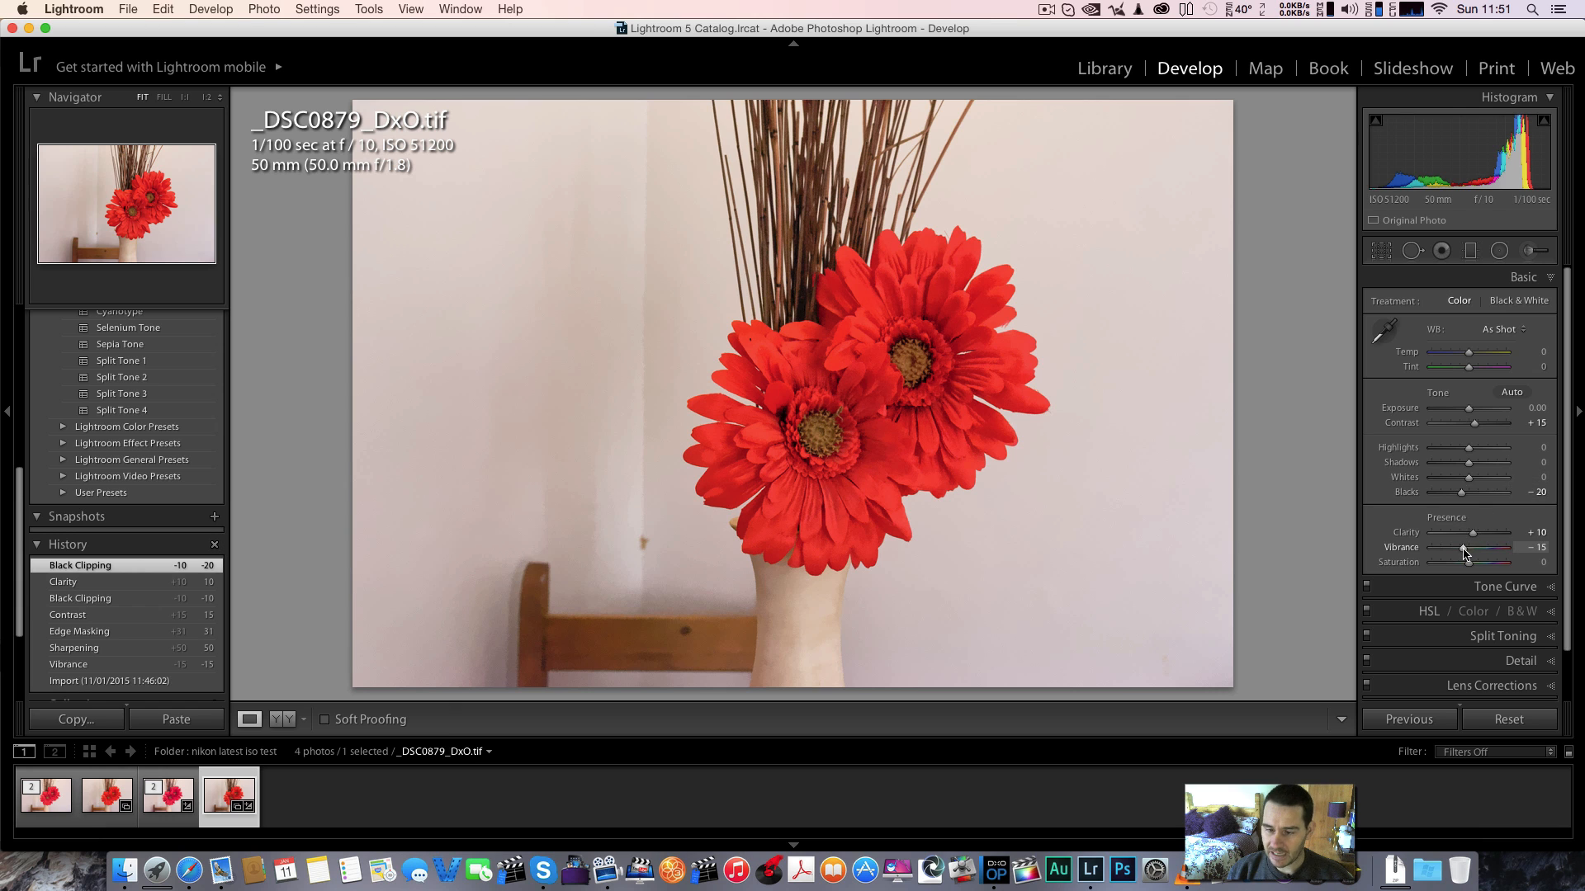
pyautogui.moveTo(1462, 550); pyautogui.dragTo(1456, 550)
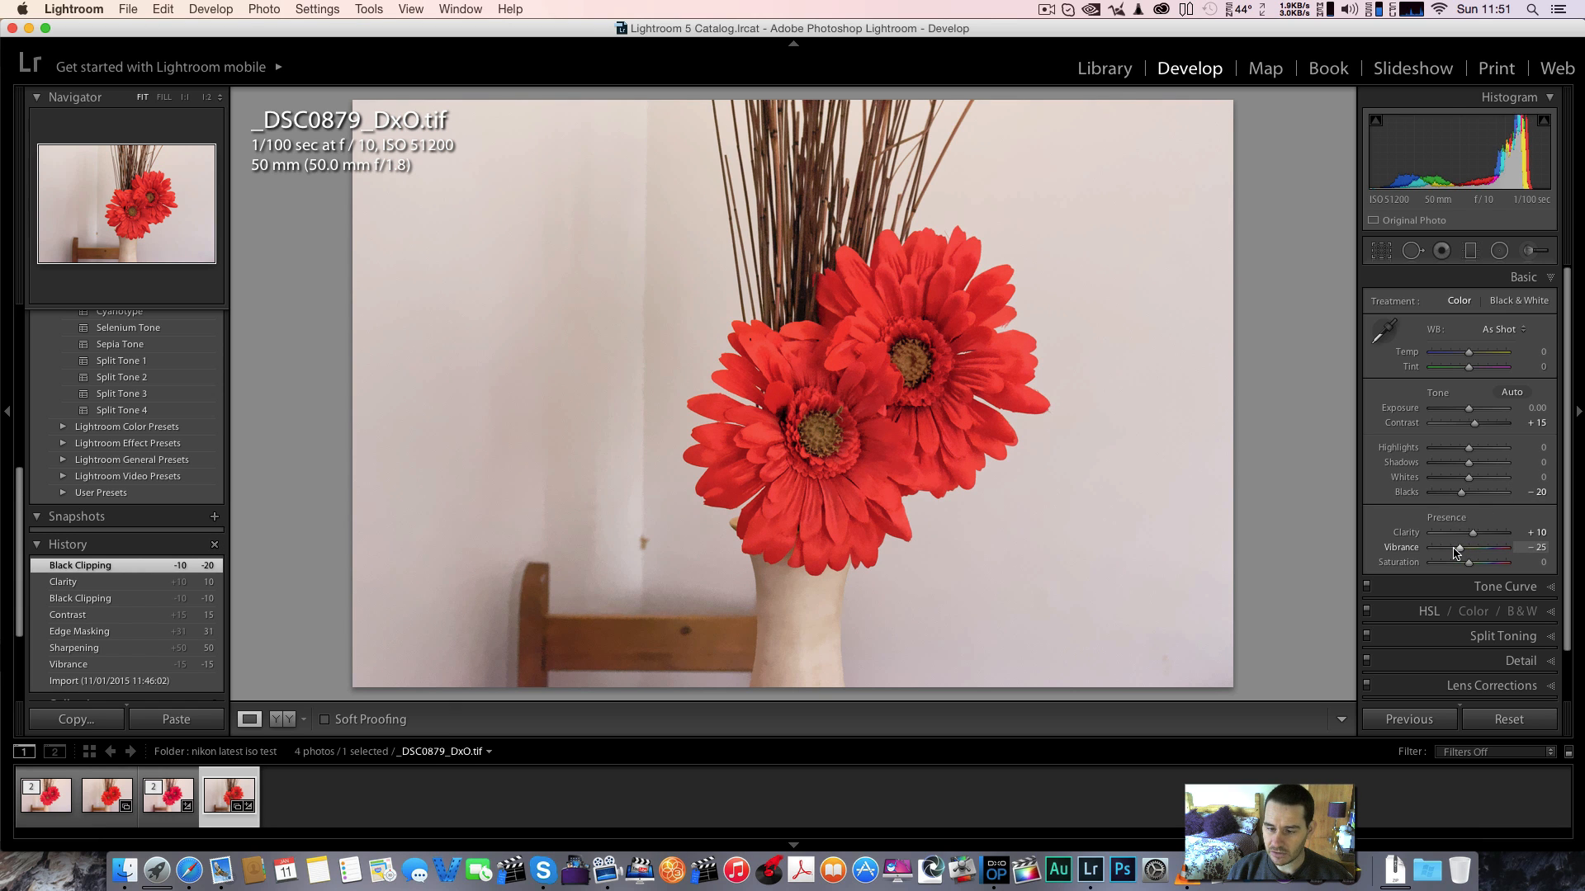
# Compare the edited _DSC0879.NEF and _DSC0879_DxO.tif in full screen, and return to the normal Develop view
pyautogui.press('Left')
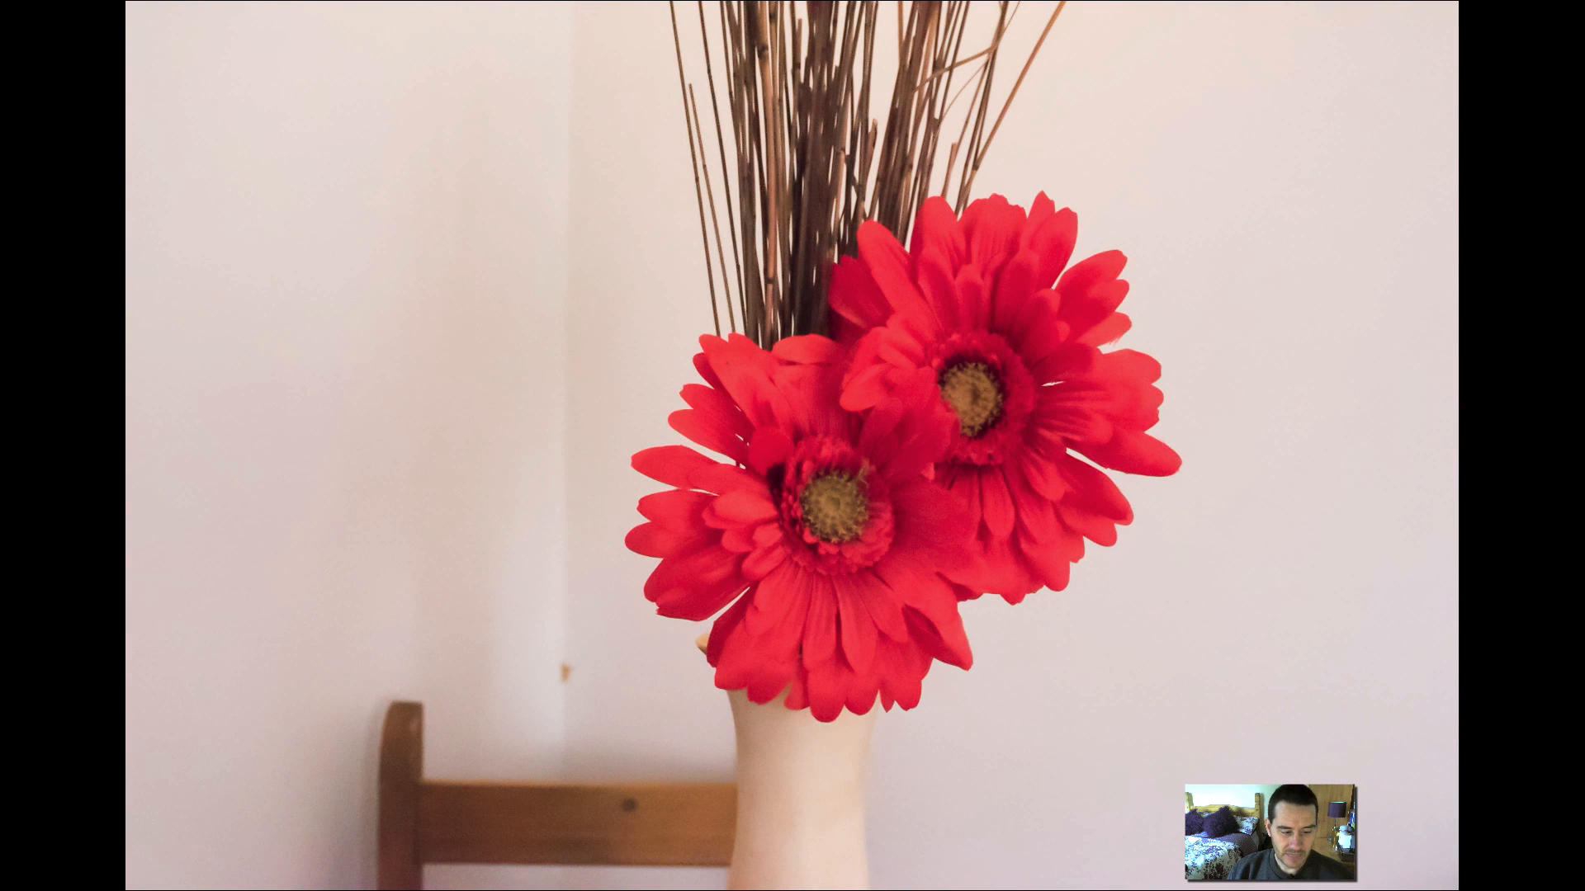
pyautogui.press('f')
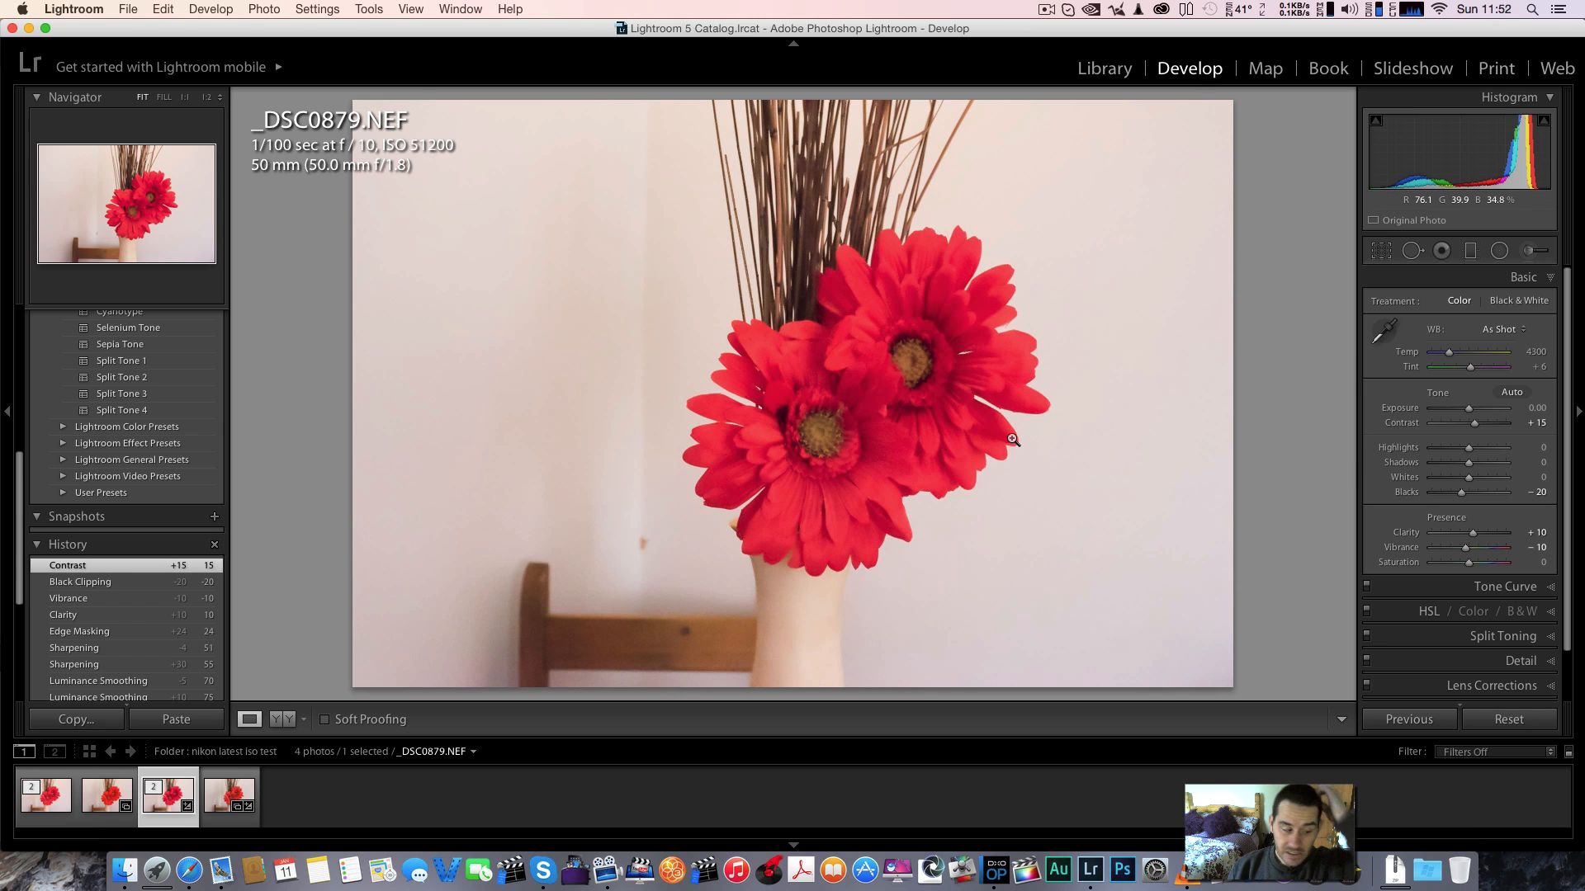
pyautogui.press('f')
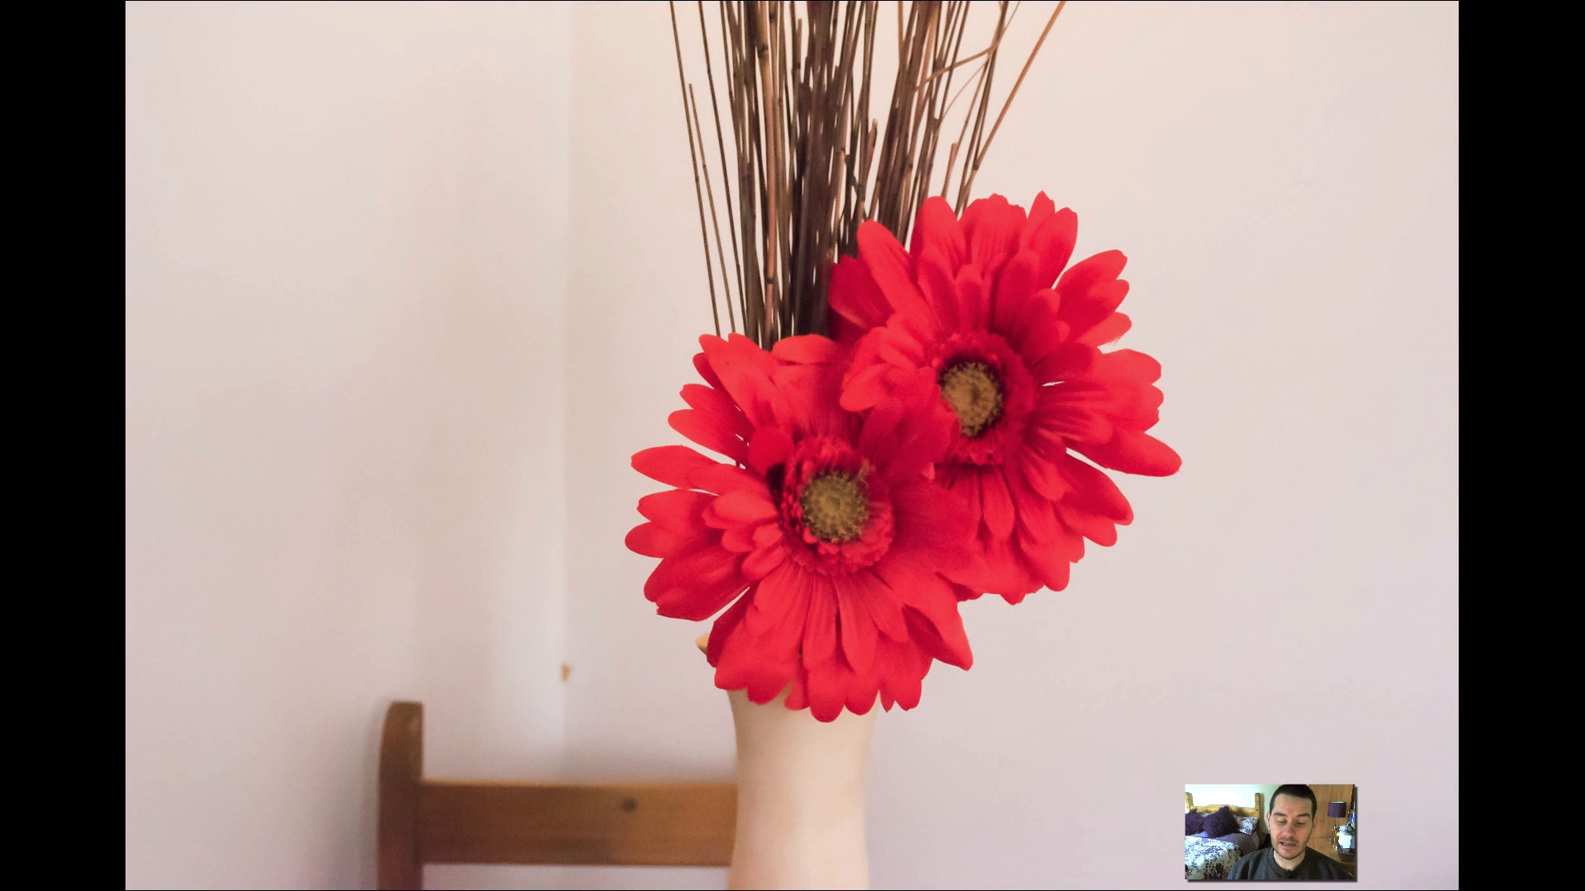
pyautogui.press('Right')
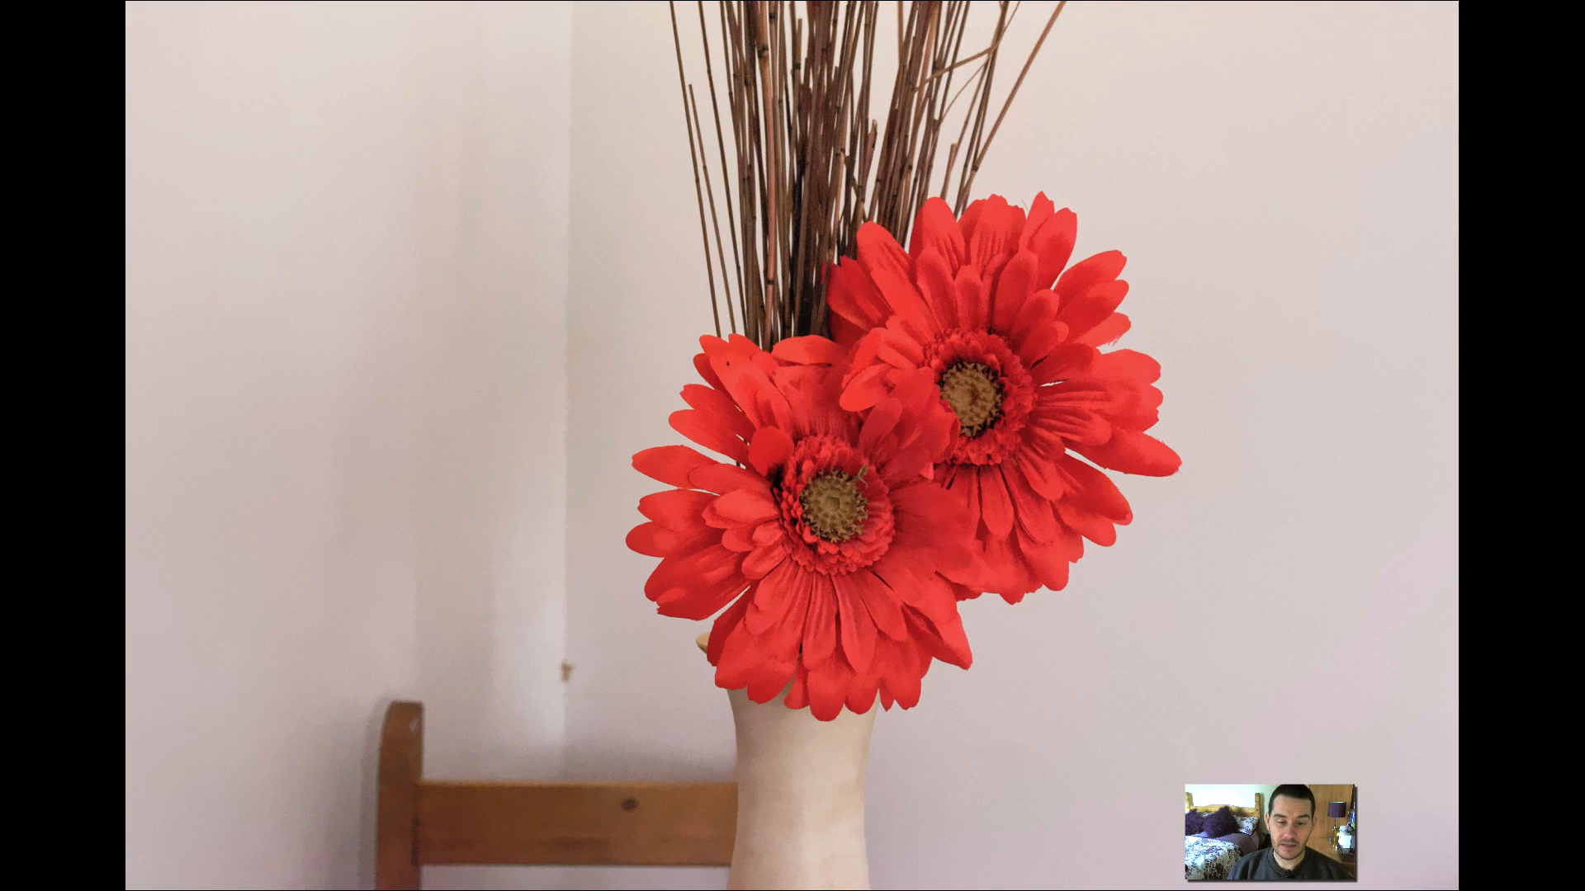
pyautogui.press('Left')
pyautogui.press('Right')
pyautogui.press('Escape')
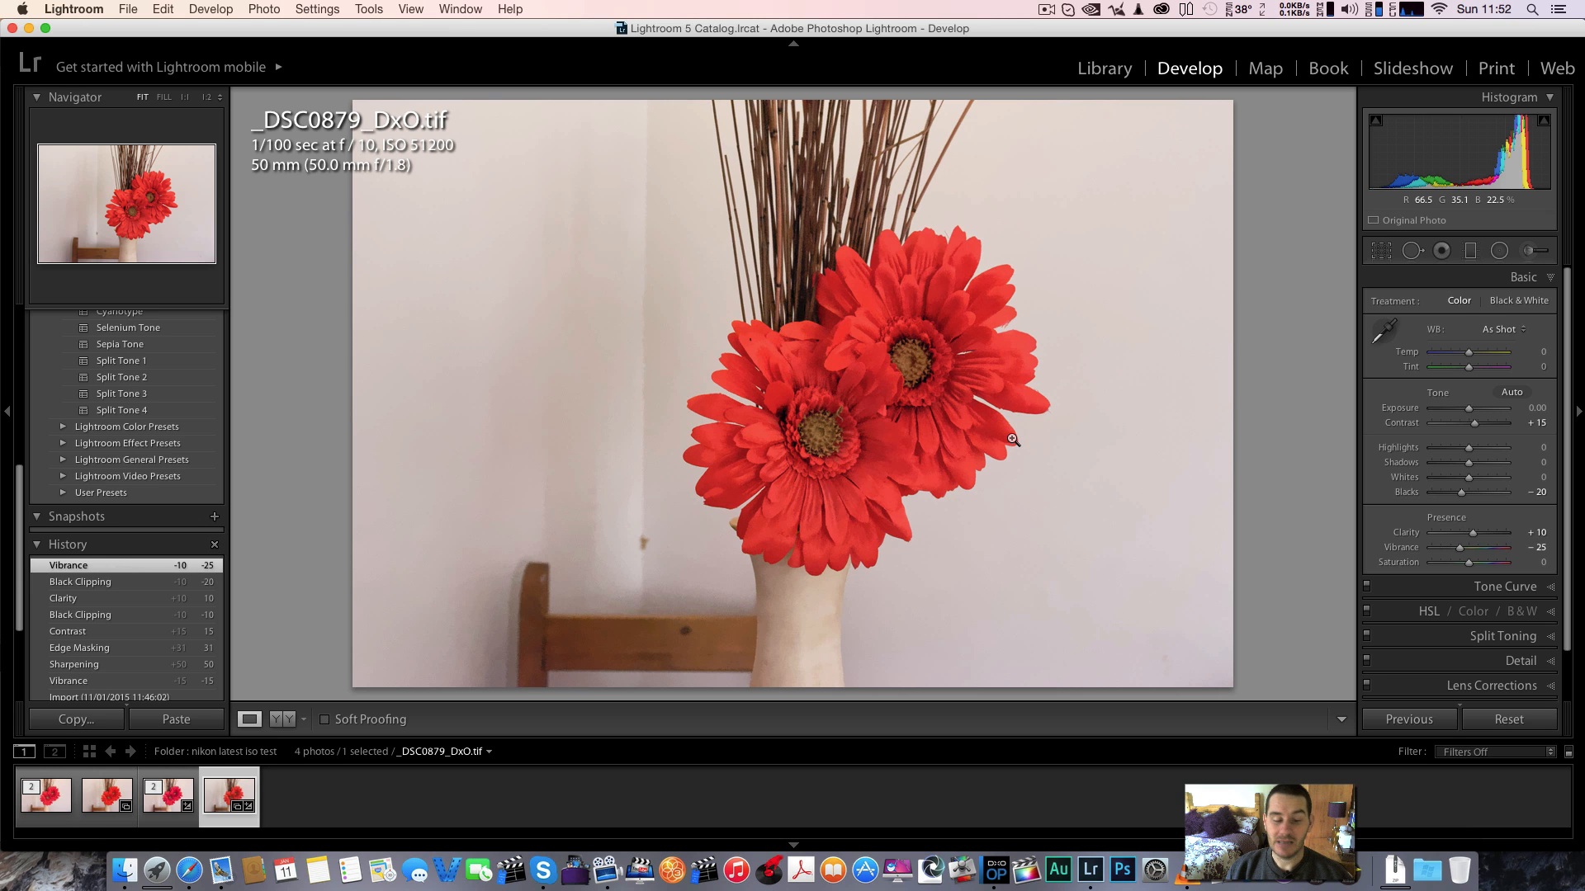
# Alternate between the edited _DSC0879.NEF and _DSC0879_DxO.tif in the Develop view to compare the chair and vase
pyautogui.press('Left')
pyautogui.press('Right')
pyautogui.press('Left')
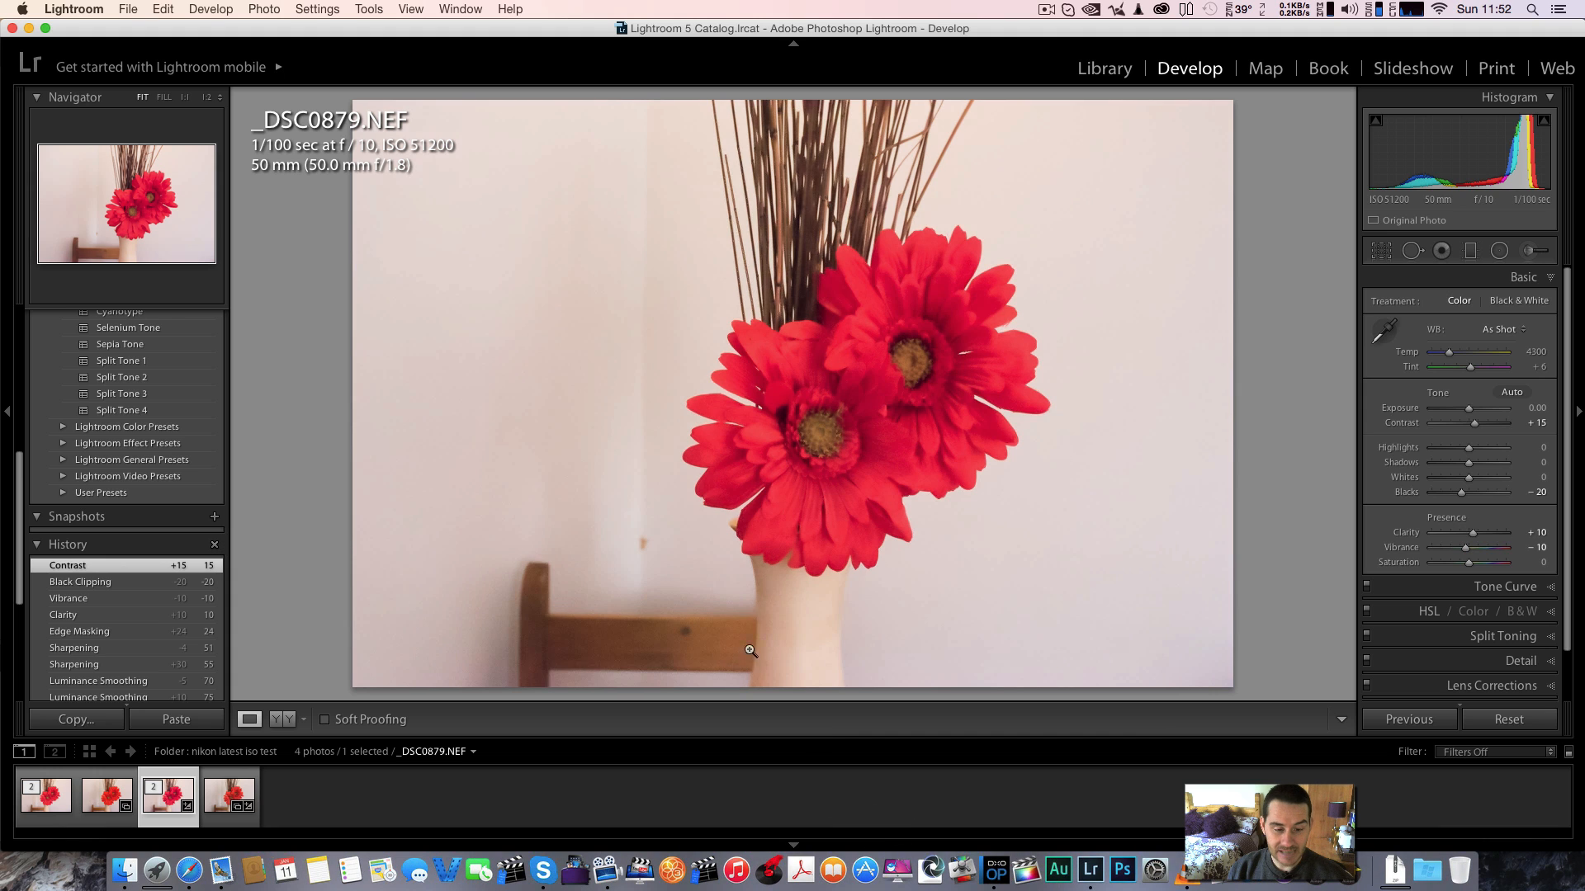
pyautogui.press('Right')
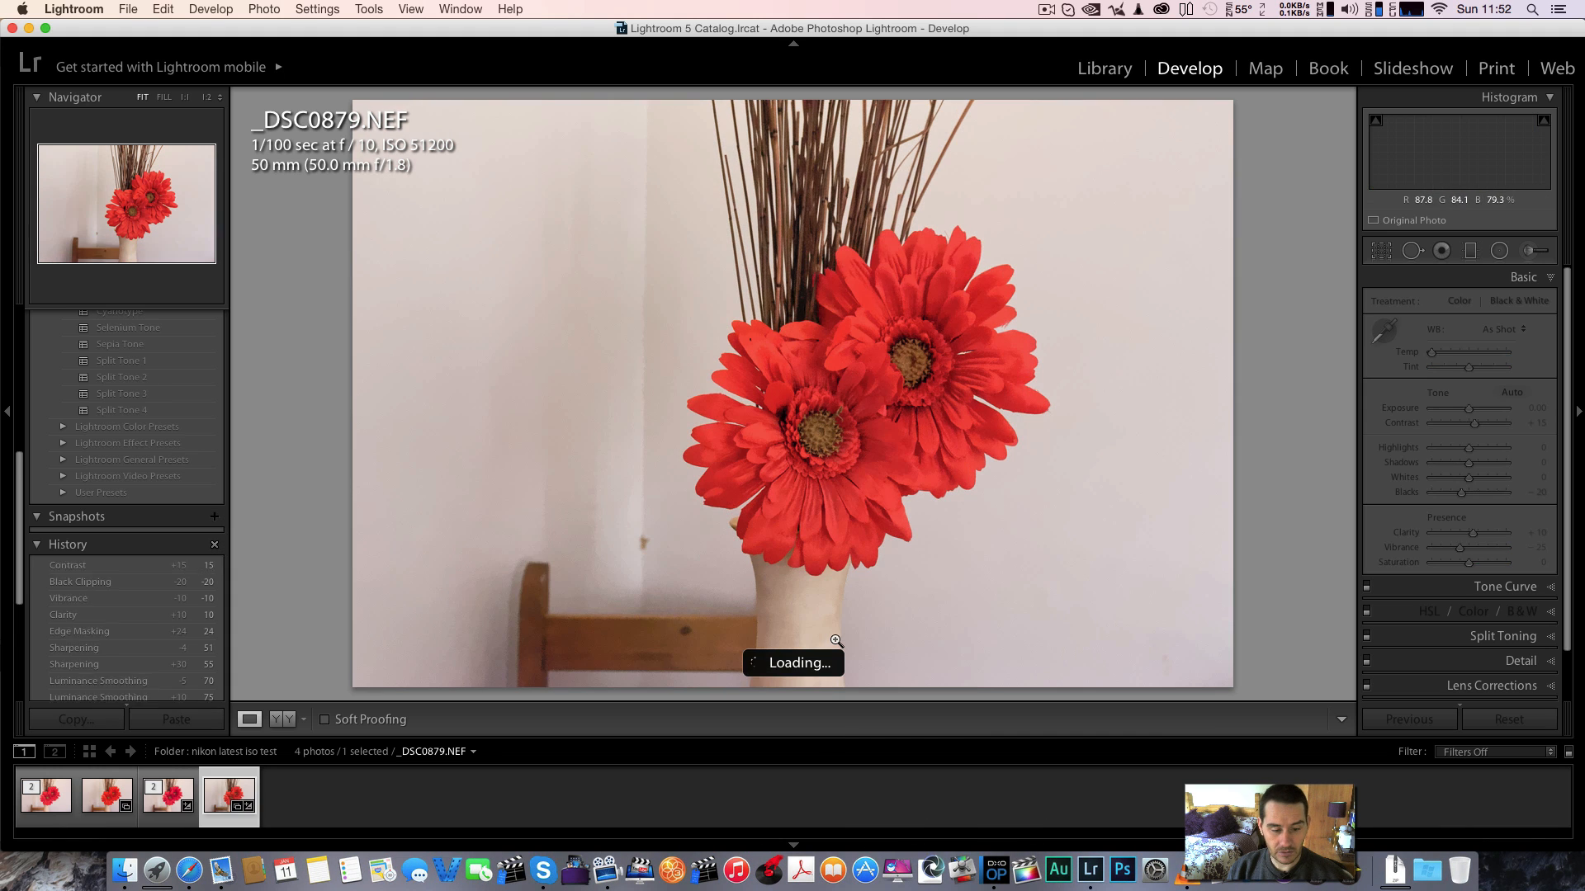
pyautogui.press('Left')
pyautogui.press('Right')
pyautogui.press('Right')
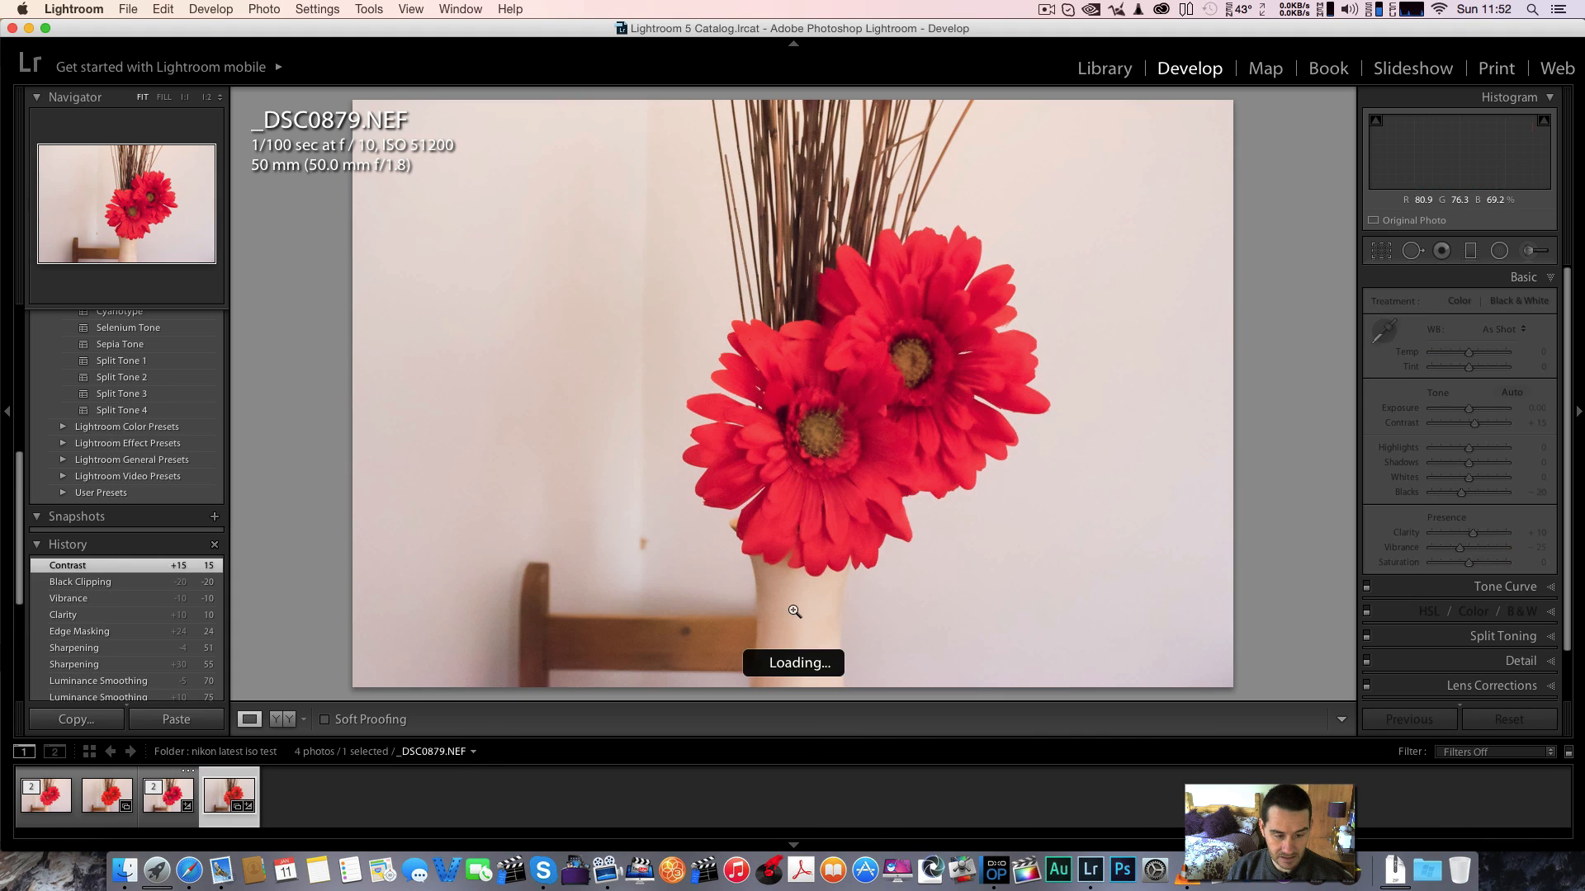
pyautogui.press('Left')
pyautogui.press('Right')
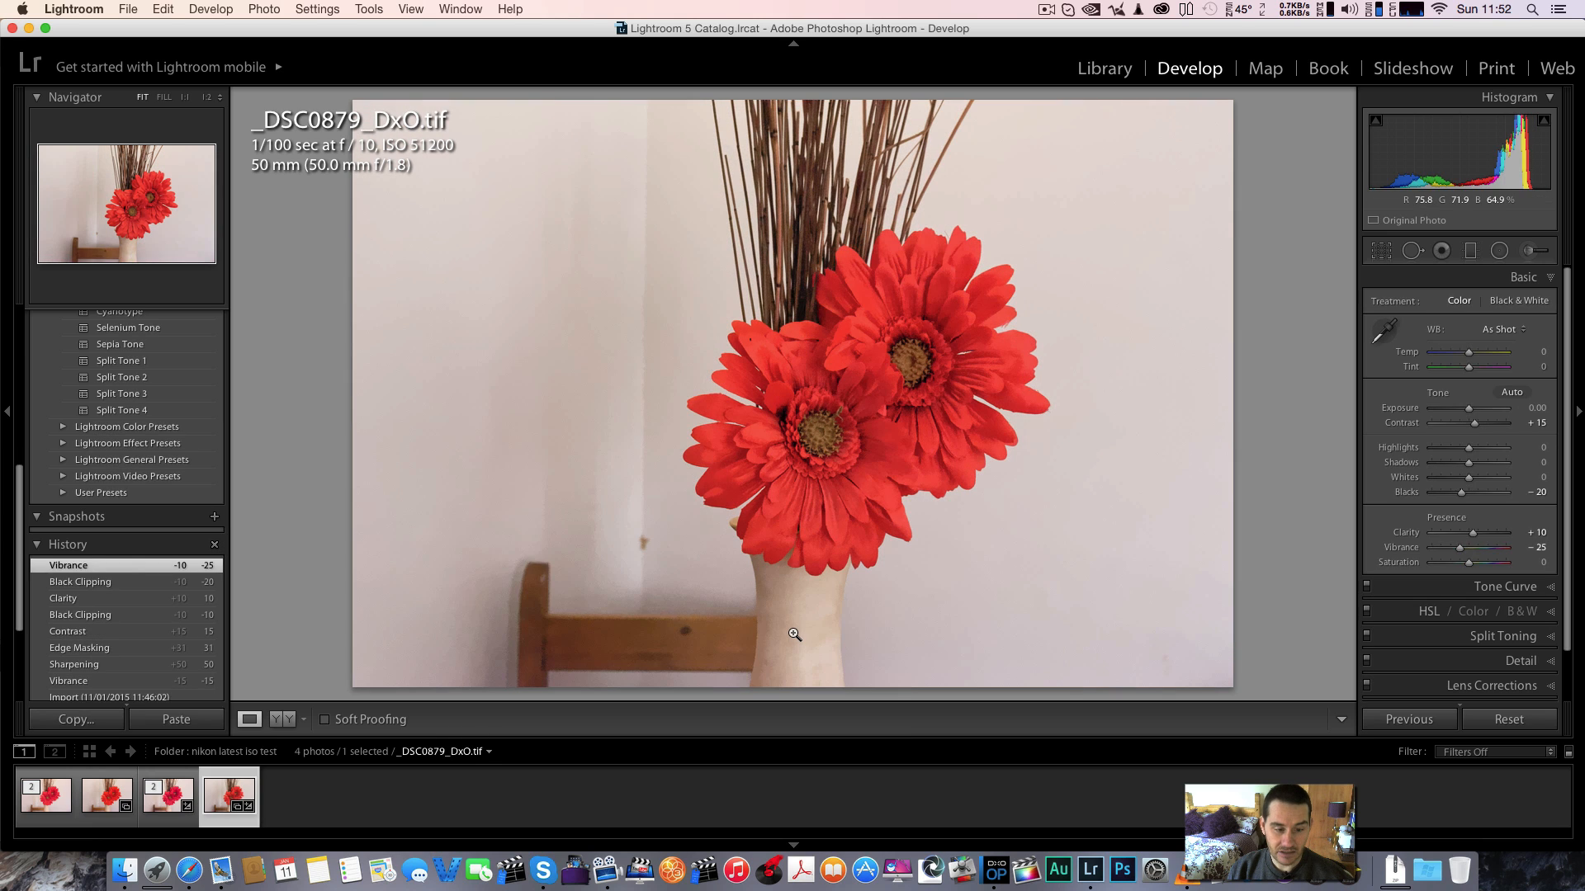